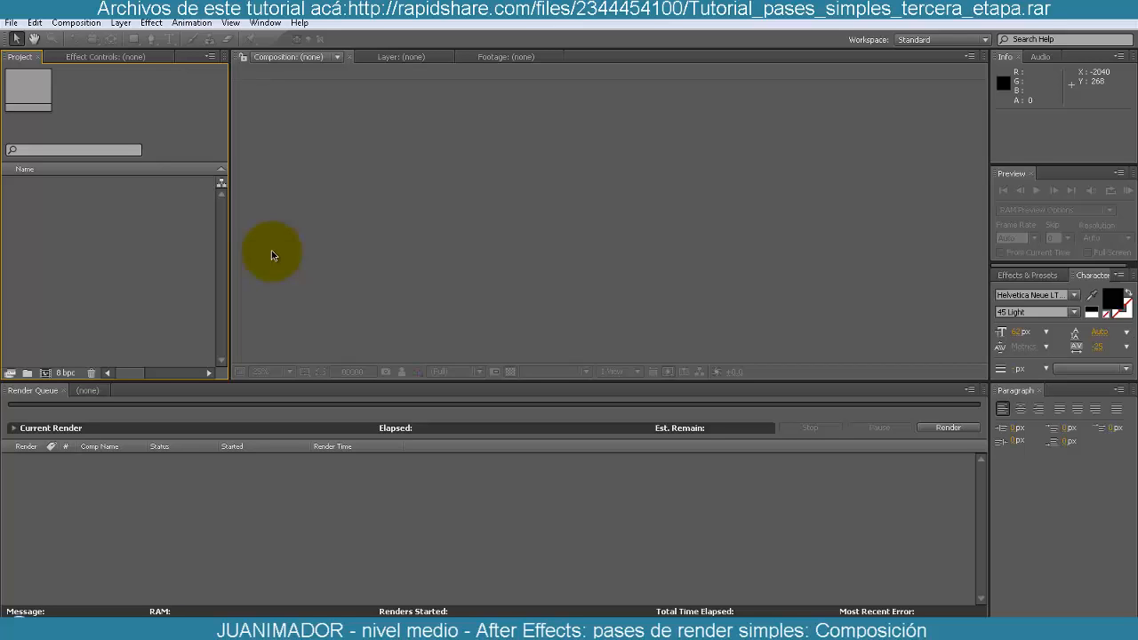
- Import Render_Principal.png, Render_Principal_AO.png and Render_Principal_Z Depth.png as footage from the RENDERS folder inside Dropbox's Tutoriales folder
left_click(35, 22)
left_click(11, 22)
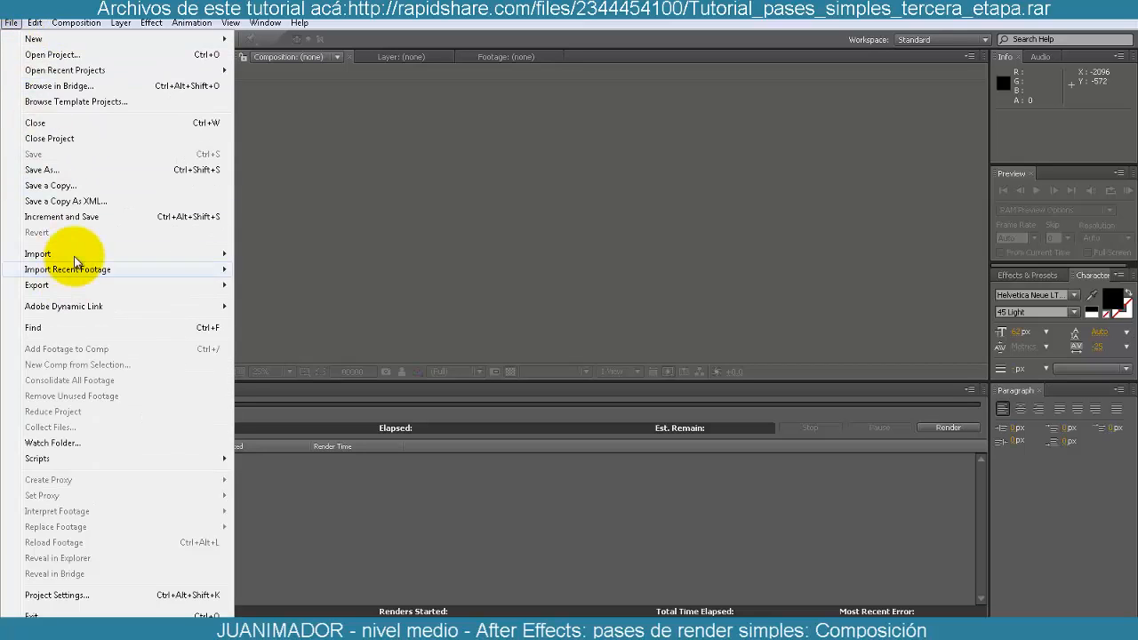
mouse_move(84, 256)
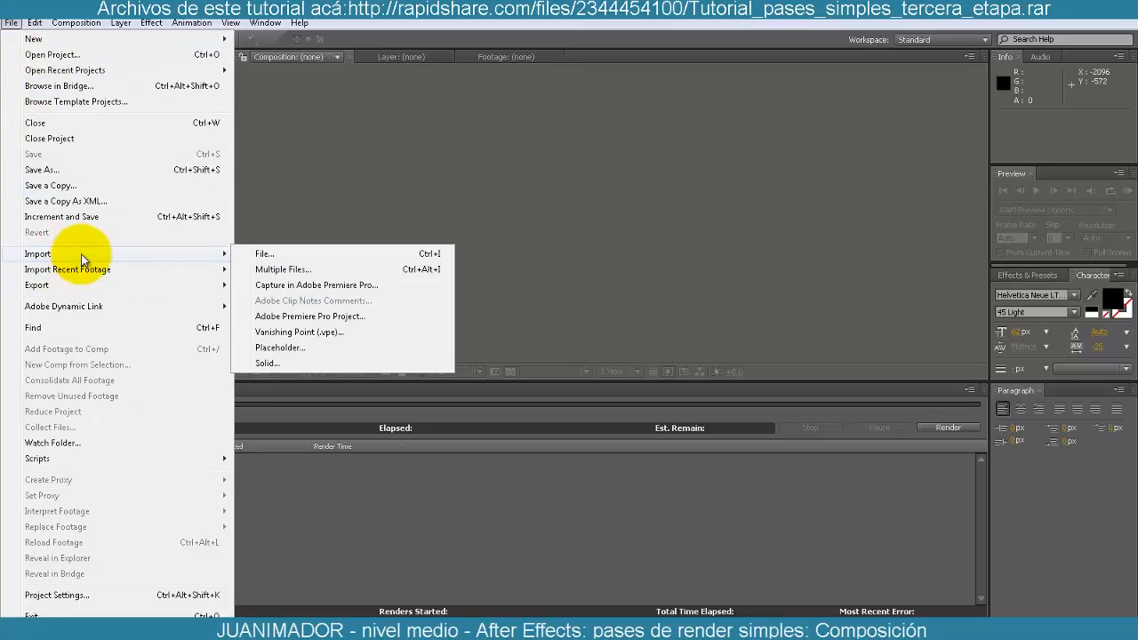
left_click(278, 255)
double_click(129, 120)
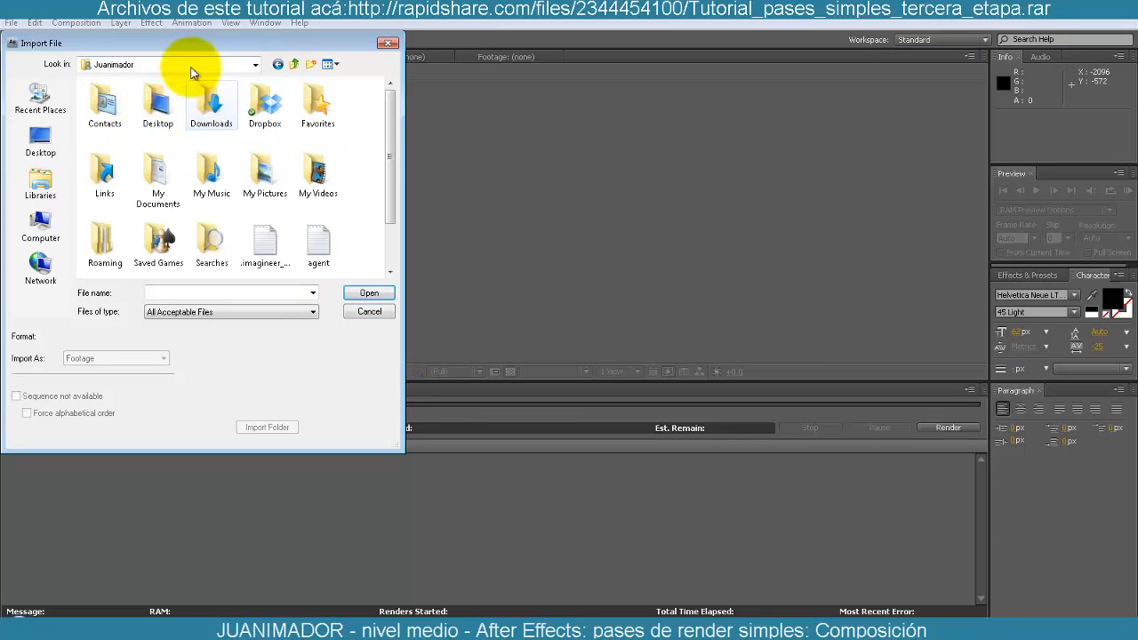
double_click(262, 102)
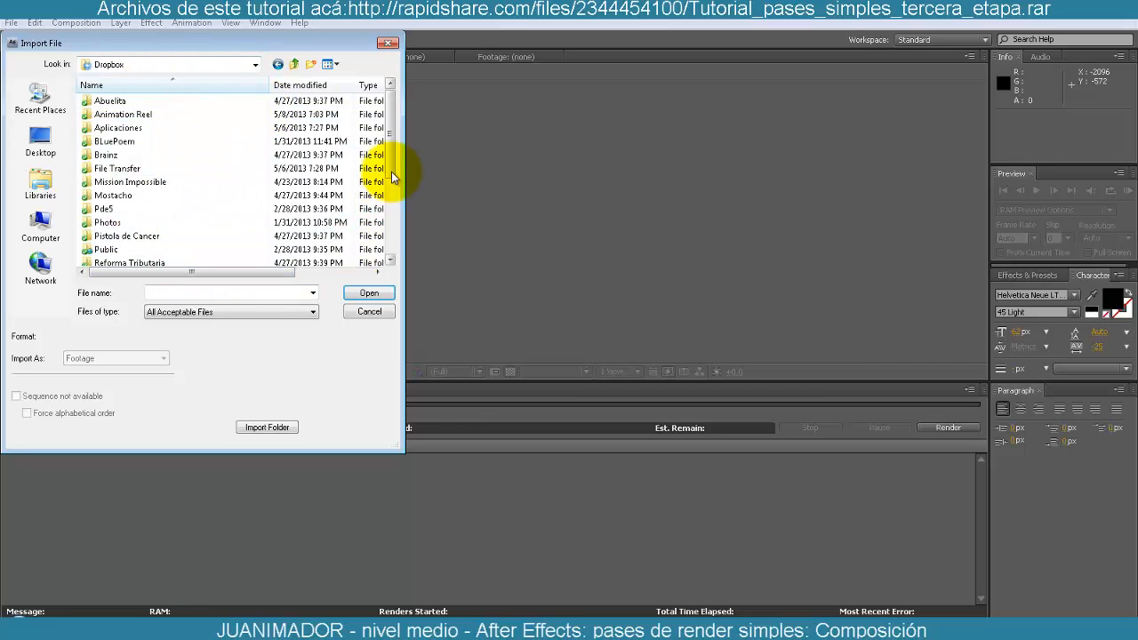
scroll(394, 178, "down", 10)
double_click(127, 181)
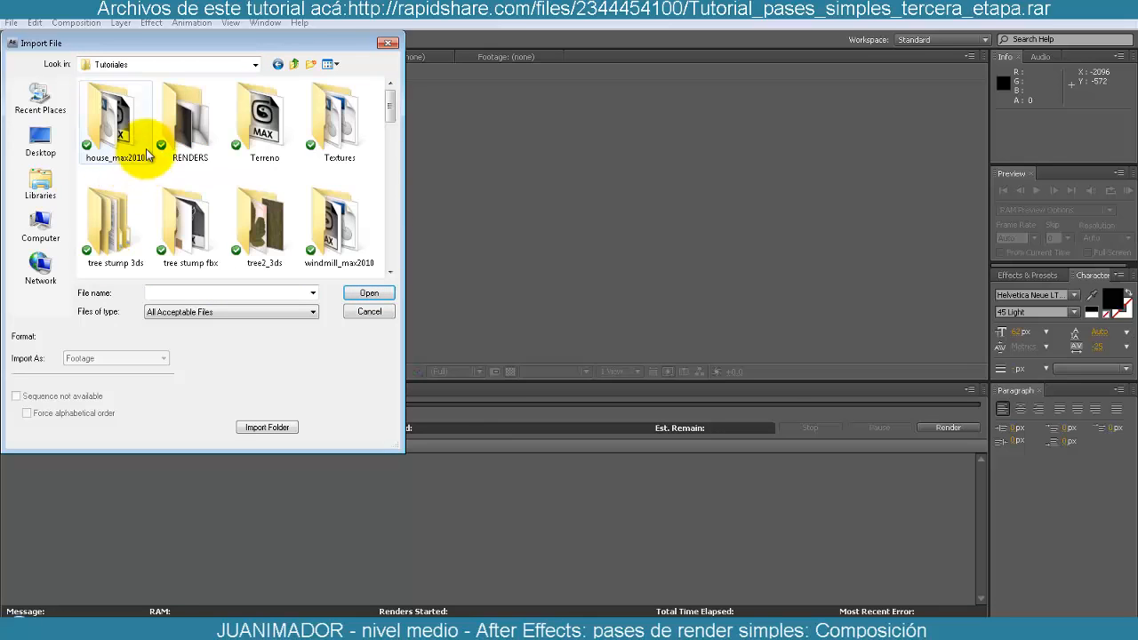
double_click(182, 134)
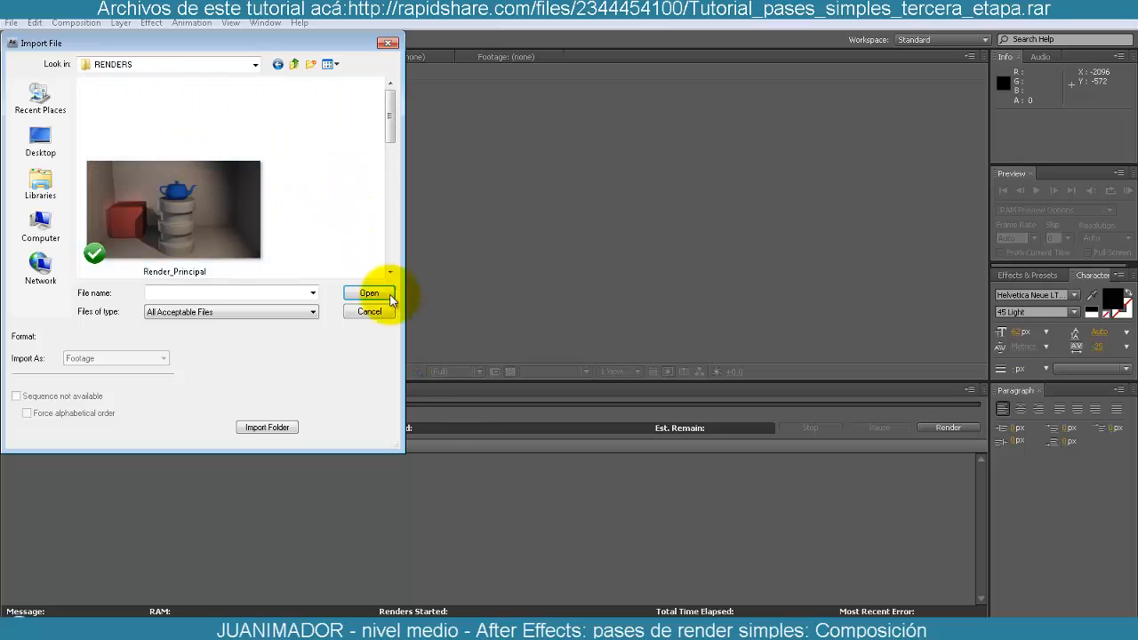
left_click_drag(401, 448, 811, 493)
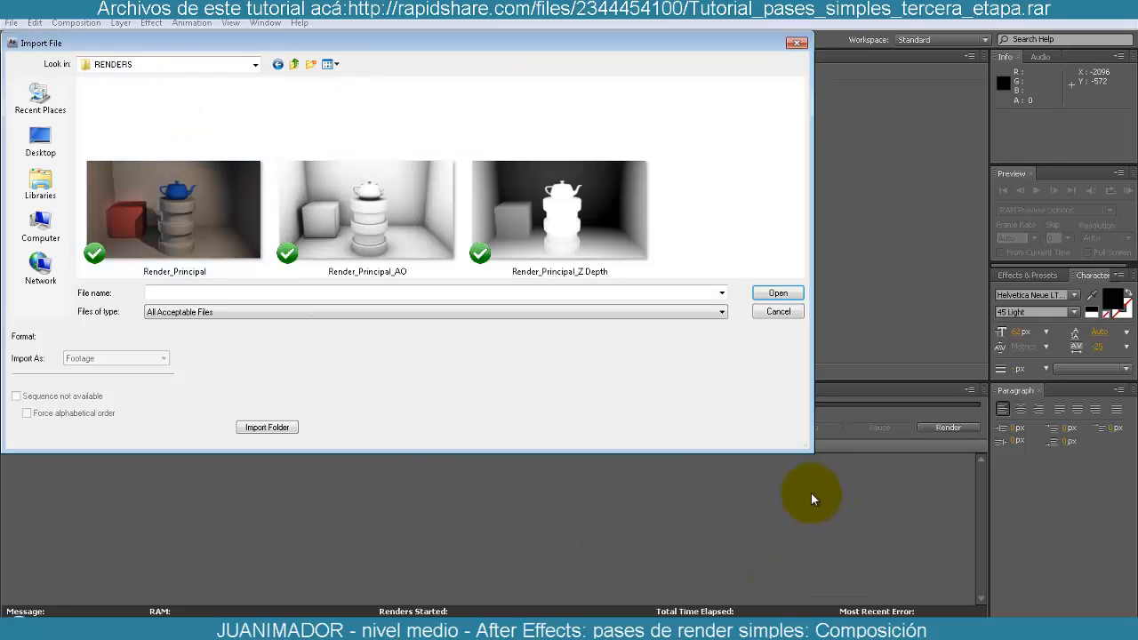
left_click_drag(709, 181, 223, 272)
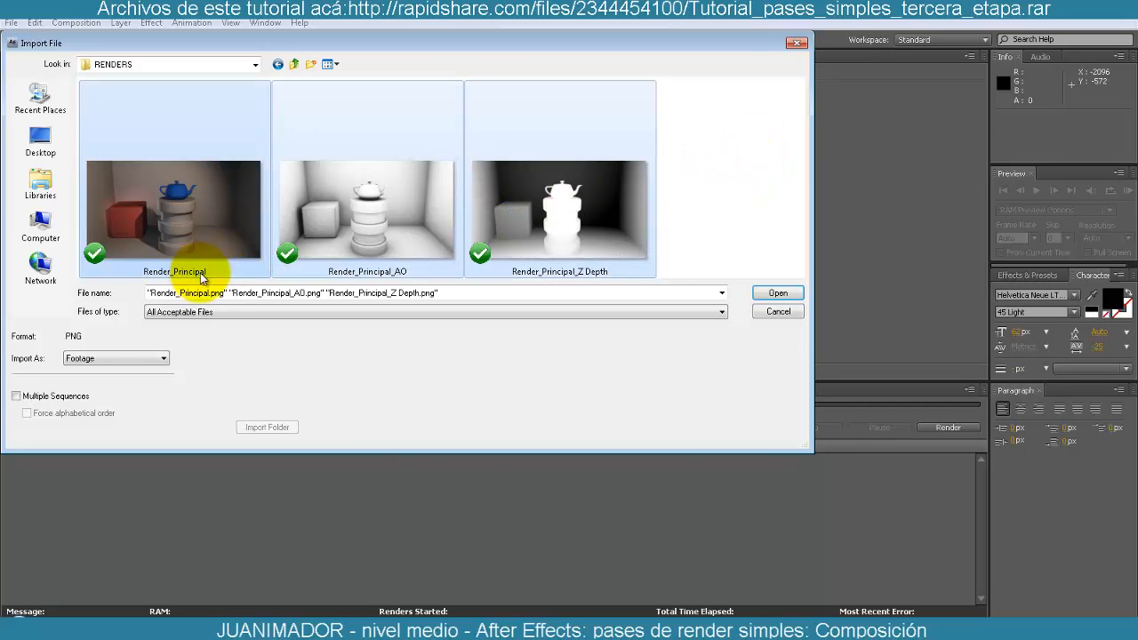
left_click(779, 294)
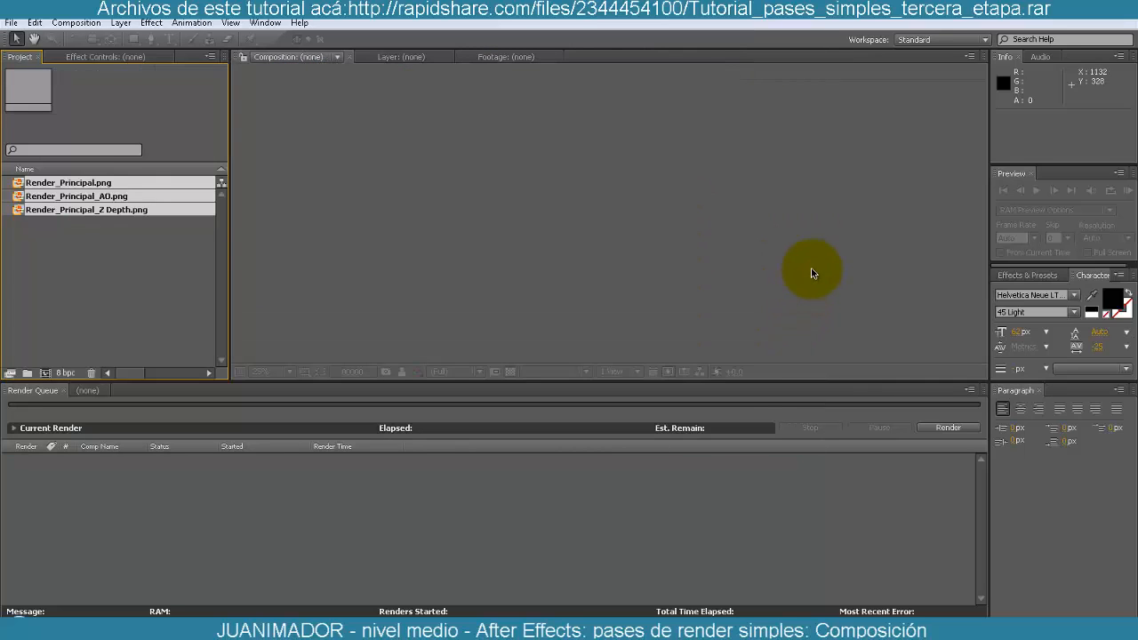
- Check the imported render passes' details and create a new composition from Render_Principal.png
left_click(188, 264)
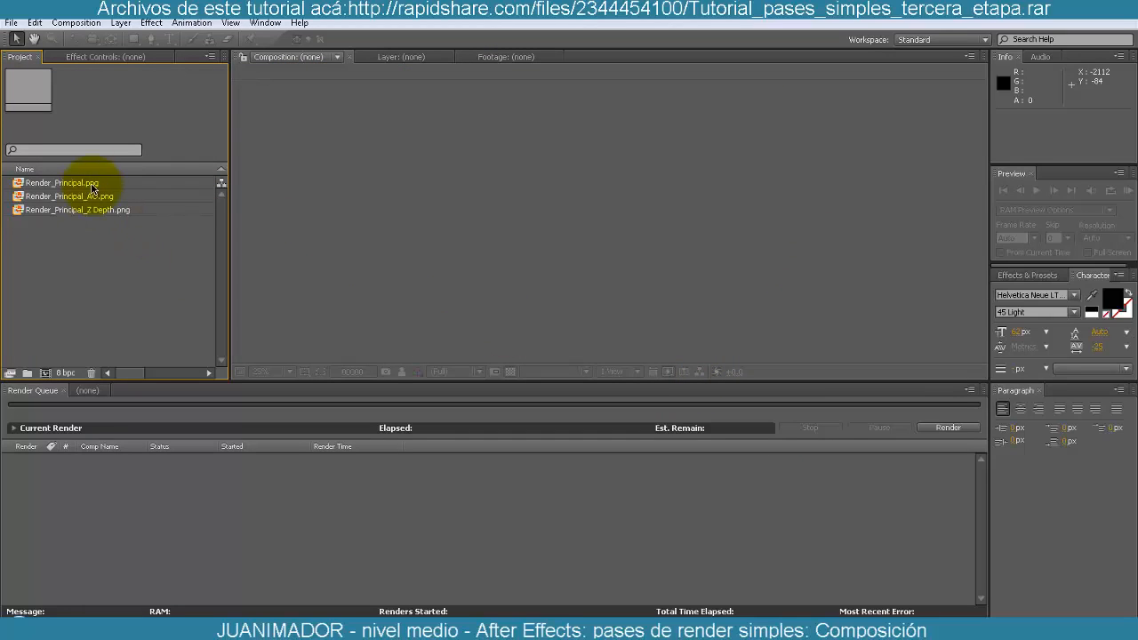
left_click(89, 184)
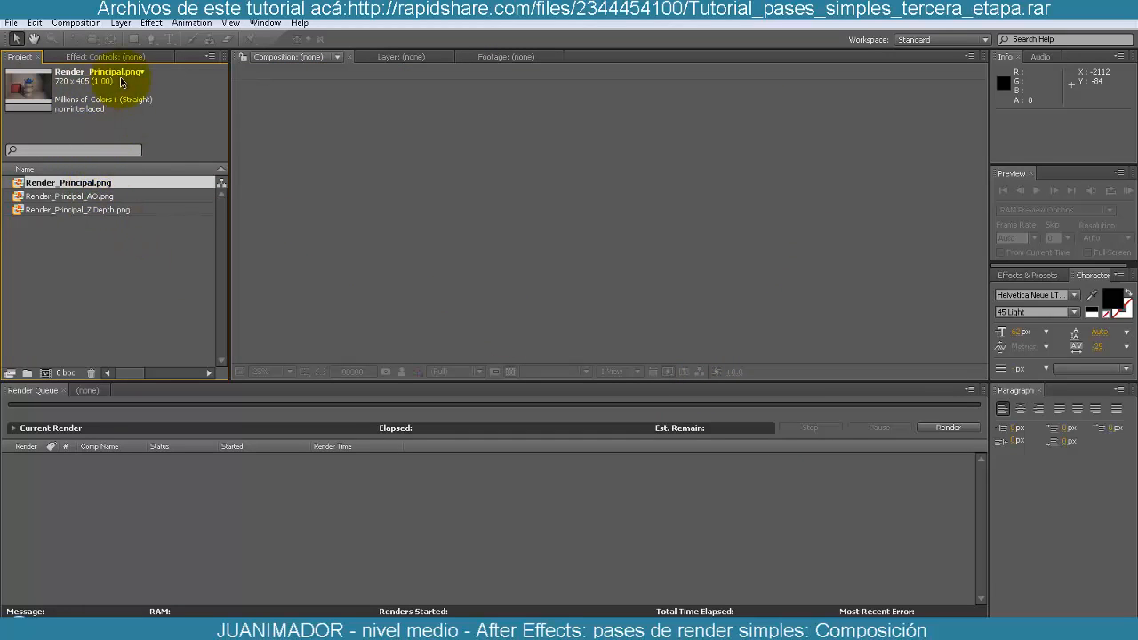
left_click(93, 200)
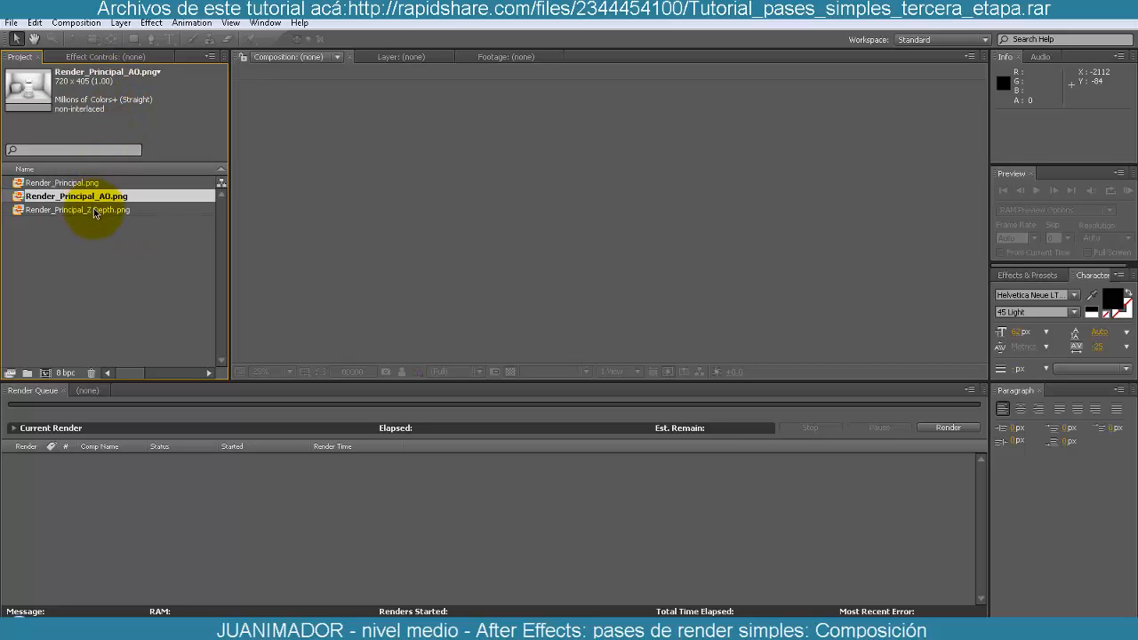
left_click(94, 211)
left_click(89, 183)
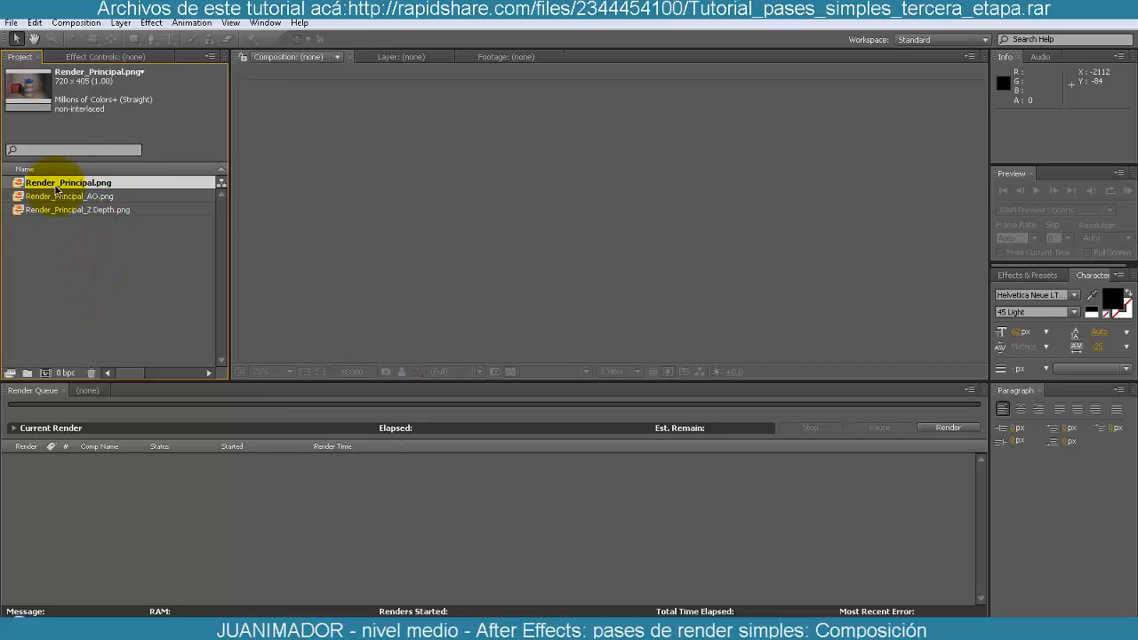
left_click_drag(79, 233, 44, 375)
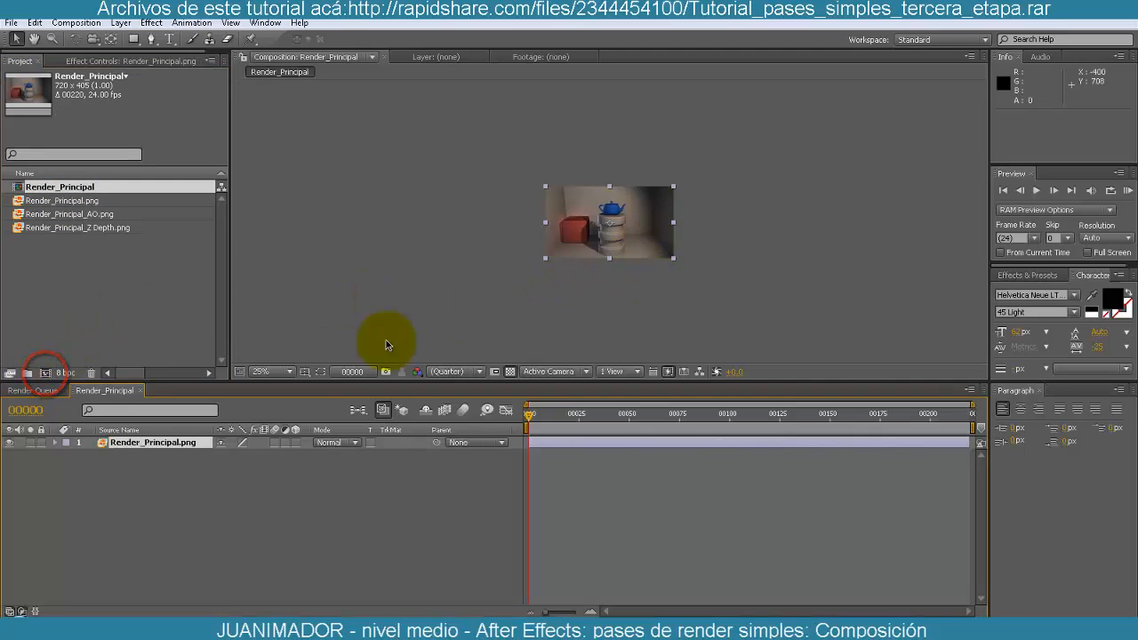
- Display the composition at 100% magnification and enlarge the viewer's height to show the whole image
left_click(296, 373)
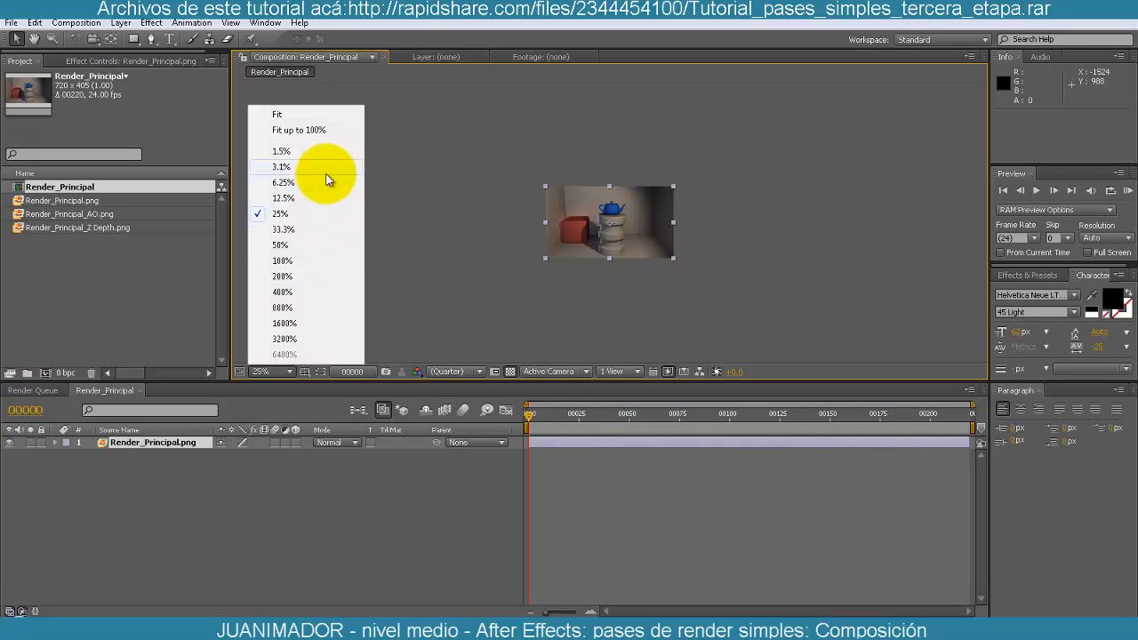
left_click(302, 258)
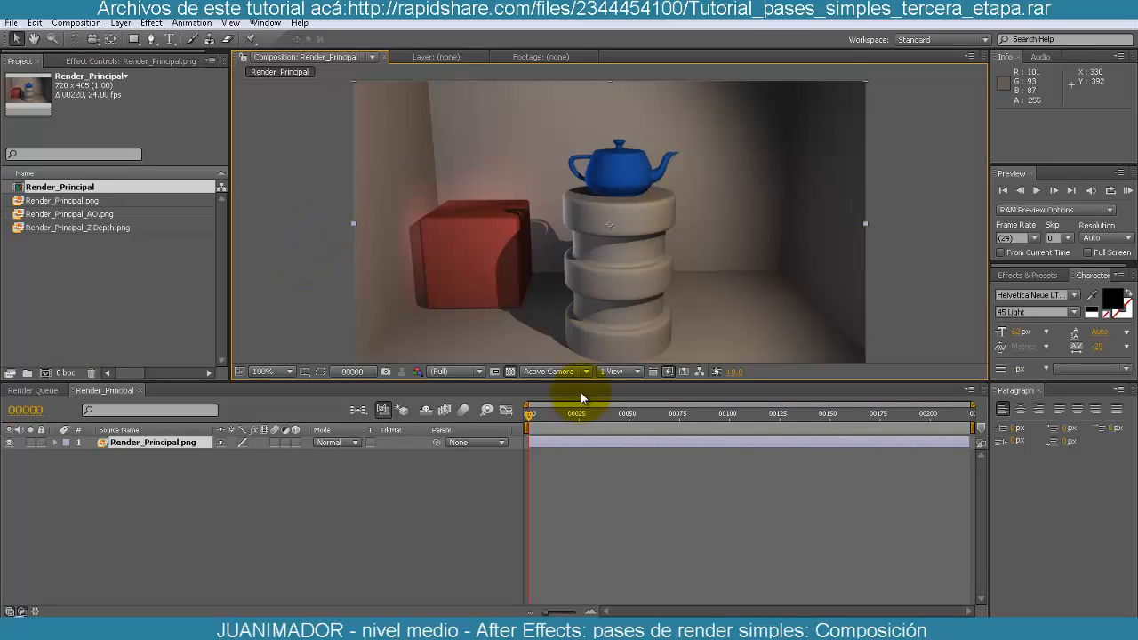
left_click_drag(588, 383, 589, 408)
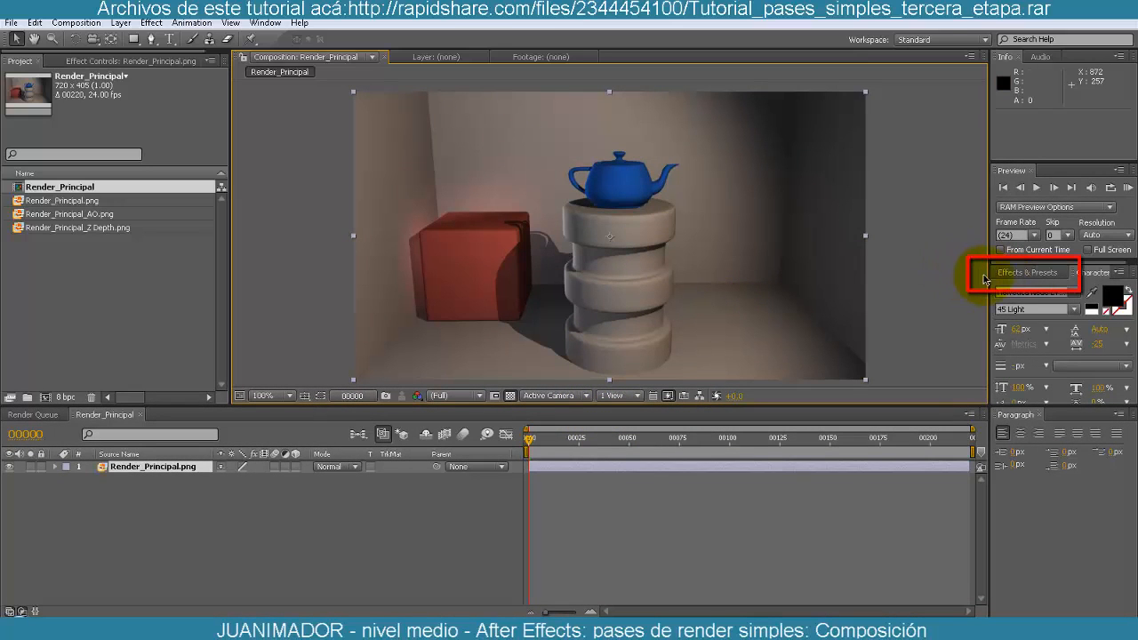
- Search the effects and presets for "levels" and locate the Levels effect under Color Correction
left_click(1023, 272)
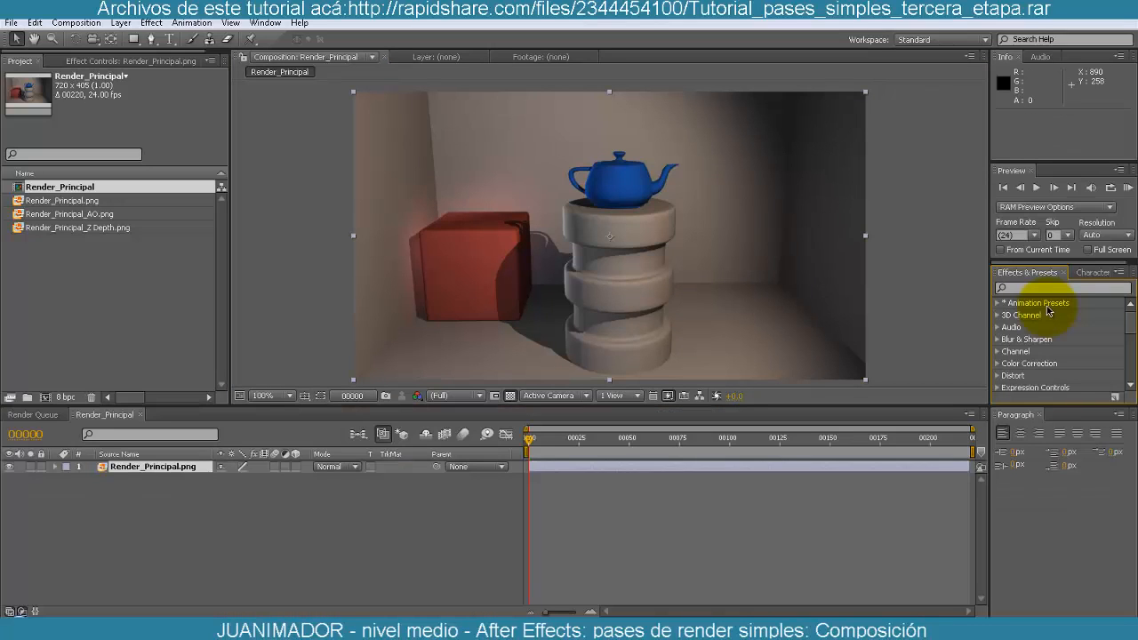
left_click(1032, 286)
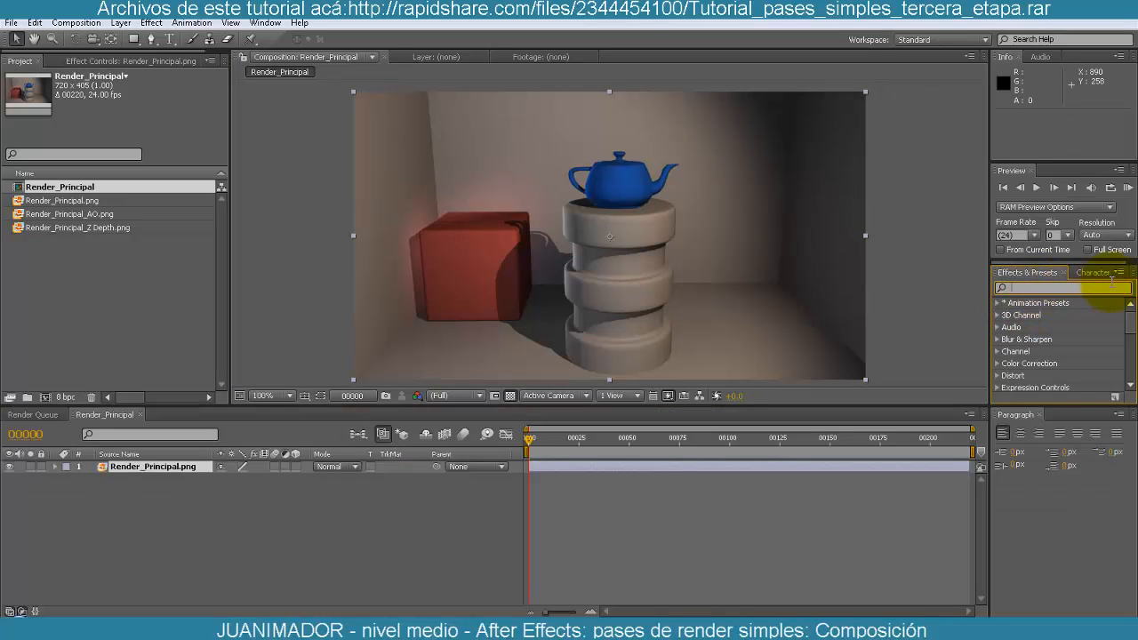
type("levels")
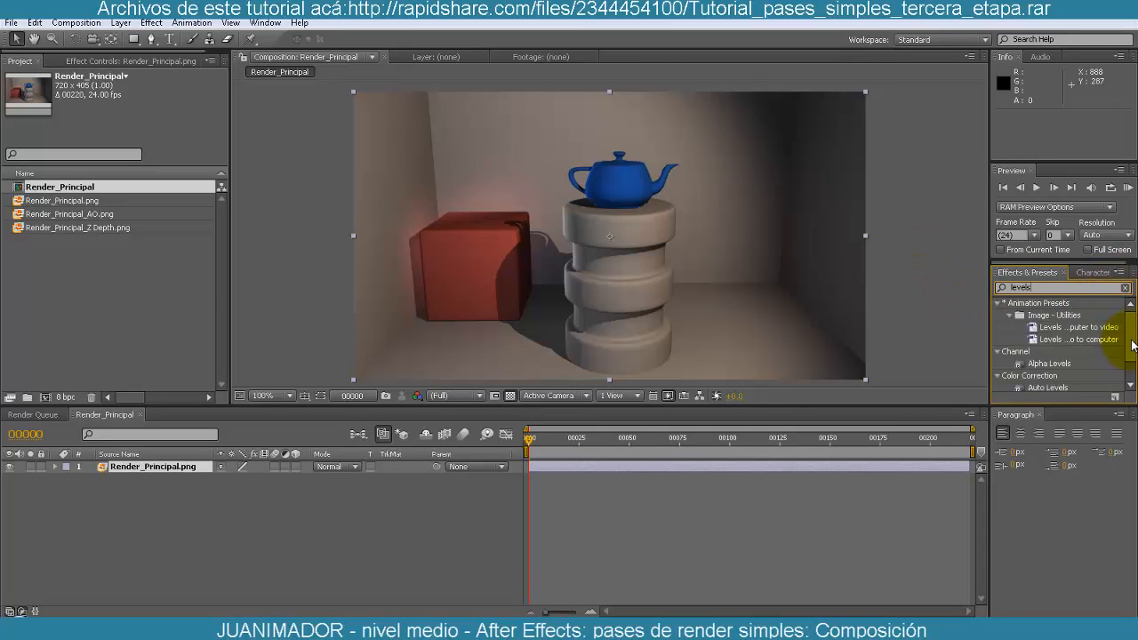
left_click_drag(1132, 340, 1131, 366)
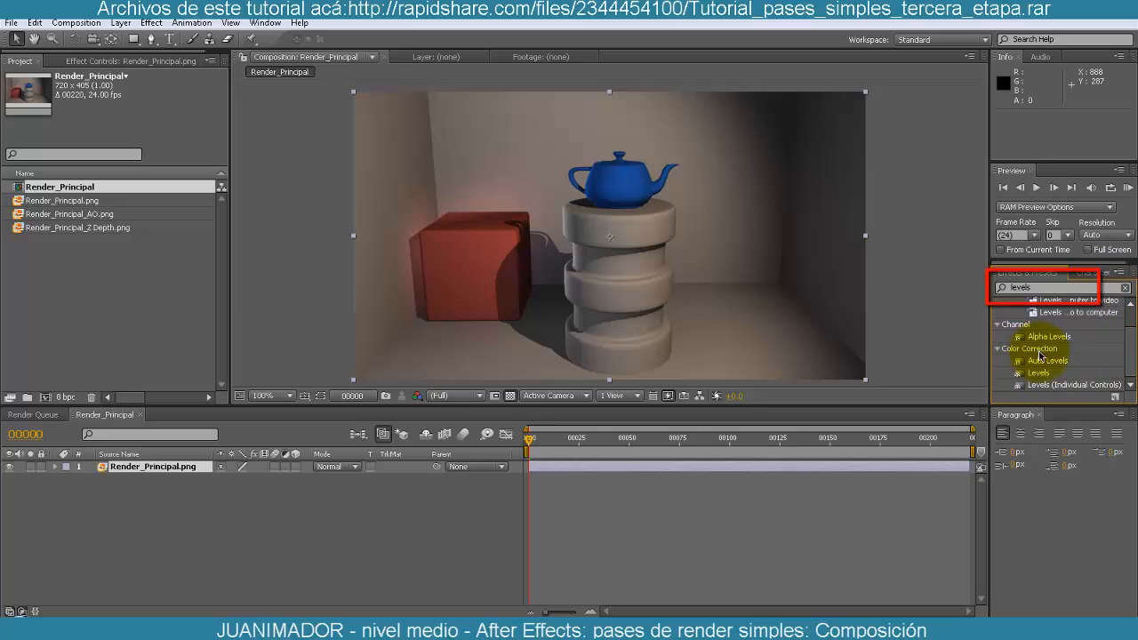
right_click(147, 474)
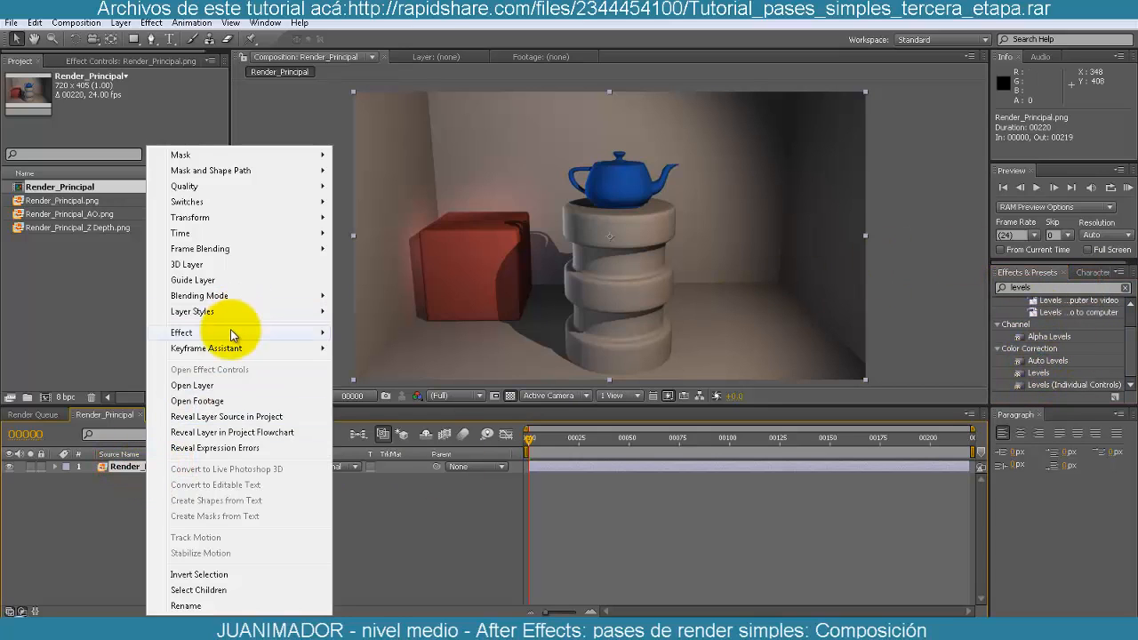
mouse_move(231, 336)
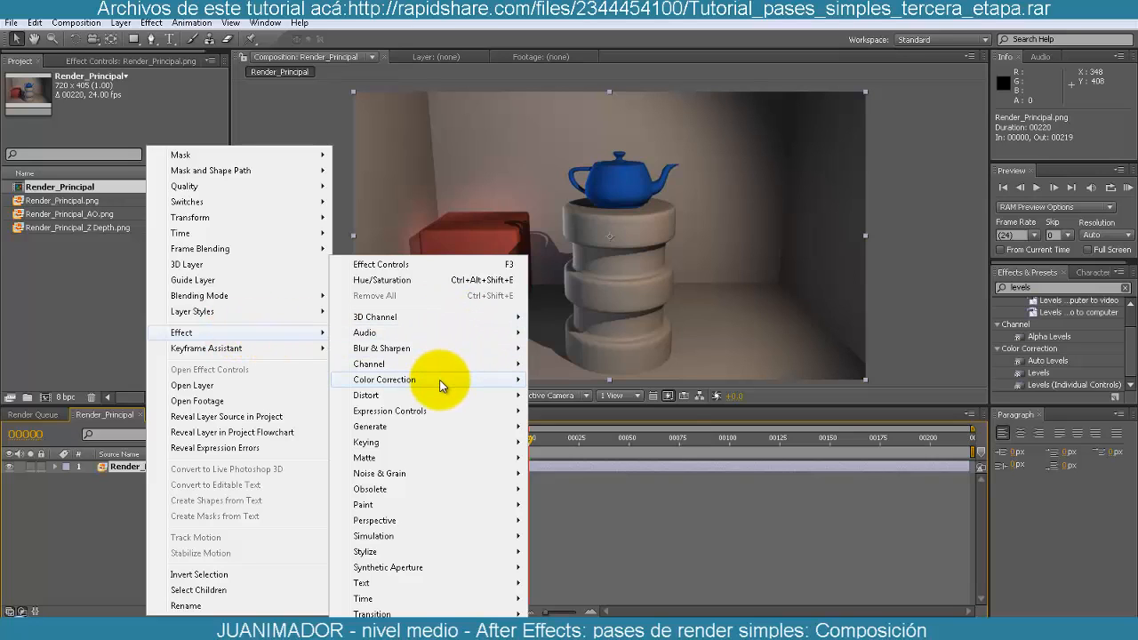
mouse_move(442, 384)
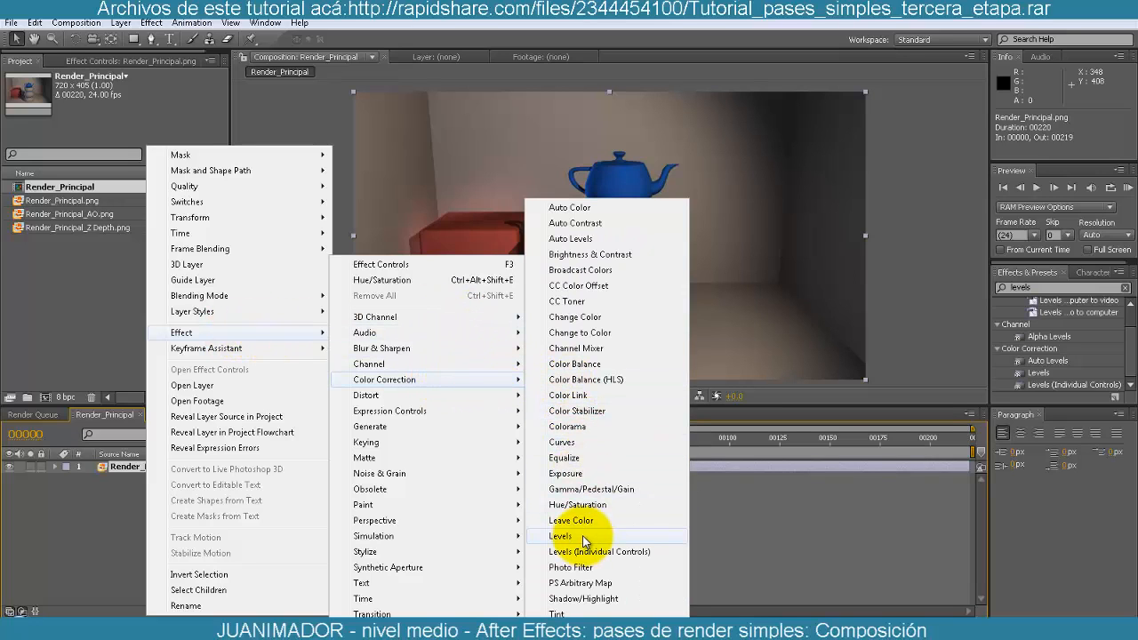
left_click(66, 562)
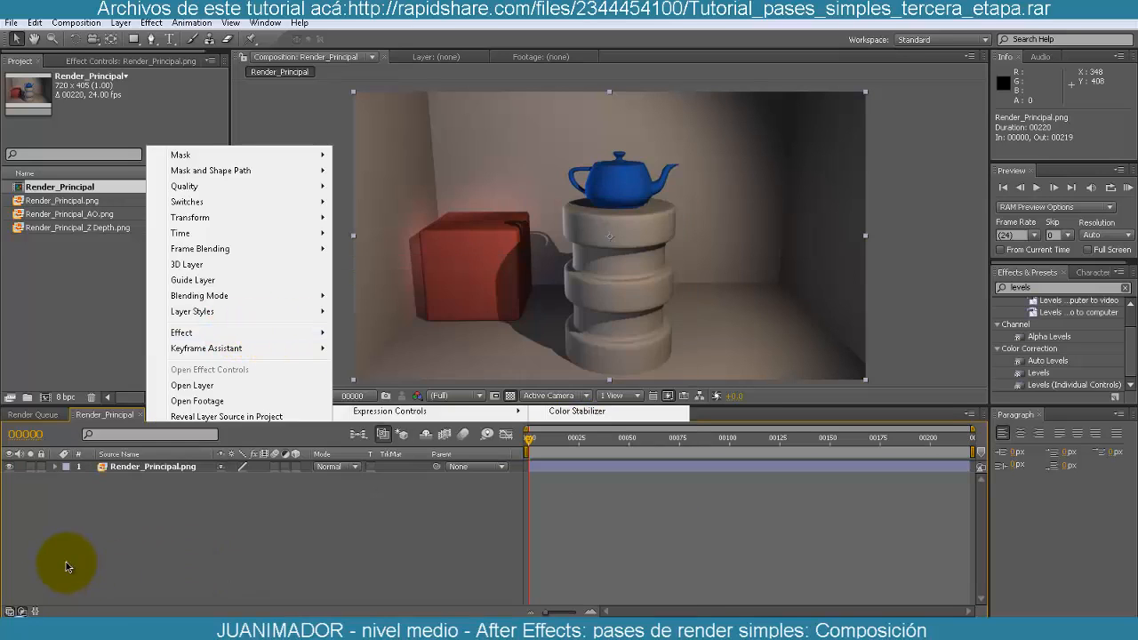
- Apply the Levels color correction effect to the Render_Principal.png layer and widen the area showing its settings
left_click(149, 469)
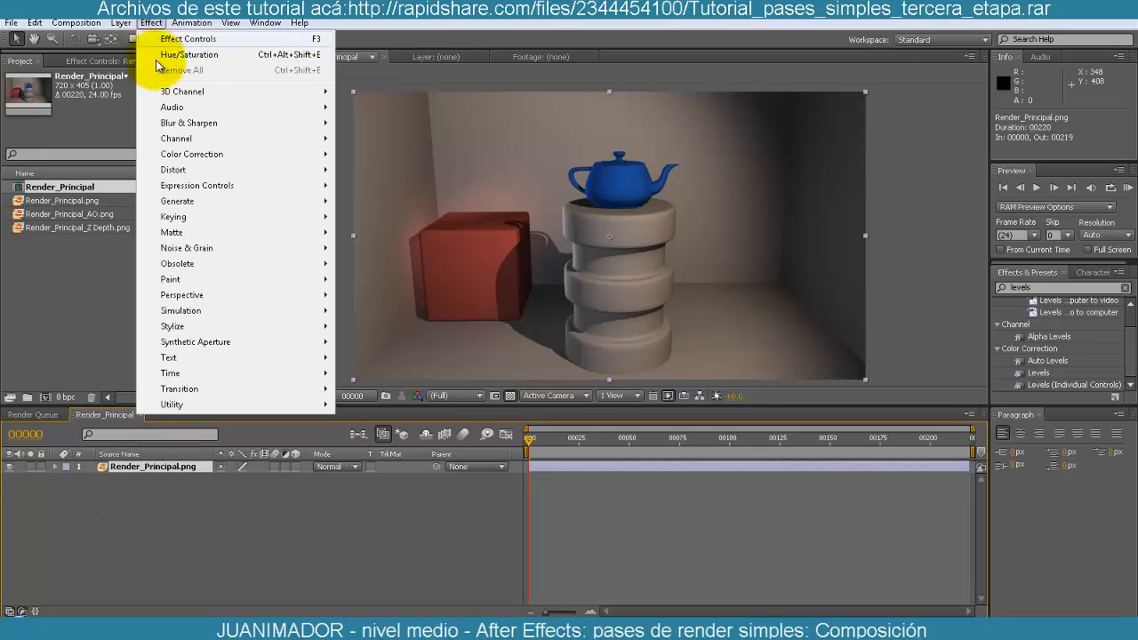
left_click(151, 22)
mouse_move(242, 158)
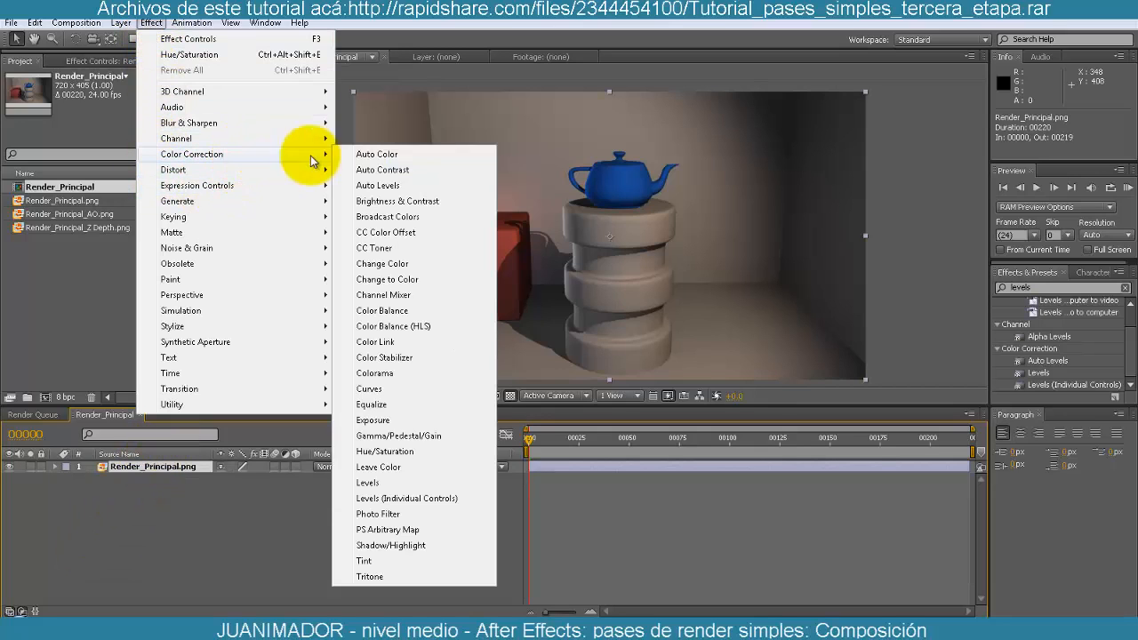
left_click(415, 480)
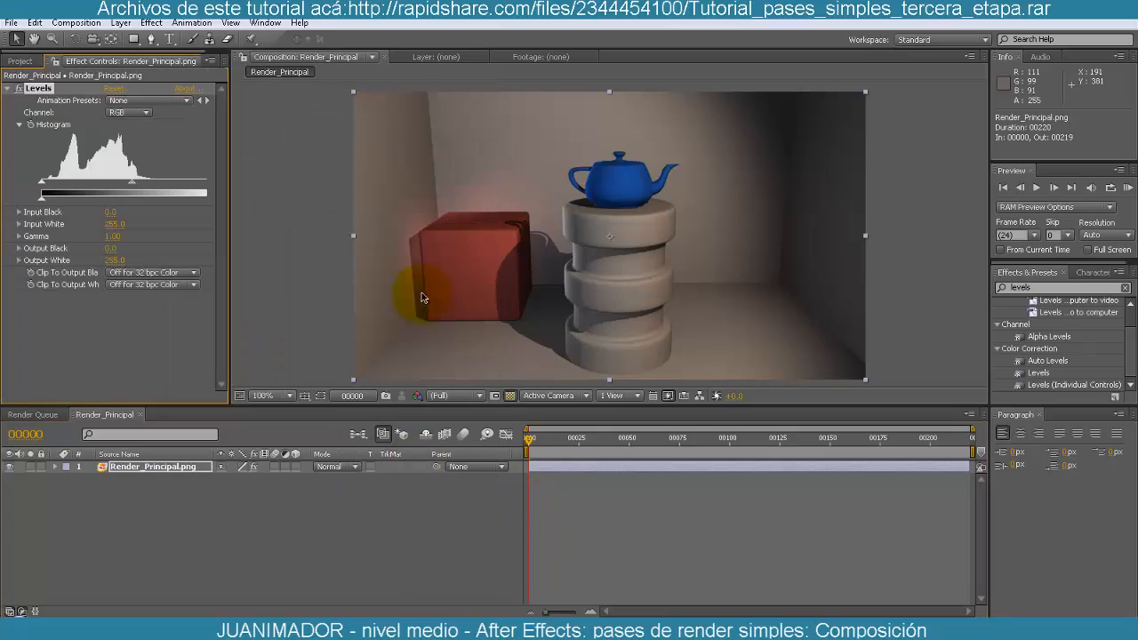
left_click_drag(229, 209, 262, 202)
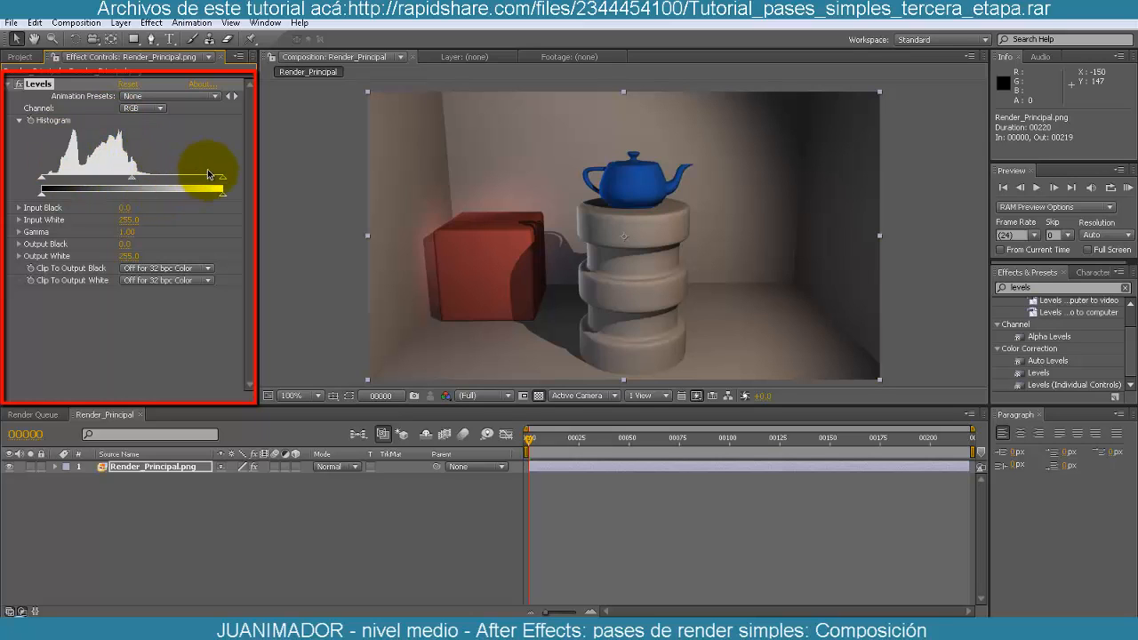
- Brighten the render by lowering the Levels Input White to 178 and finally 151, comparing the image with the effect switched off and on
left_click_drag(223, 183, 169, 181)
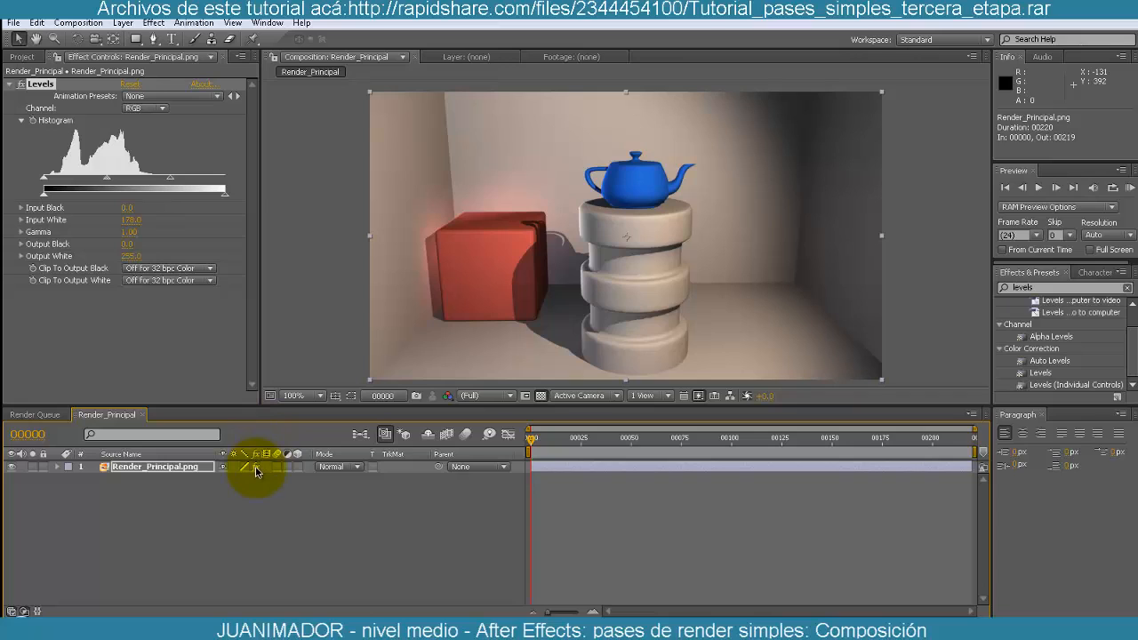
left_click(20, 85)
left_click(21, 85)
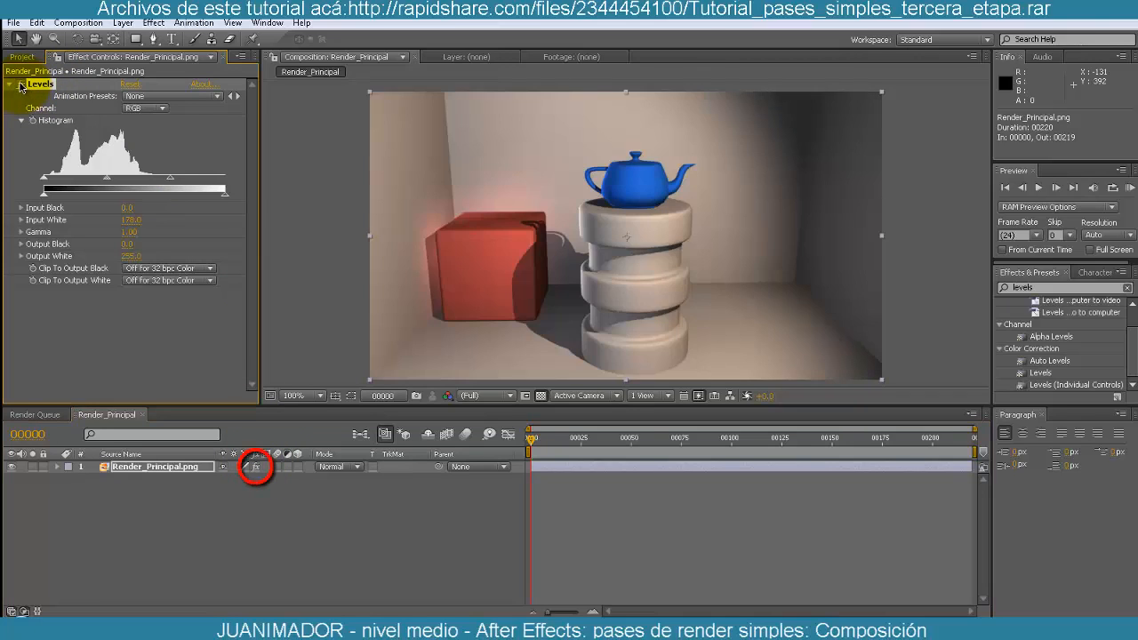
left_click(21, 86)
left_click(21, 85)
left_click(20, 86)
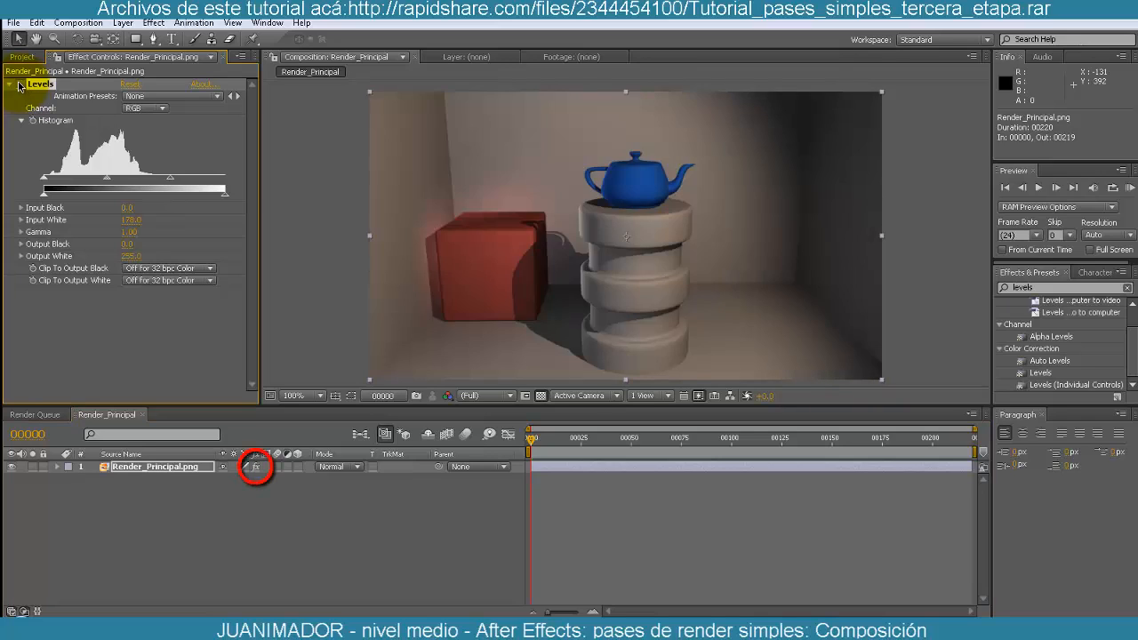
left_click(21, 85)
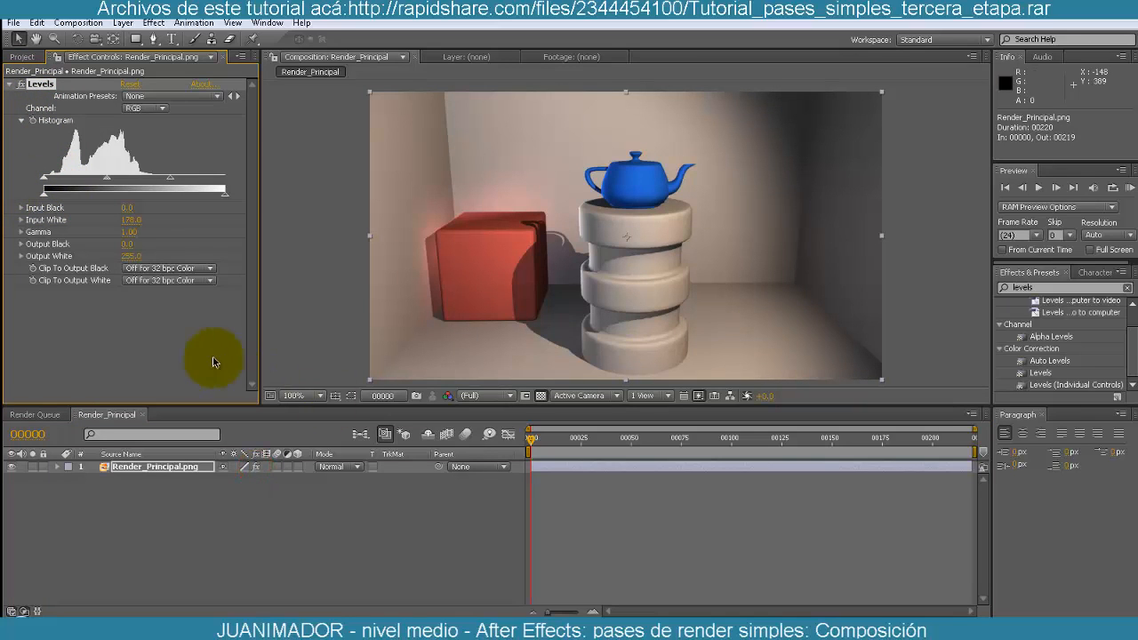
left_click(19, 85)
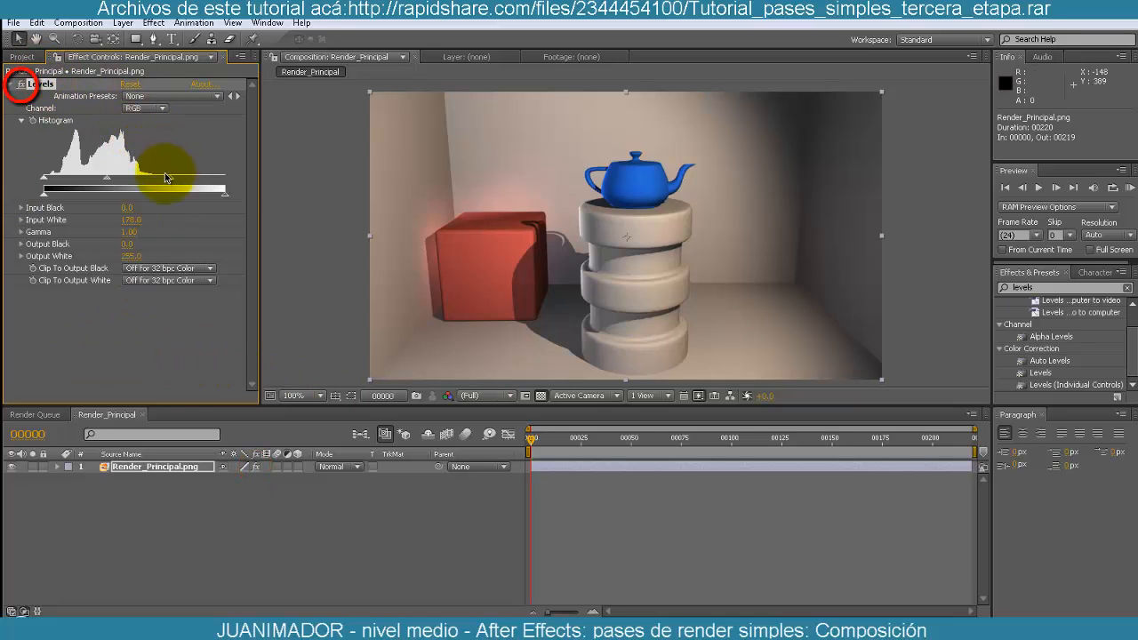
left_click_drag(161, 183, 151, 183)
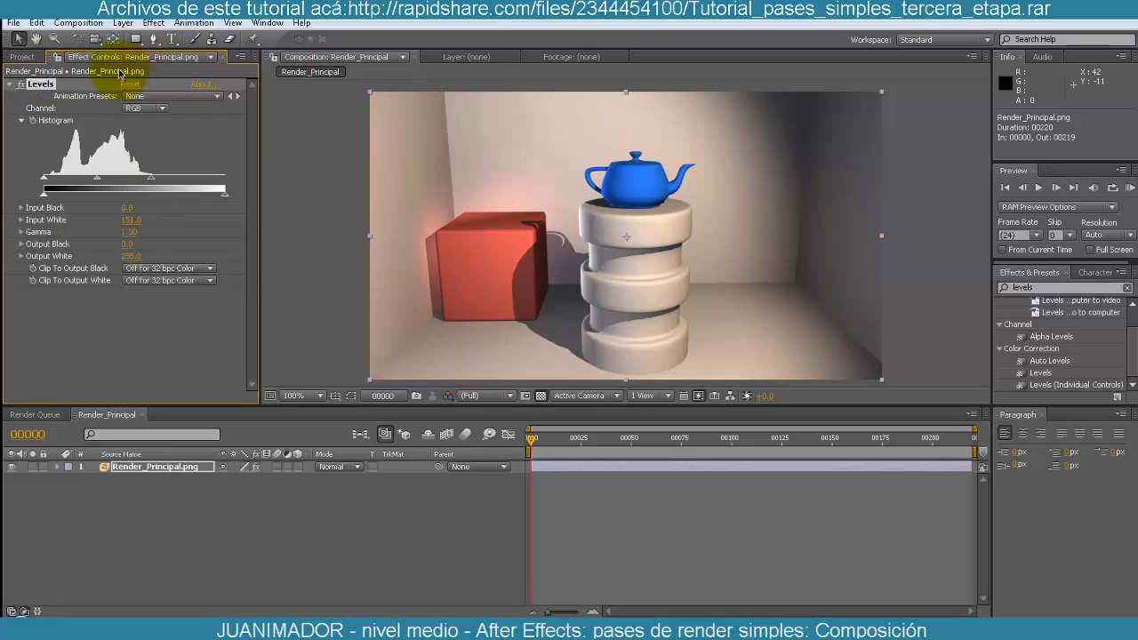
- Add Render_Principal_AO.png to the composition above the main render layer and hide it
left_click(22, 56)
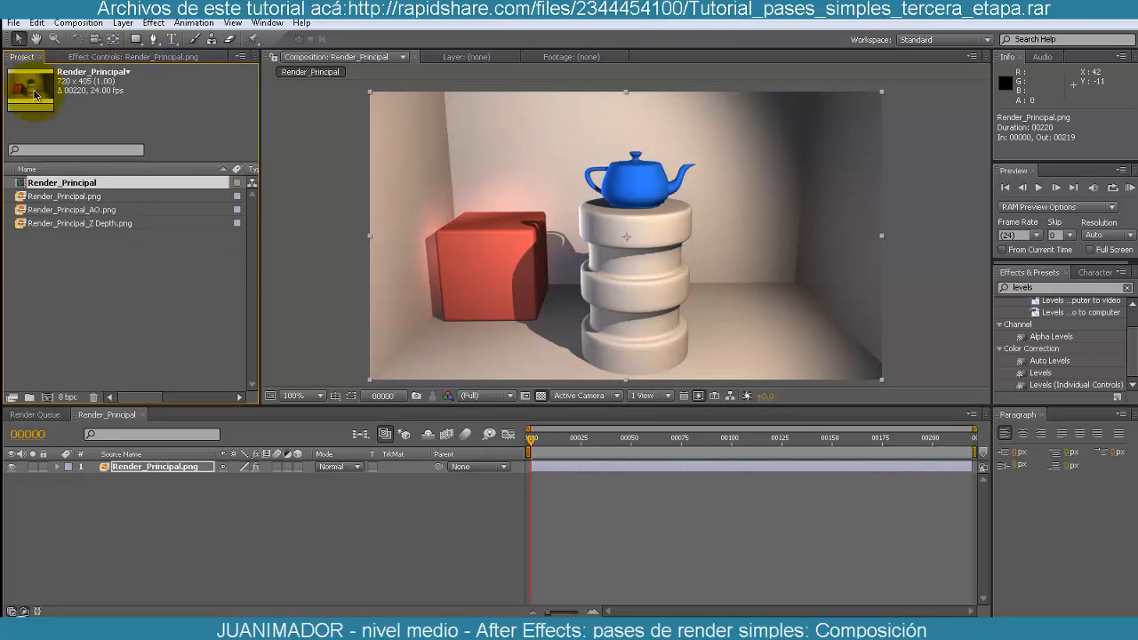
left_click(82, 211)
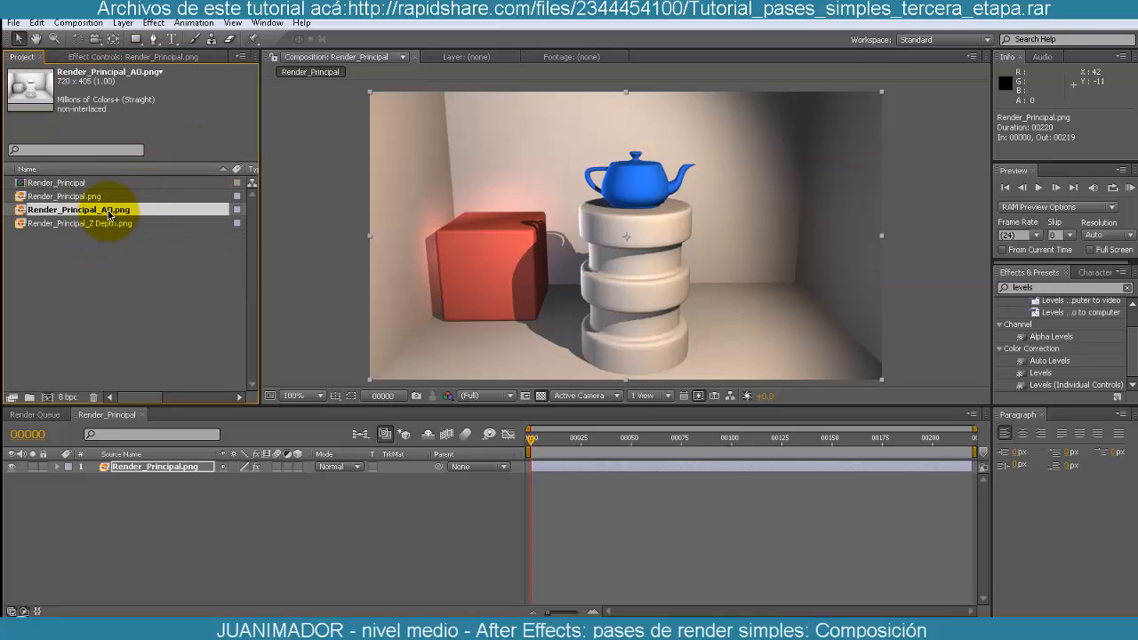
left_click_drag(108, 214, 131, 456)
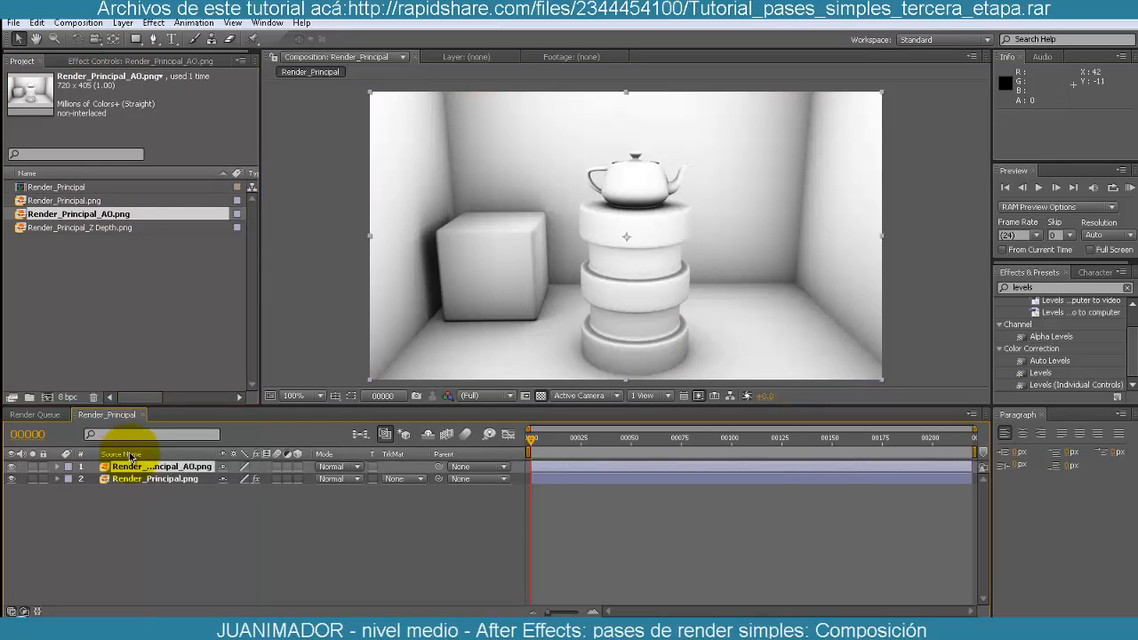
left_click(12, 468)
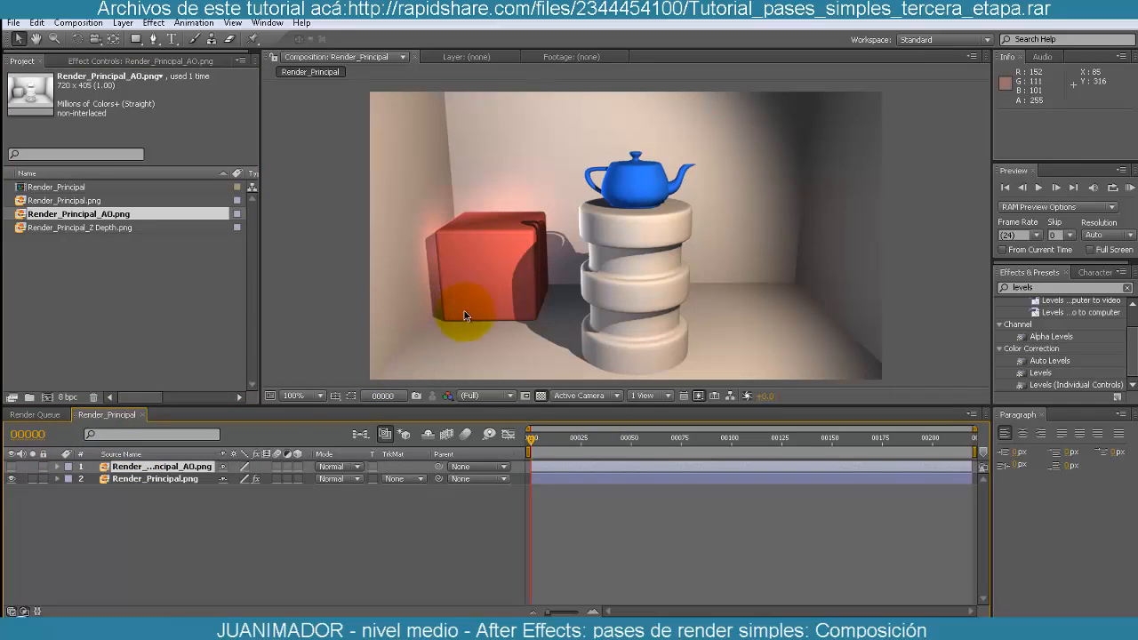
- Duplicate the Render_Principal.png layer and widen the layer names column to show the full names
left_click(164, 480)
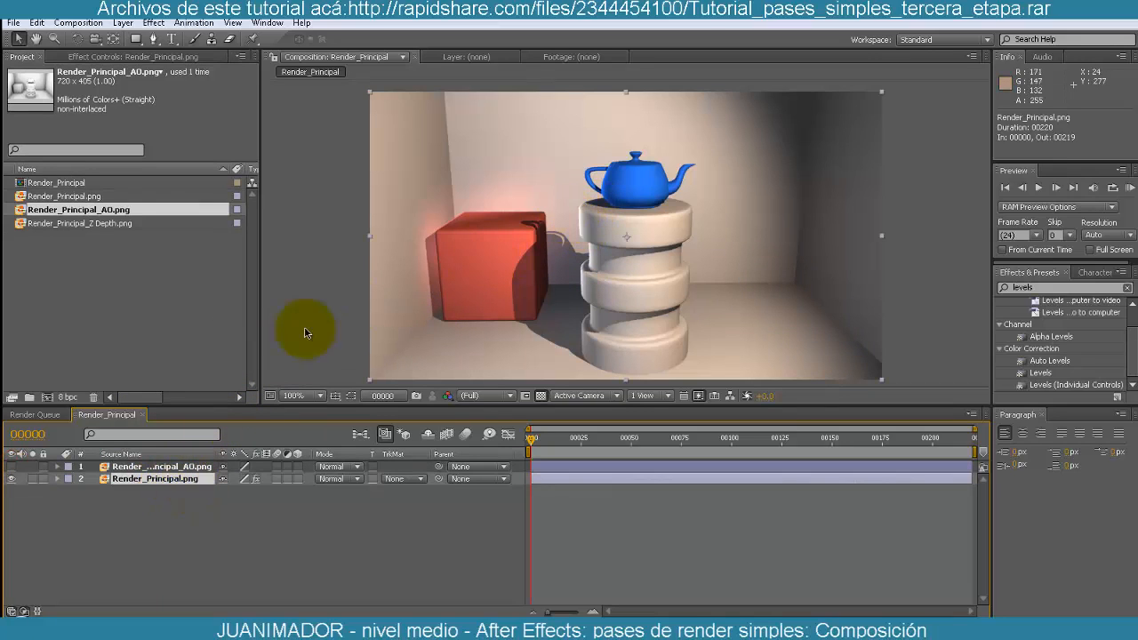
left_click(37, 22)
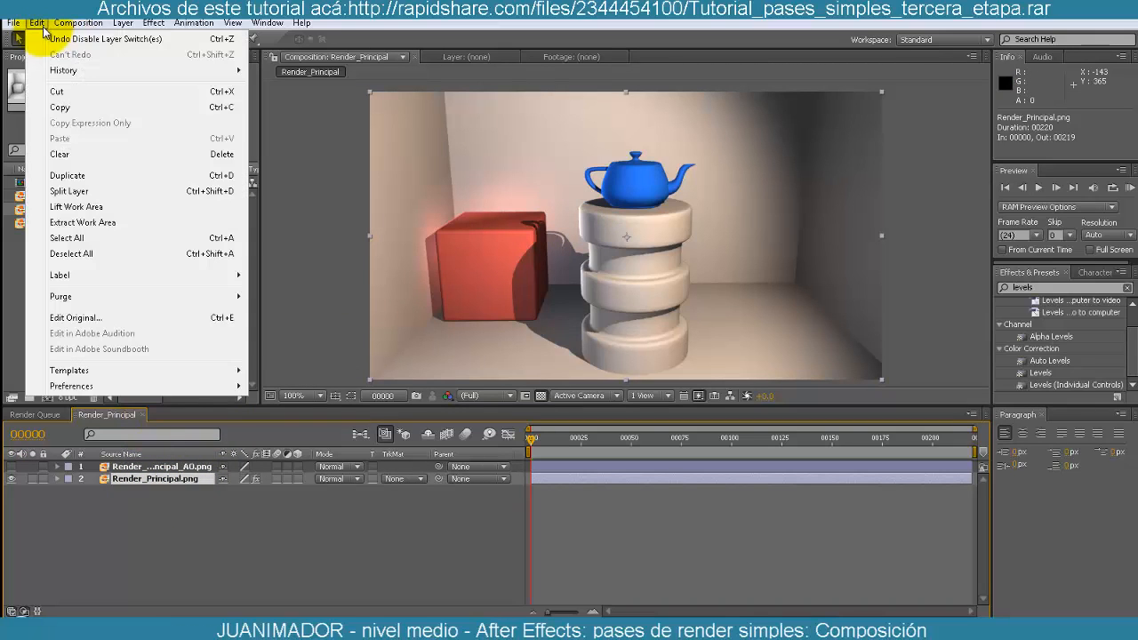
left_click(89, 179)
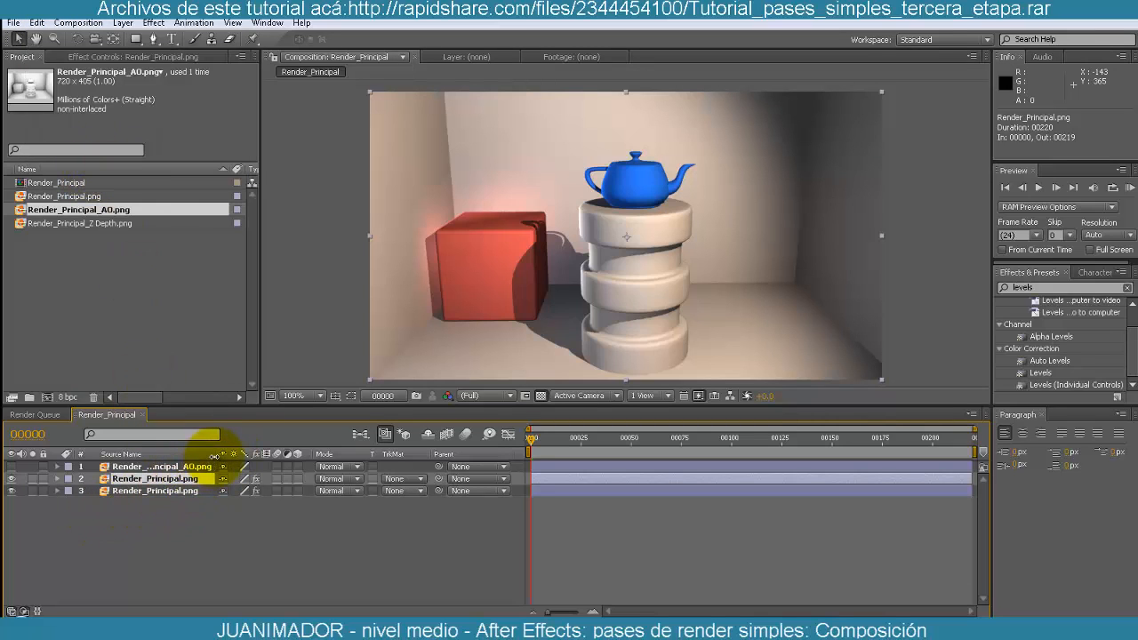
left_click_drag(215, 455, 256, 455)
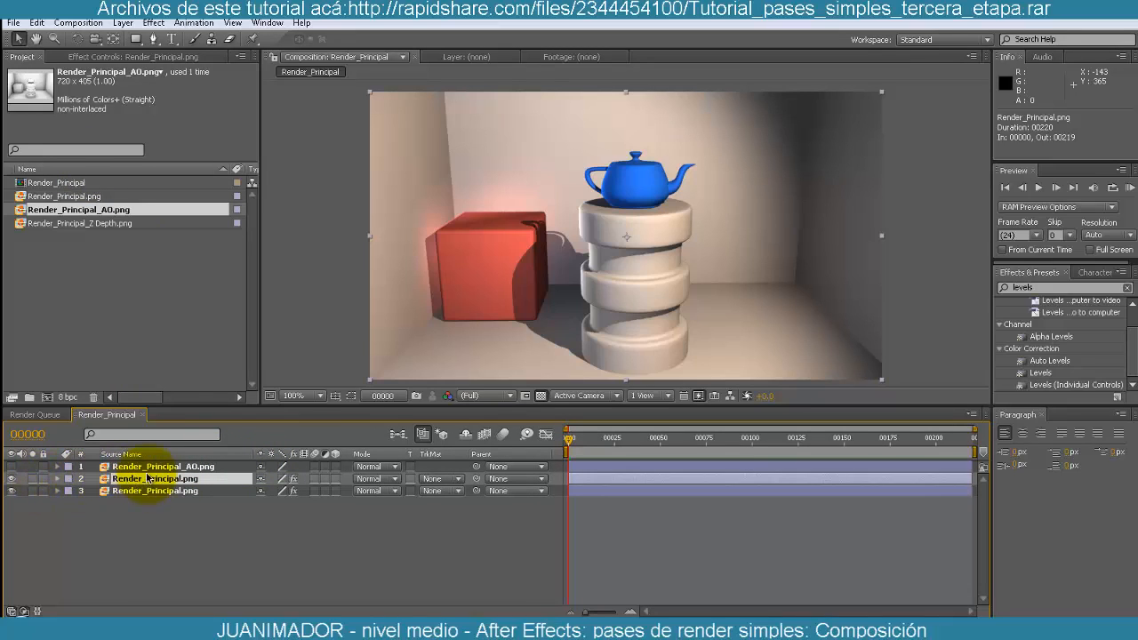
- Show the duplicate layer's effect settings and dock them in their own area between the project files and the composition viewer
left_click(89, 57)
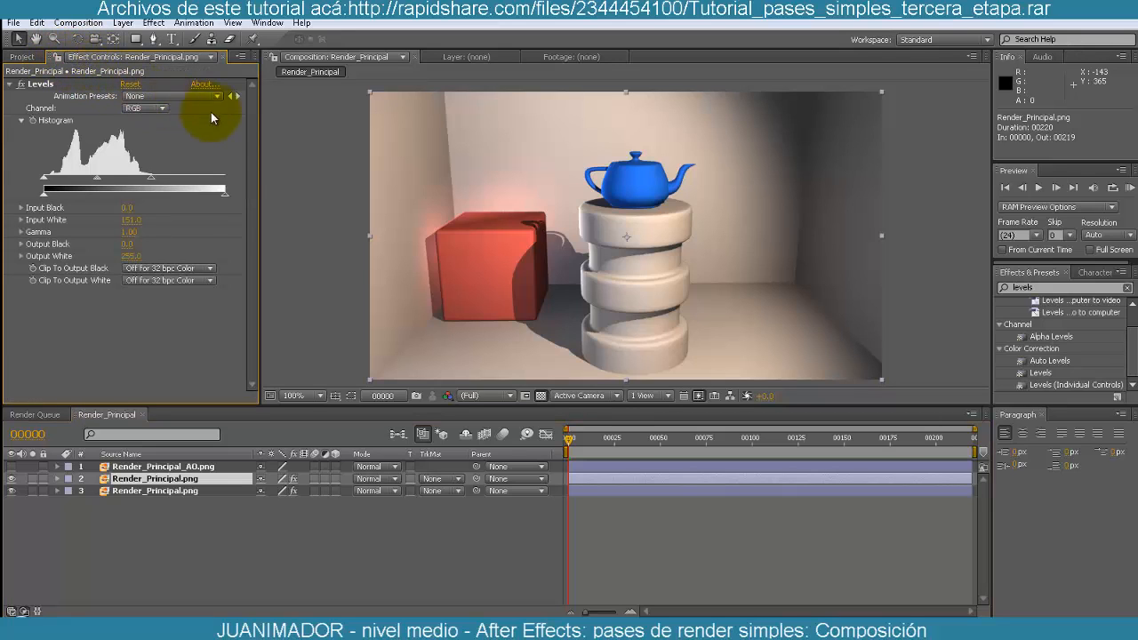
left_click(156, 56)
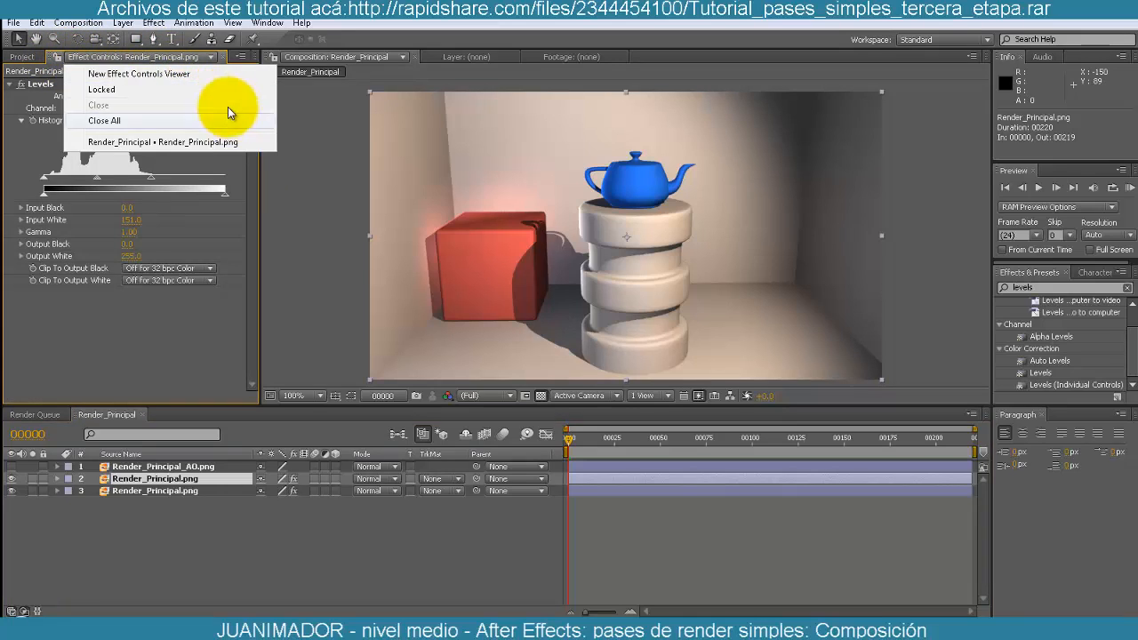
left_click(59, 60)
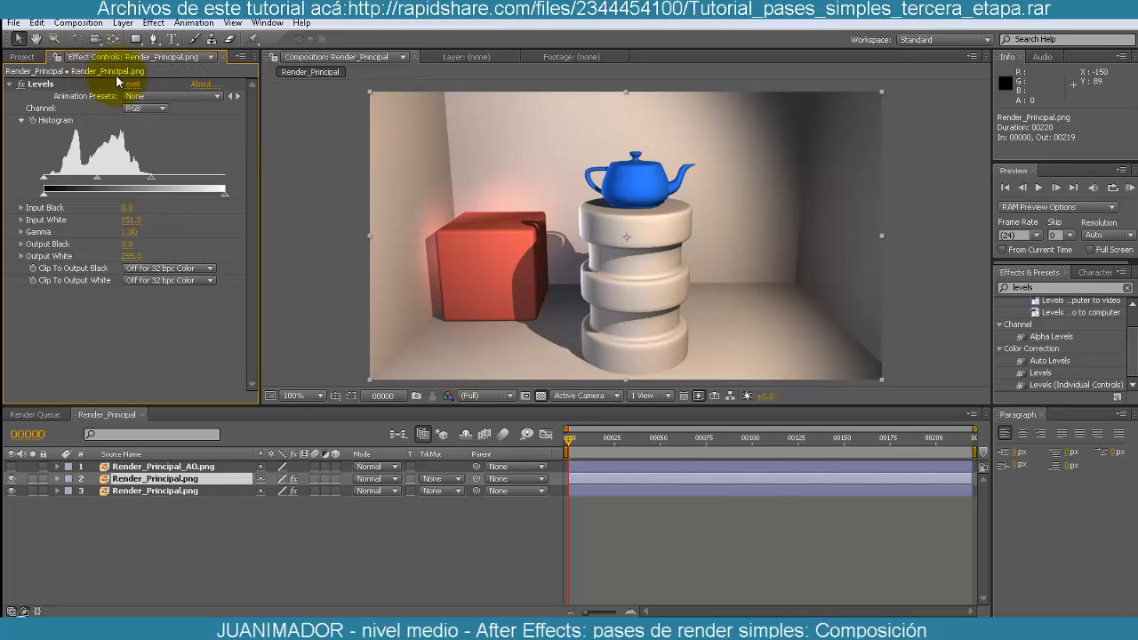
left_click_drag(50, 57, 247, 157)
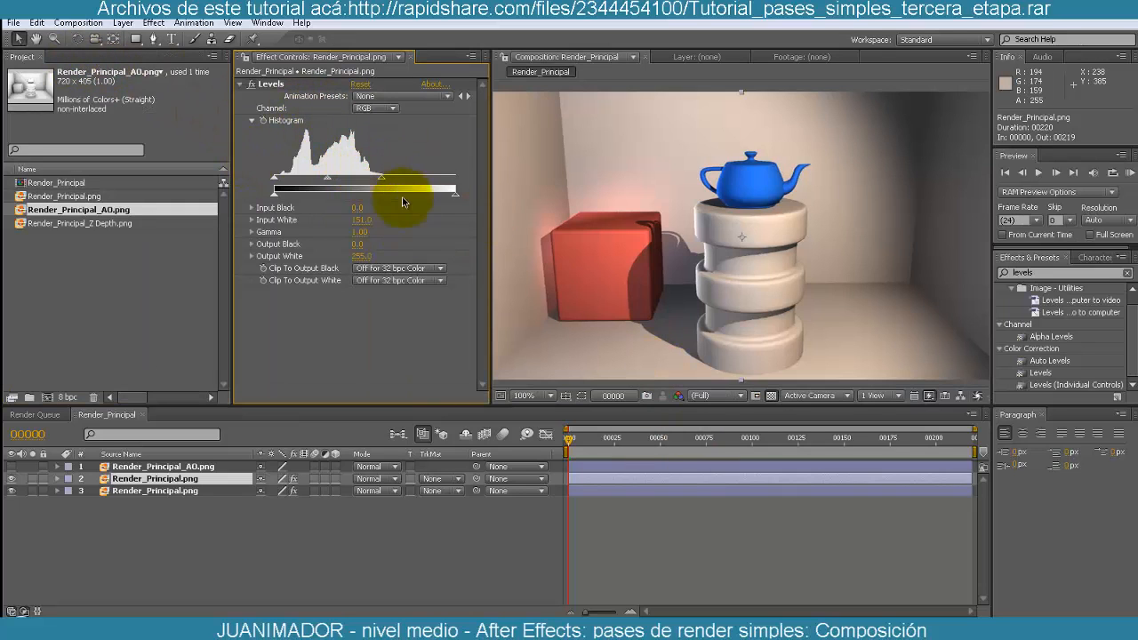
- Darken the duplicate's Levels to Input Black 98, Input White 234 and Gamma 0.83, comparing with the layer hidden and shown
mouse_move(382, 182)
left_mouse_down()
mouse_move(330, 177)
mouse_move(402, 186)
left_mouse_up()
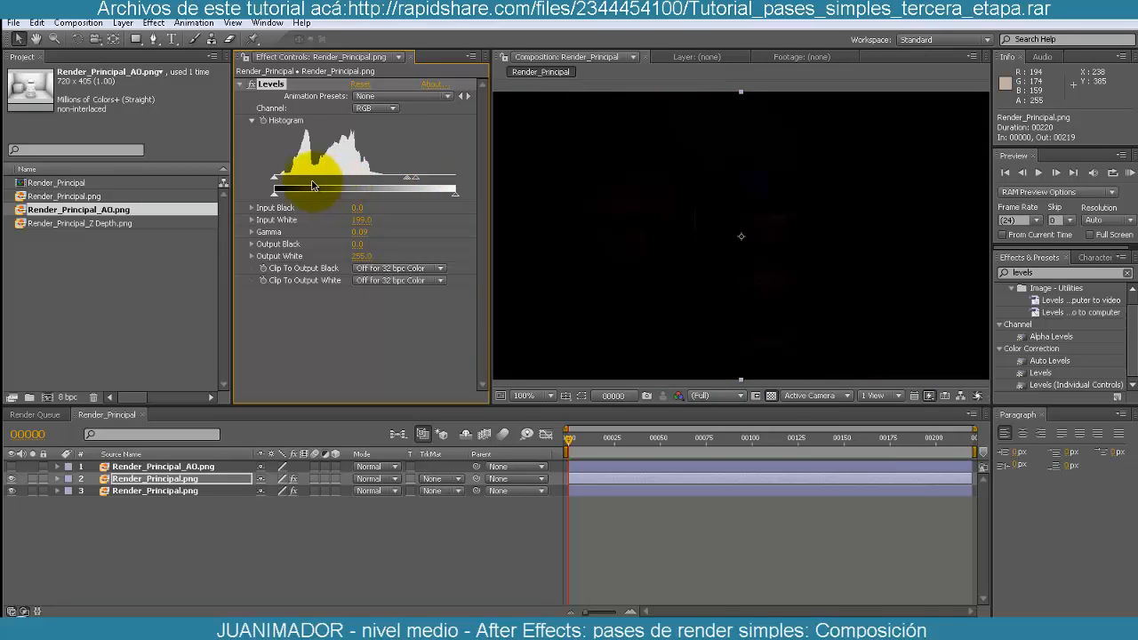
left_click_drag(275, 180, 491, 189)
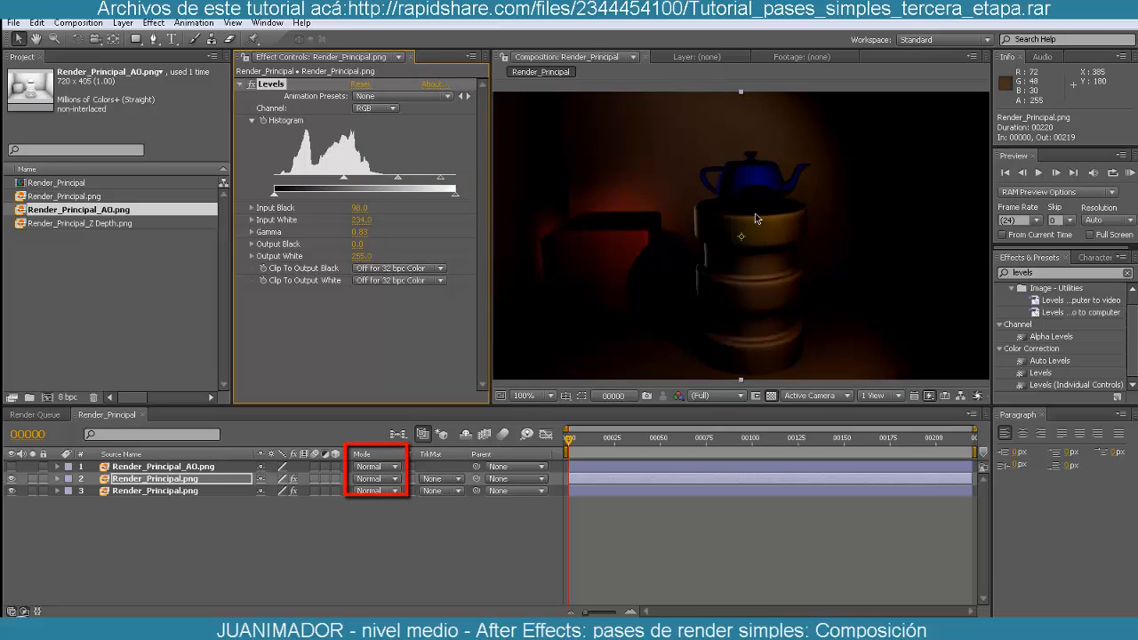
left_click(11, 479)
left_click(11, 479)
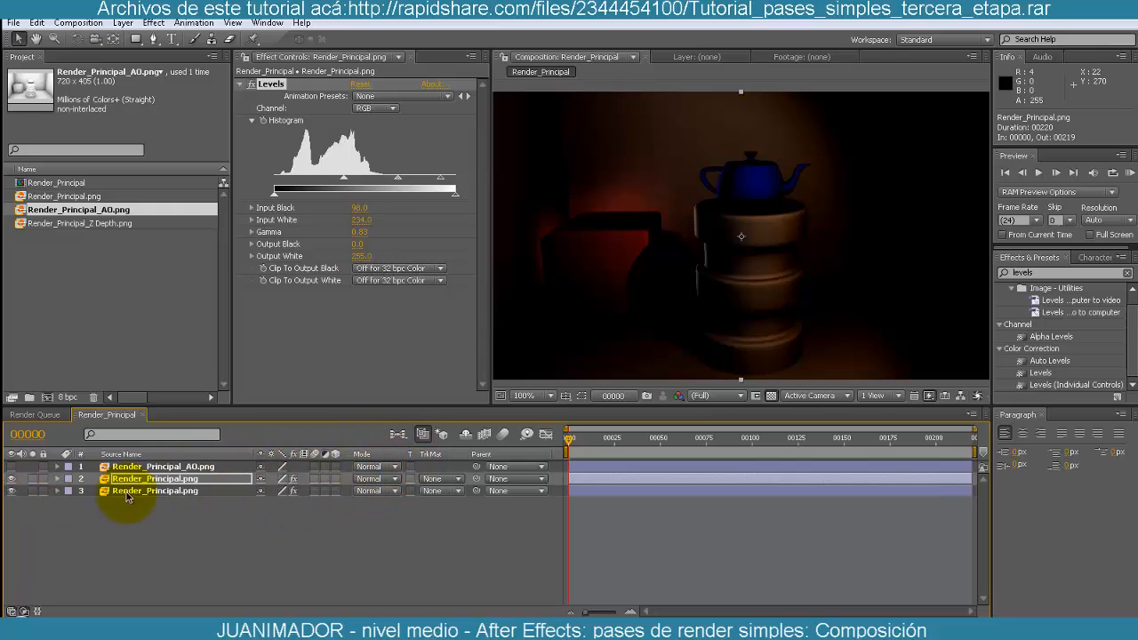
- Set the duplicate render layer's blending mode to Add and compare the image with the layer hidden and shown
left_click(370, 480)
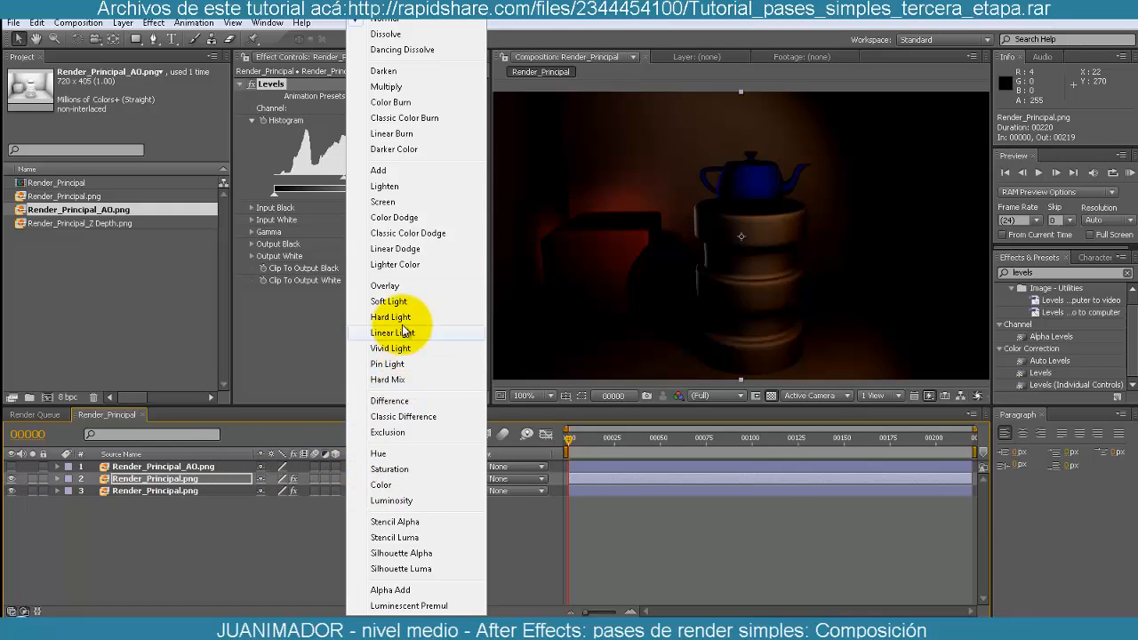
left_click(395, 171)
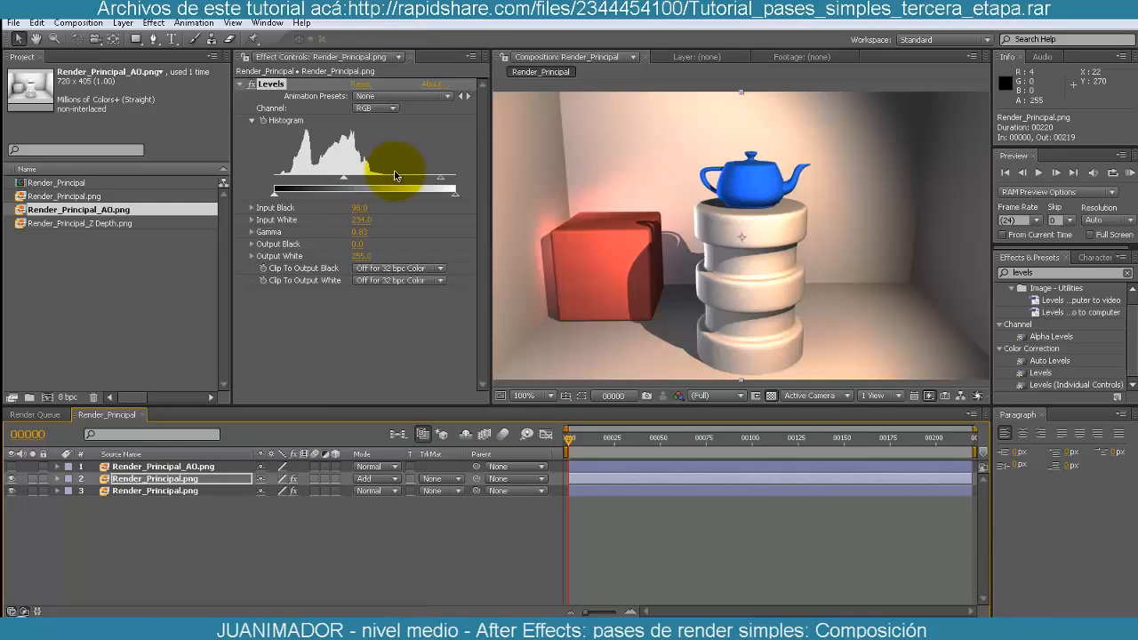
left_click(11, 479)
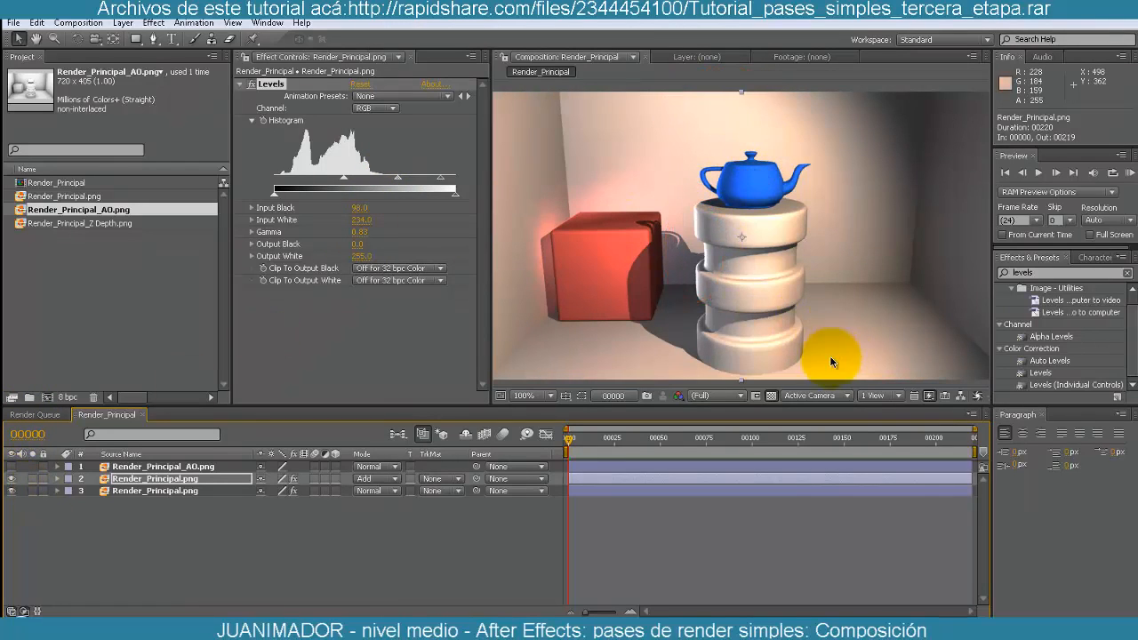
- Set the opacity of the duplicate Render_Principal.png layer to 50% and collapse its properties
left_click(181, 479)
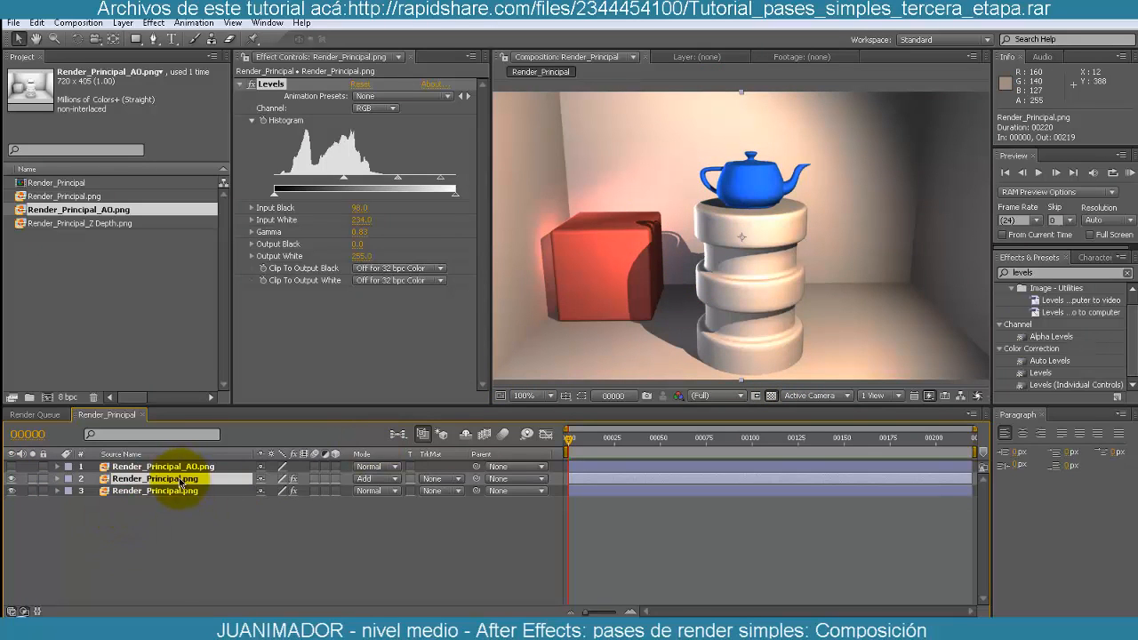
left_click(57, 479)
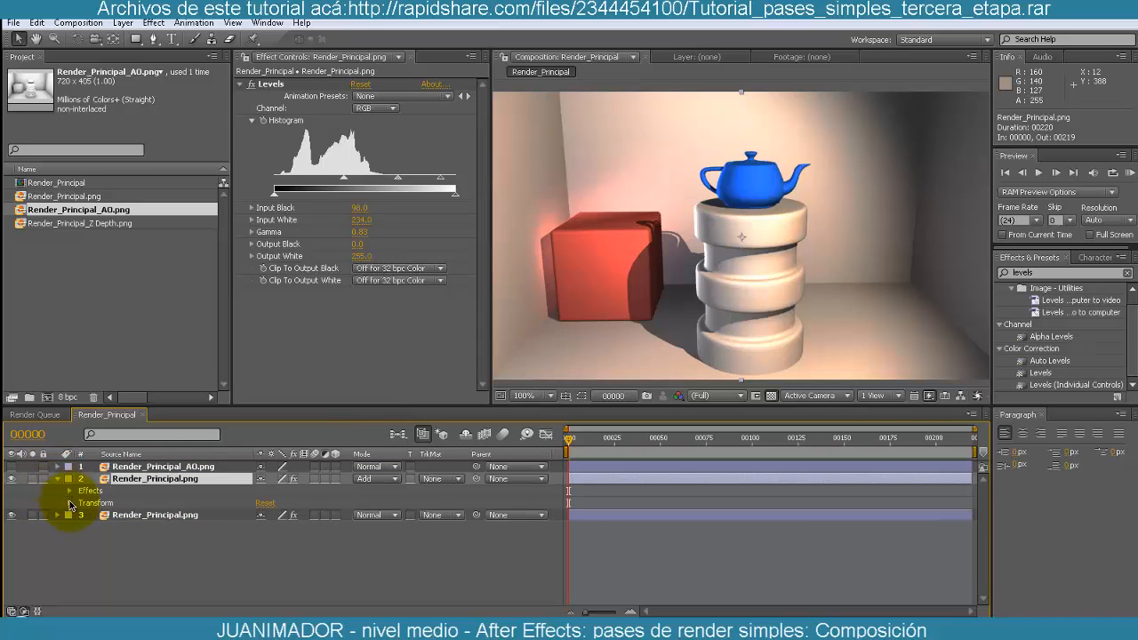
left_click(71, 504)
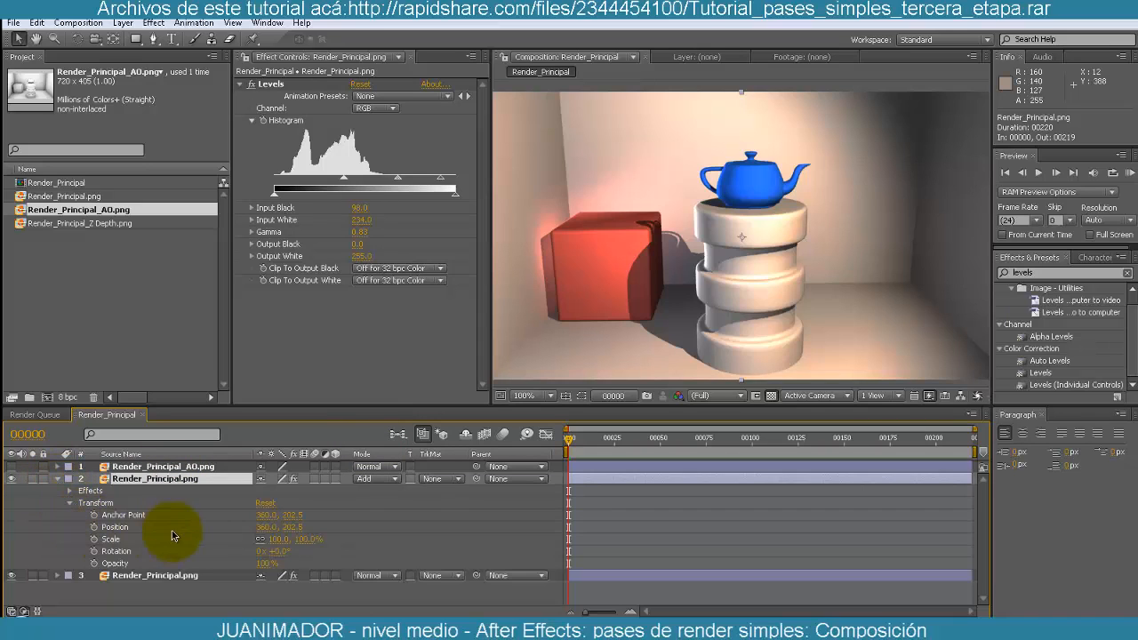
left_click(267, 564)
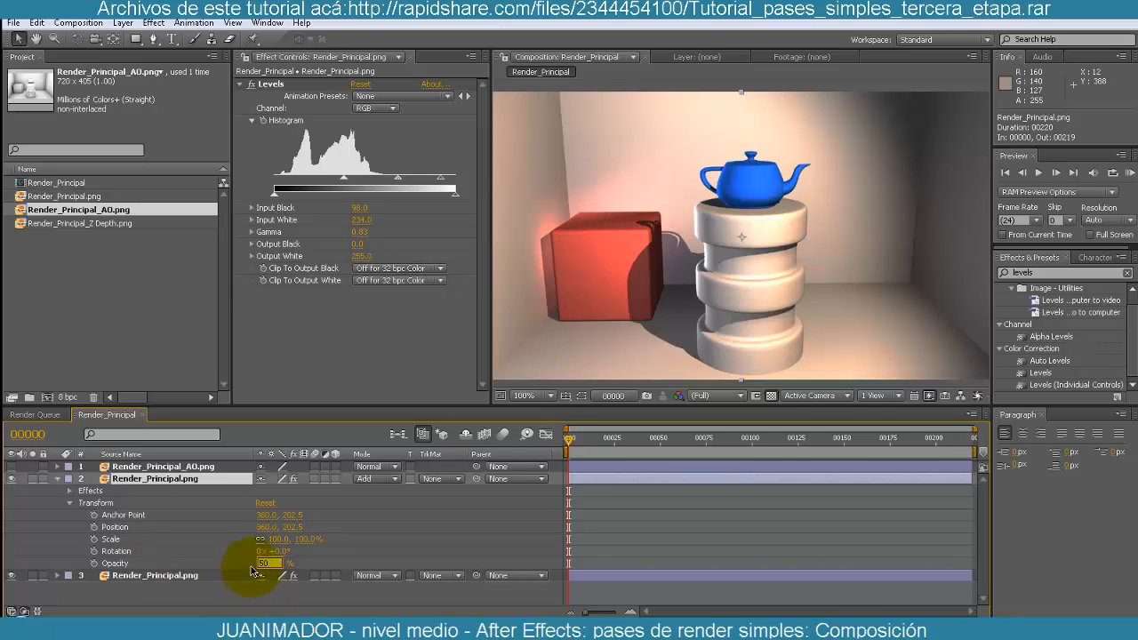
type("50")
key("Return")
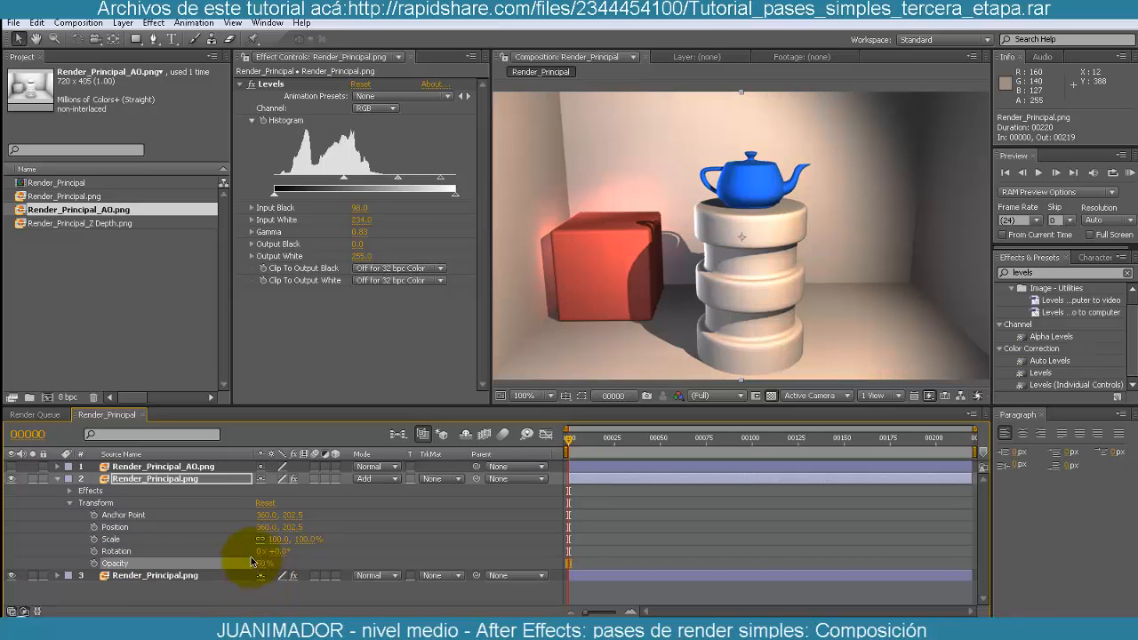
left_click(58, 481)
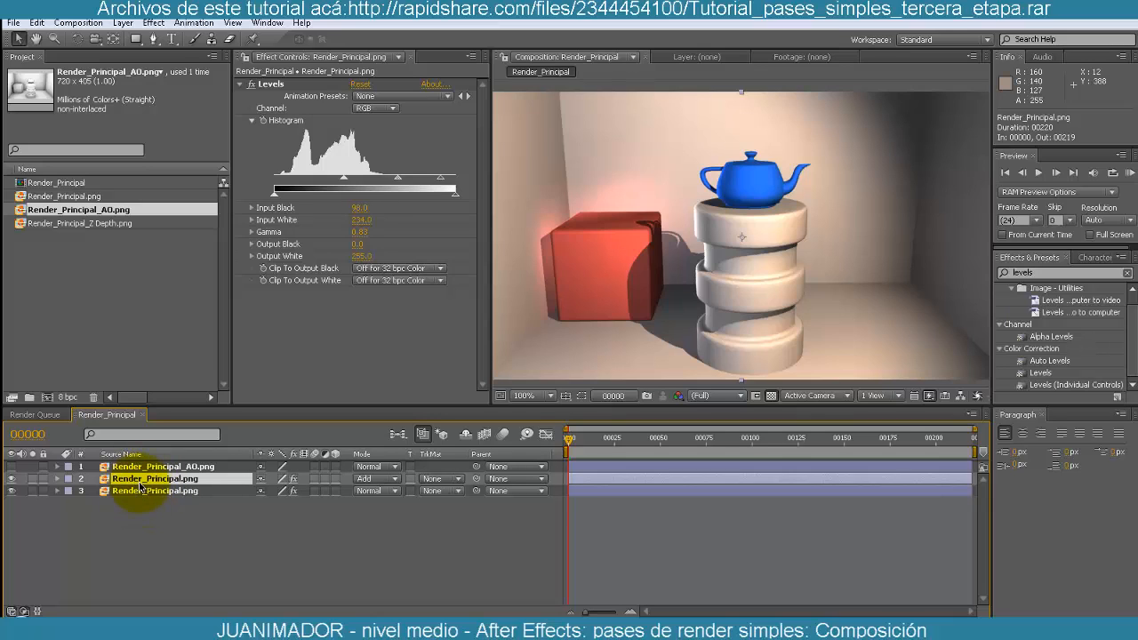
- Reveal the duplicate layer's Opacity, Scale and effects individually in the timeline, and collapse the layer
key("t")
key("t")
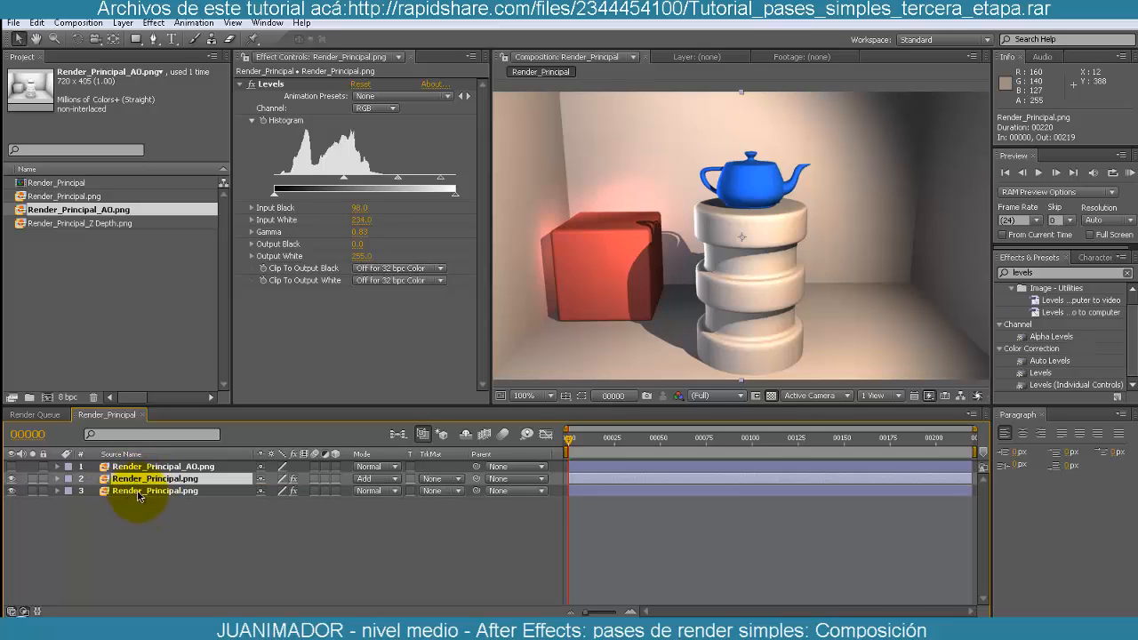
left_click(143, 491)
left_click(147, 480)
key("t")
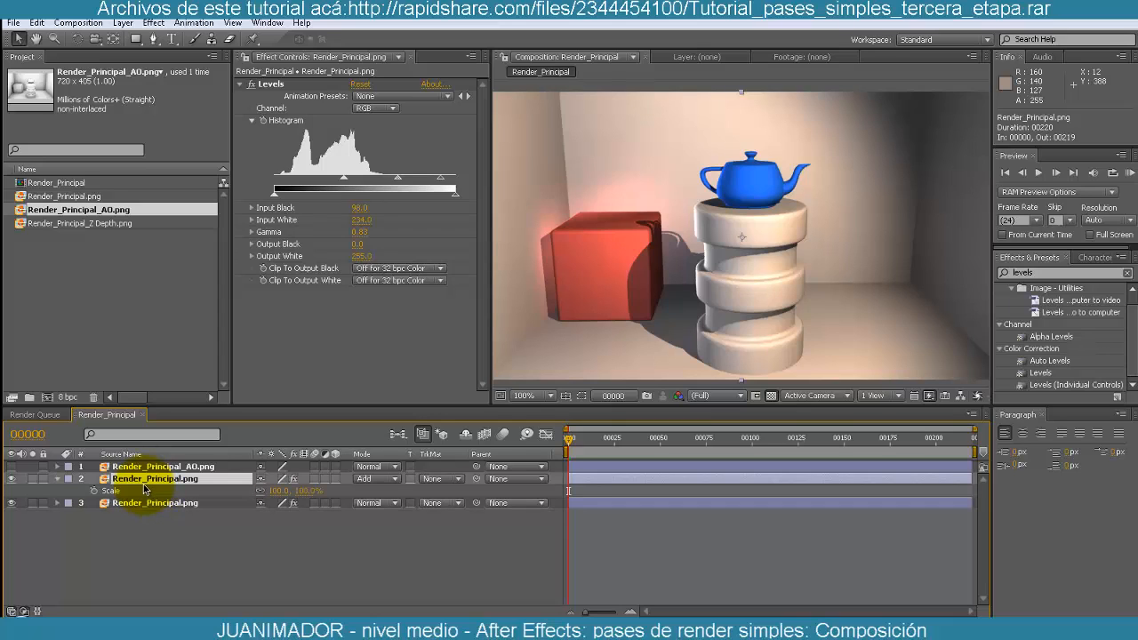
key("s")
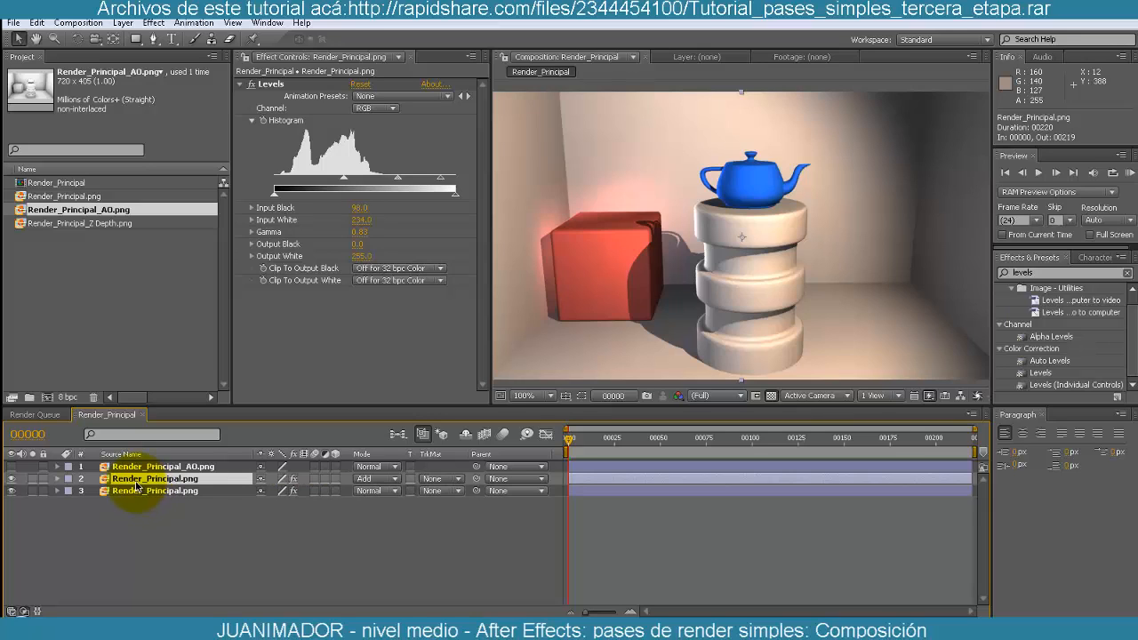
key("t")
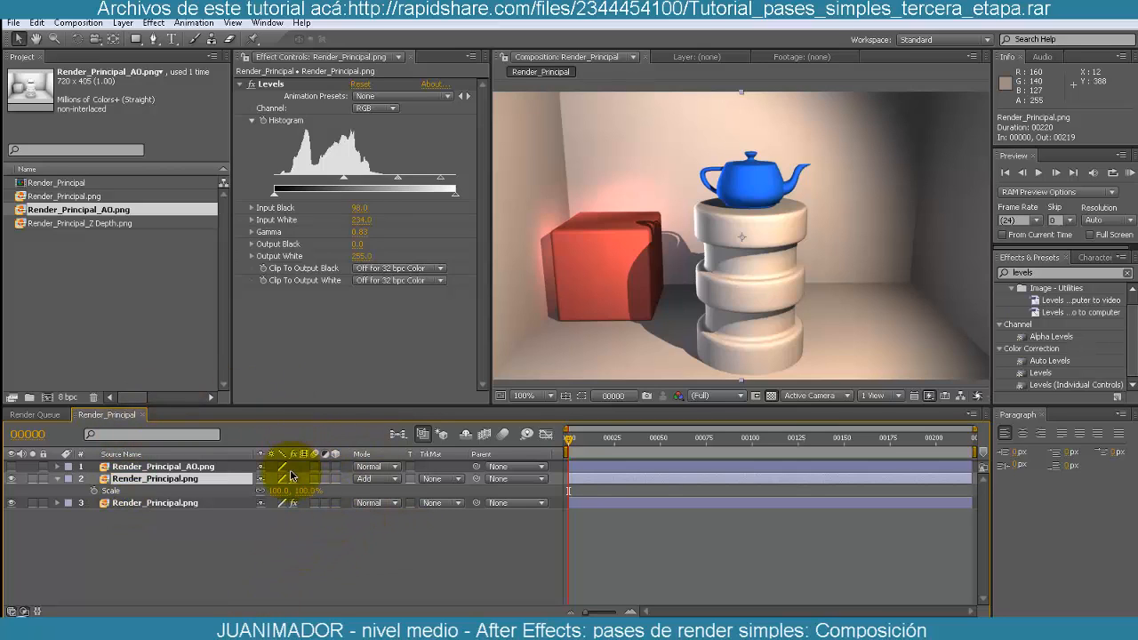
key("e")
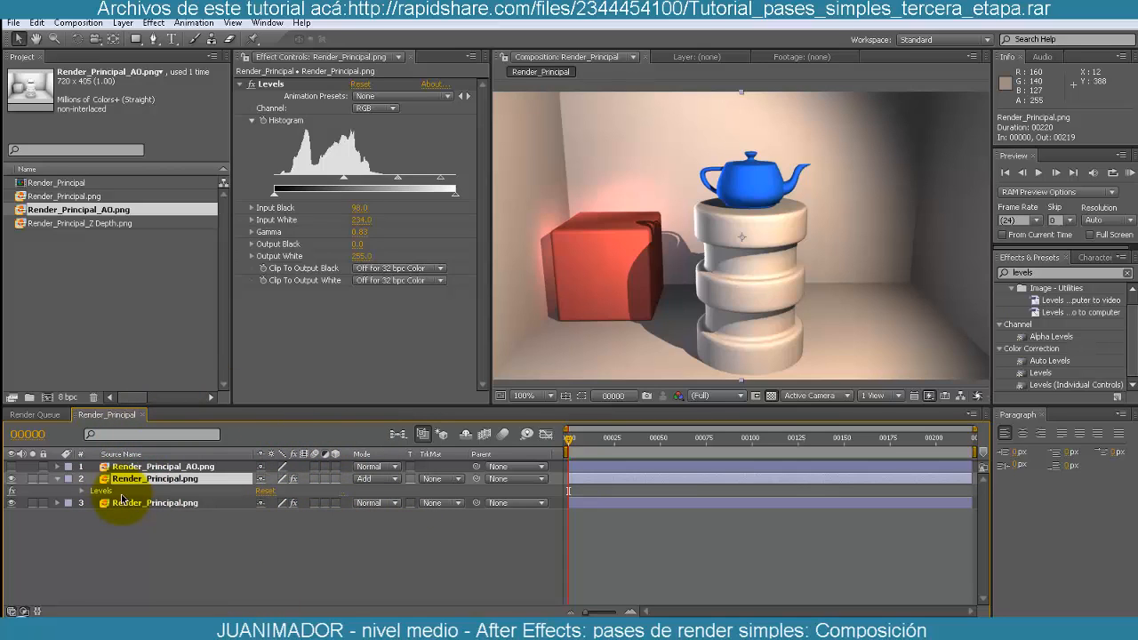
left_click(59, 478)
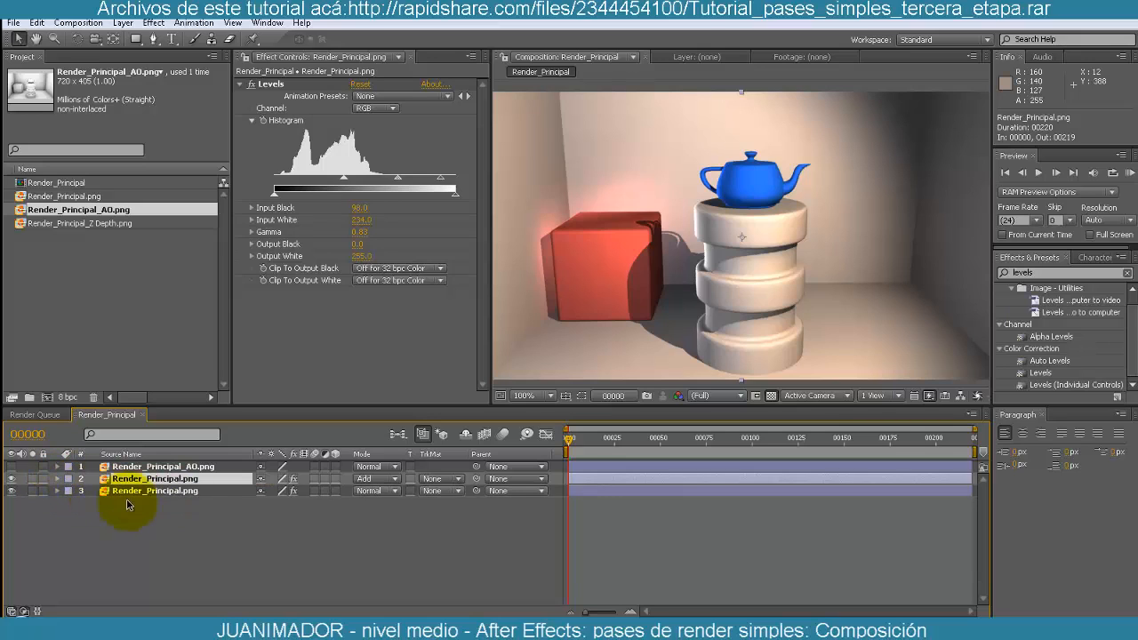
- Compare the composite with the duplicate render layer hidden and shown
left_click(13, 481)
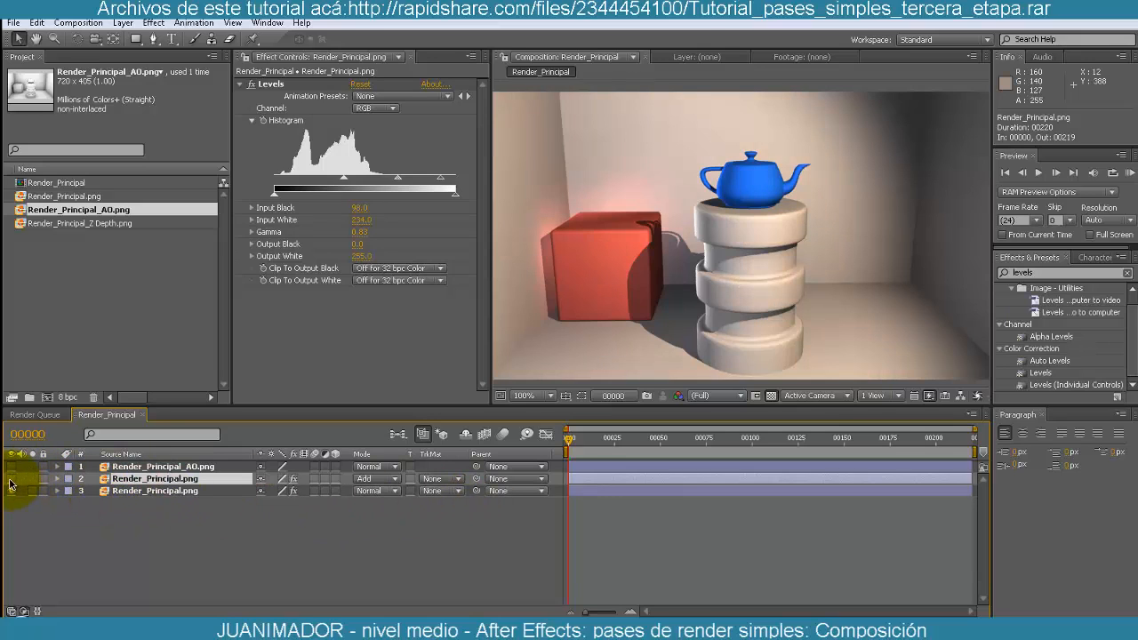
left_click(12, 481)
left_click(12, 481)
left_click(12, 481)
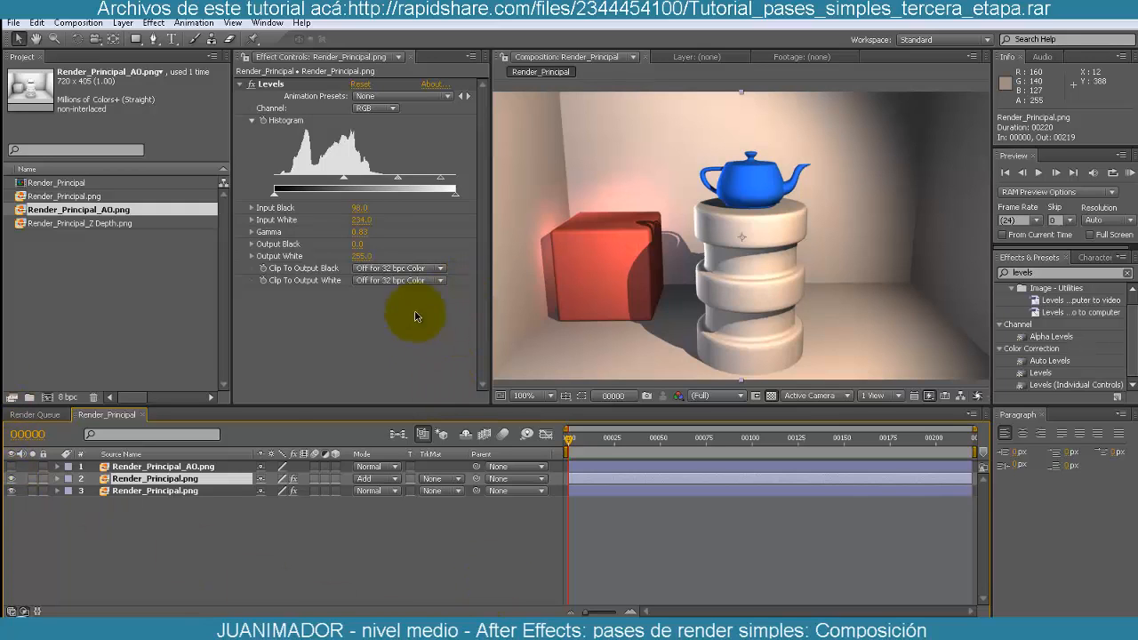
- Set the duplicate render layer's blending mode to Normal and its opacity to 100%
left_click(370, 481)
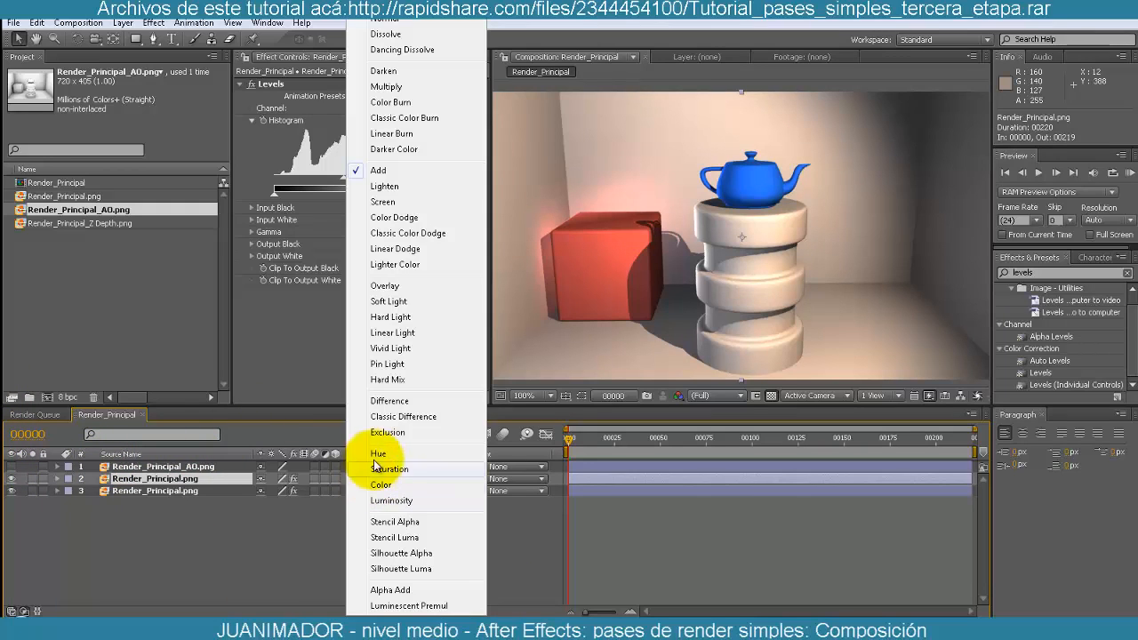
left_click(414, 35)
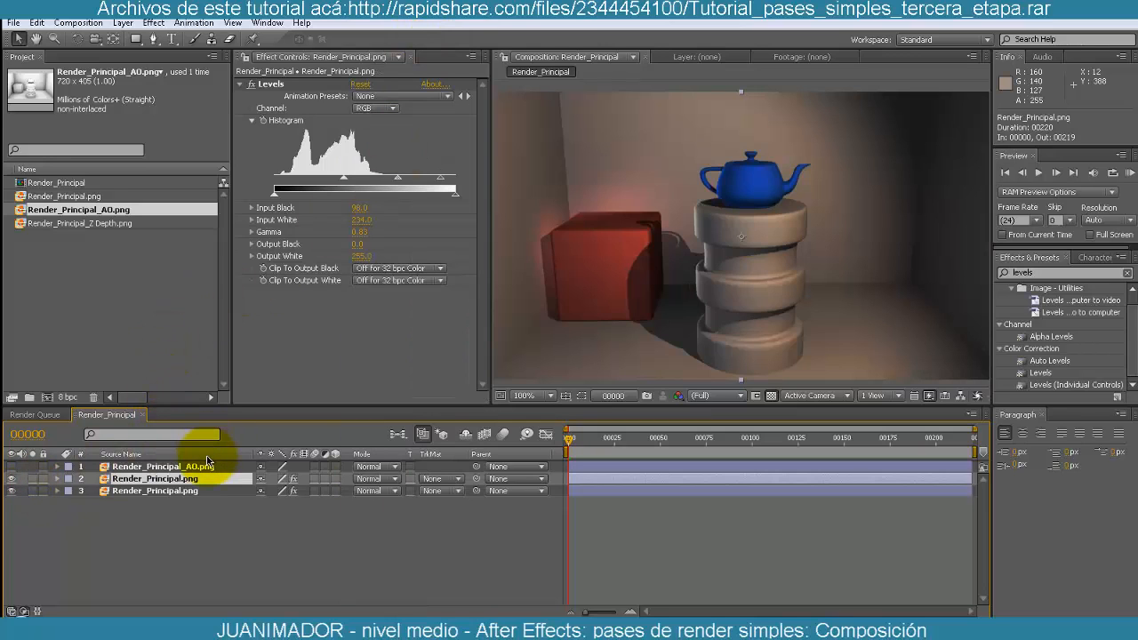
key("t")
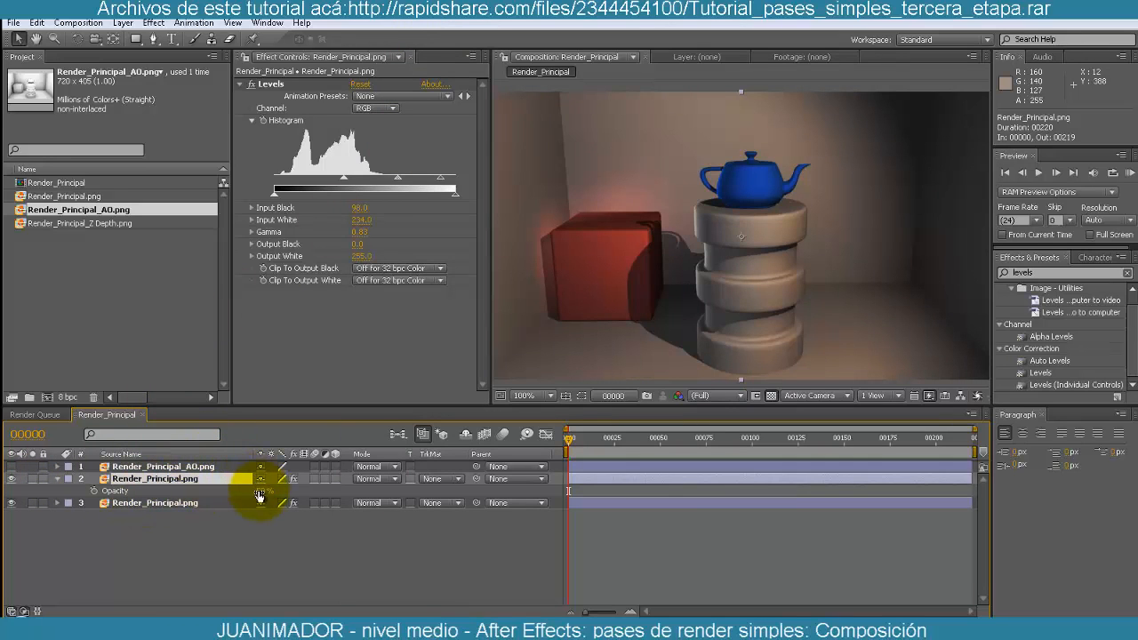
left_click_drag(262, 491, 335, 501)
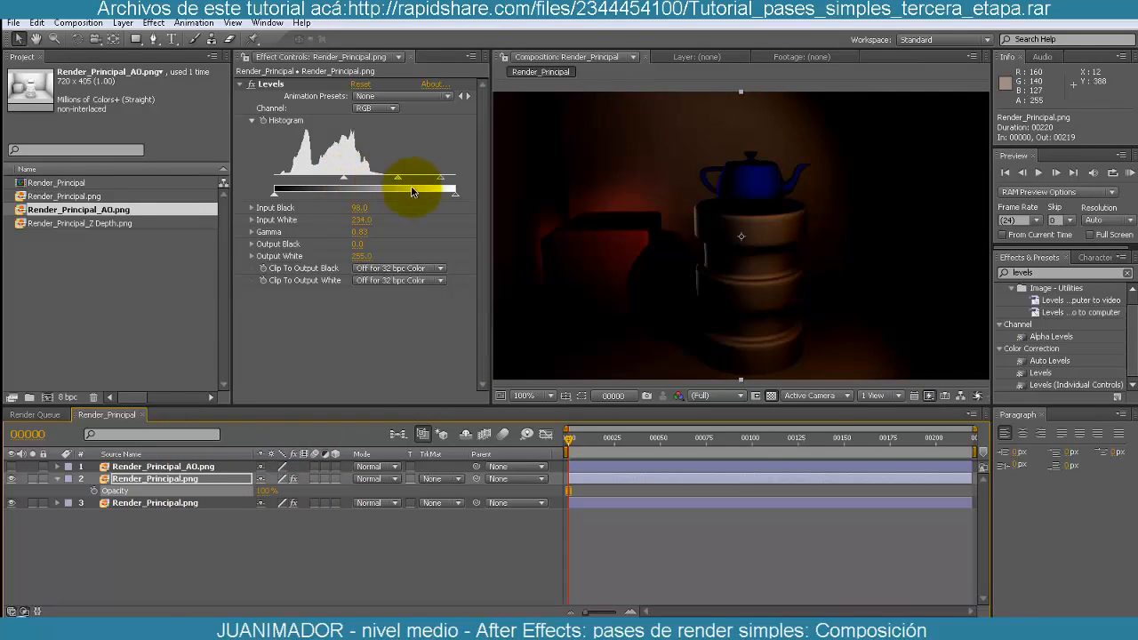
- Adjust the duplicate layer's Levels to an input black of 116, an input white of 193 and a gamma of 0.93
left_click_drag(439, 181, 388, 184)
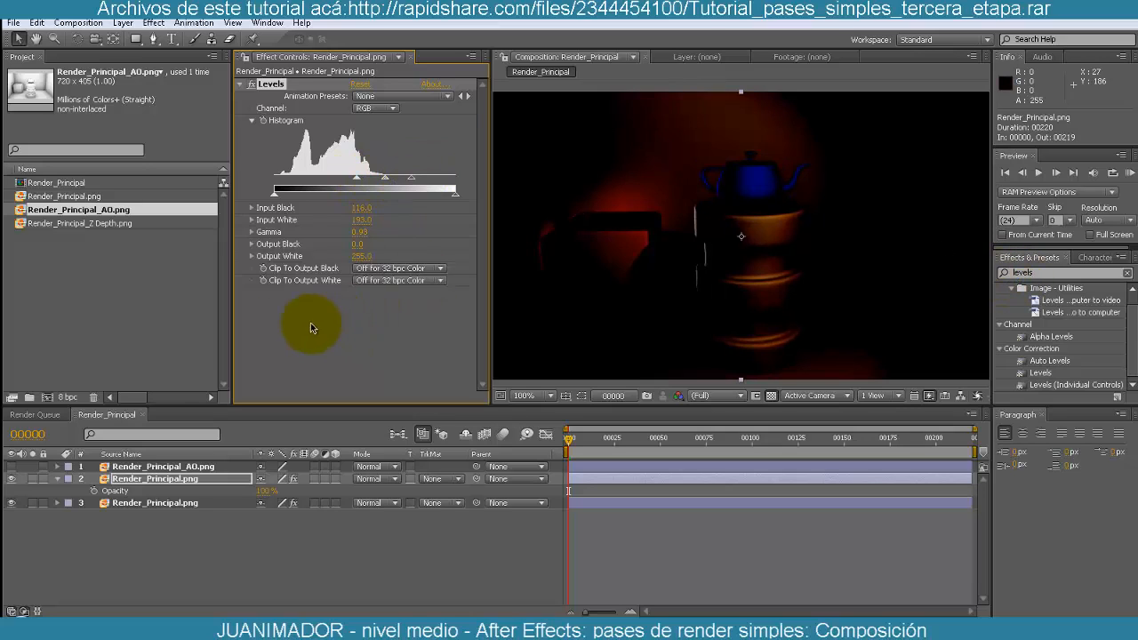
- Rename the duplicate render layer as Render_Principal Brillos
left_click(174, 480)
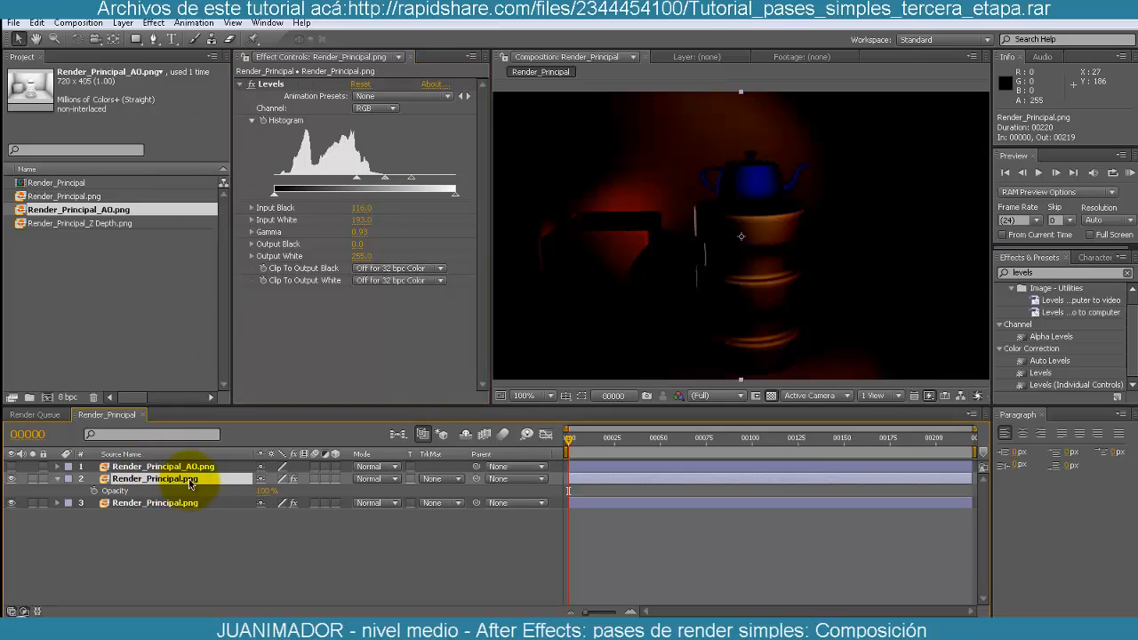
key("Return")
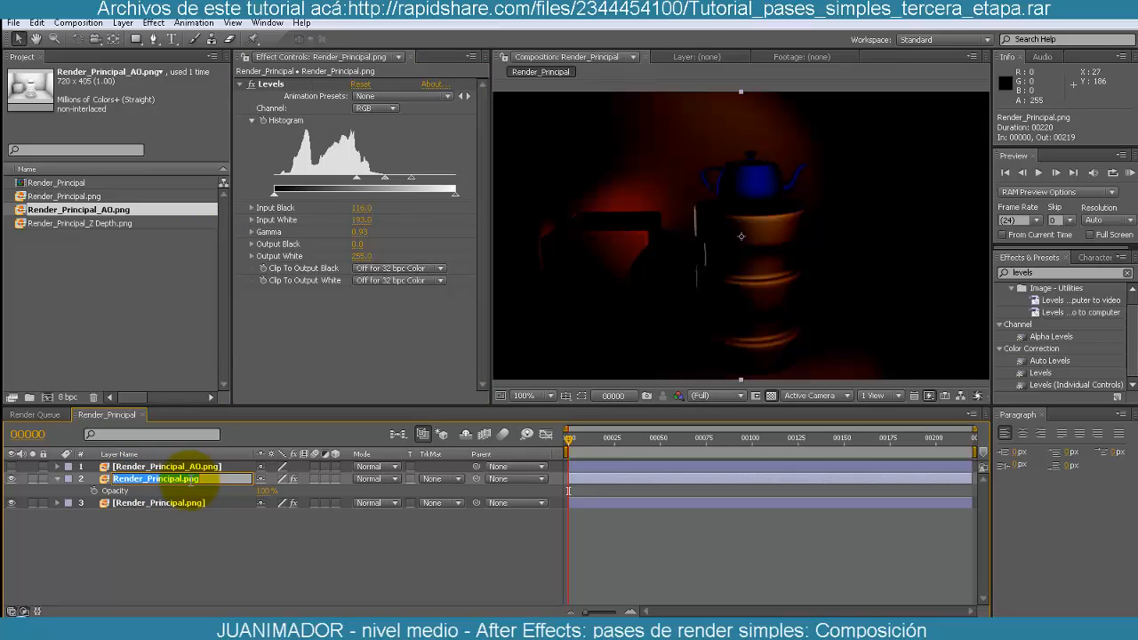
left_click(191, 481)
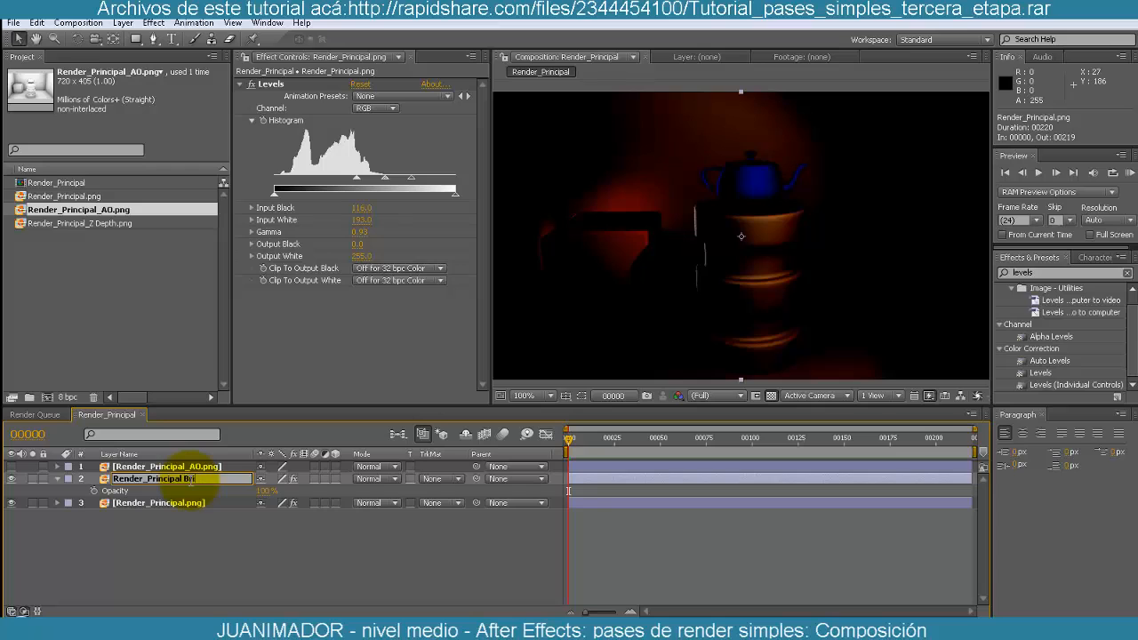
key("Return")
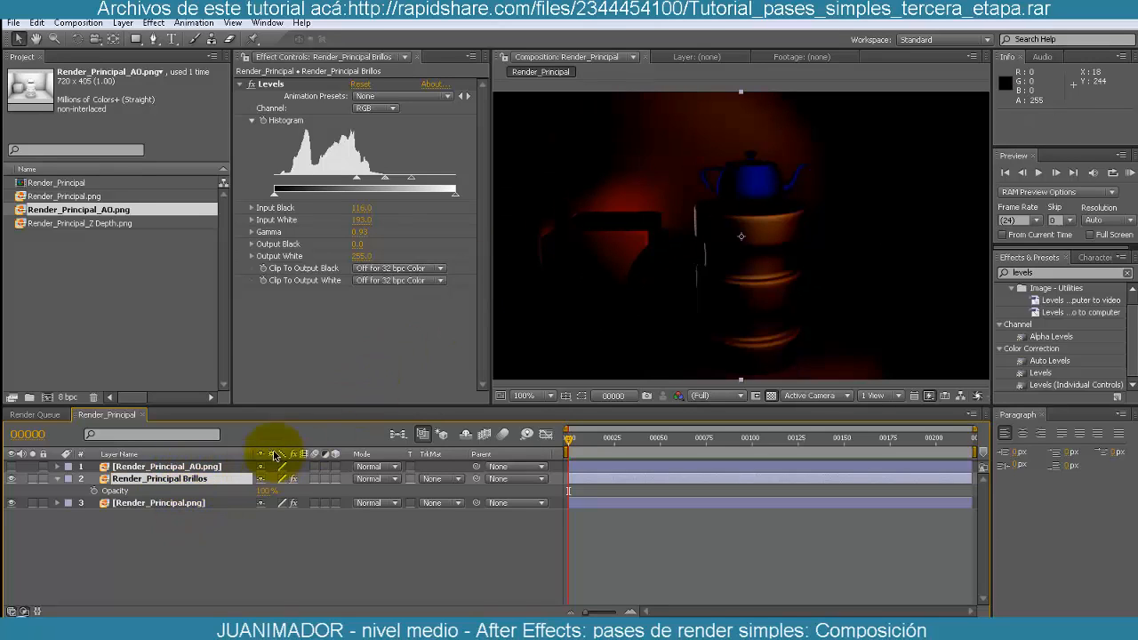
- Start saving the project, and create and open a new folder named COMPO inside Tutoriales
key("ctrl+s")
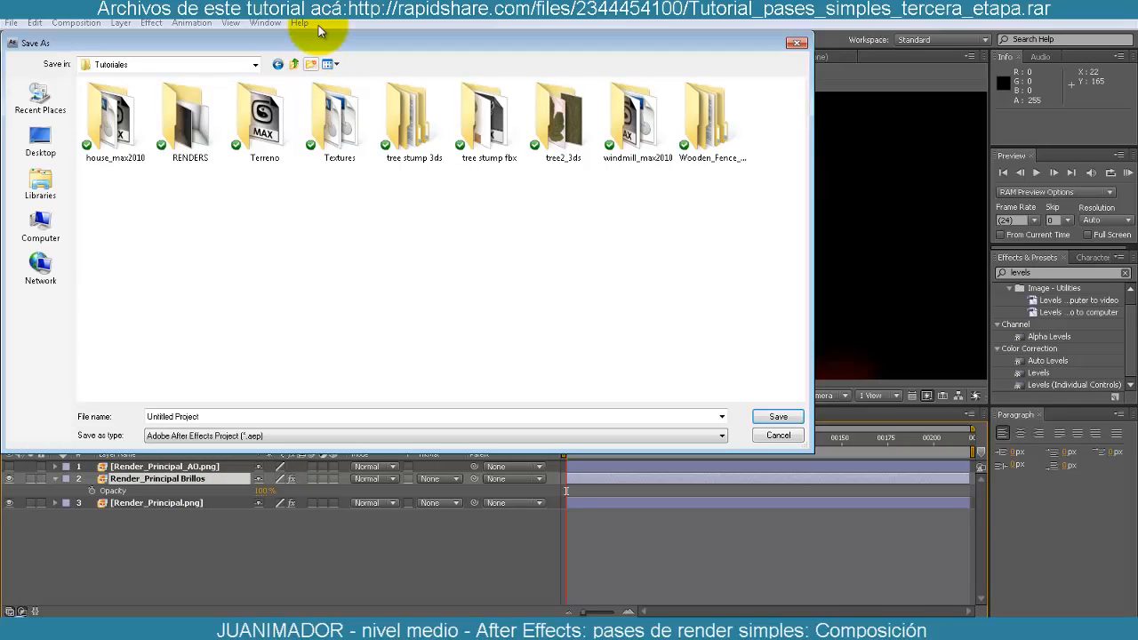
key("ctrl+shift+n")
type("FT")
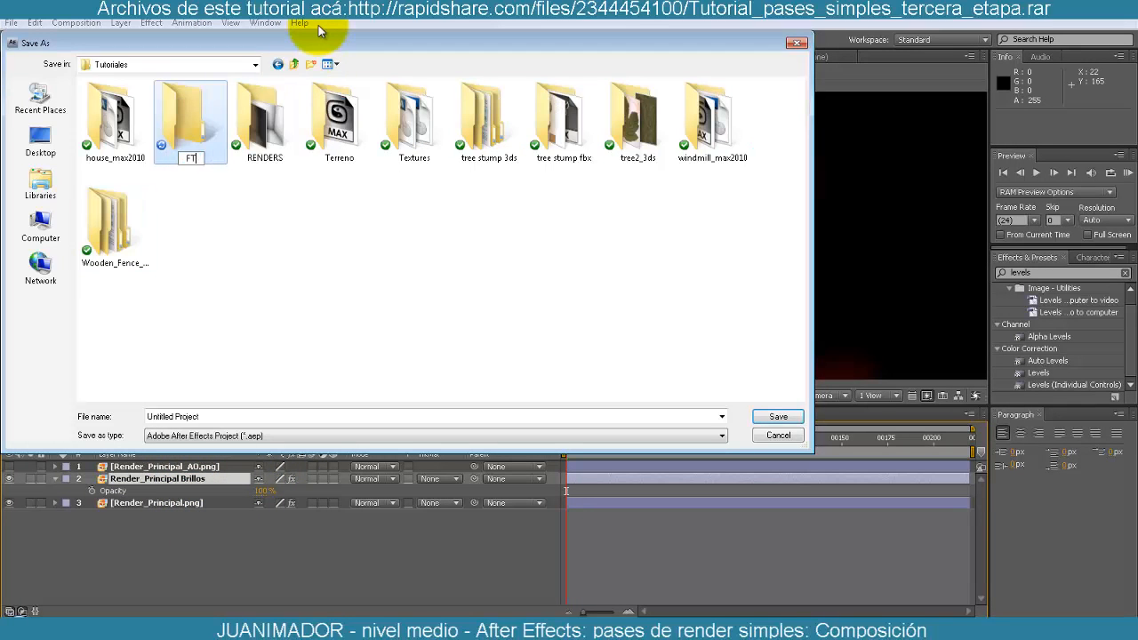
key("BackSpace")
key("BackSpace")
type("COMPO")
key("Return")
key("Return")
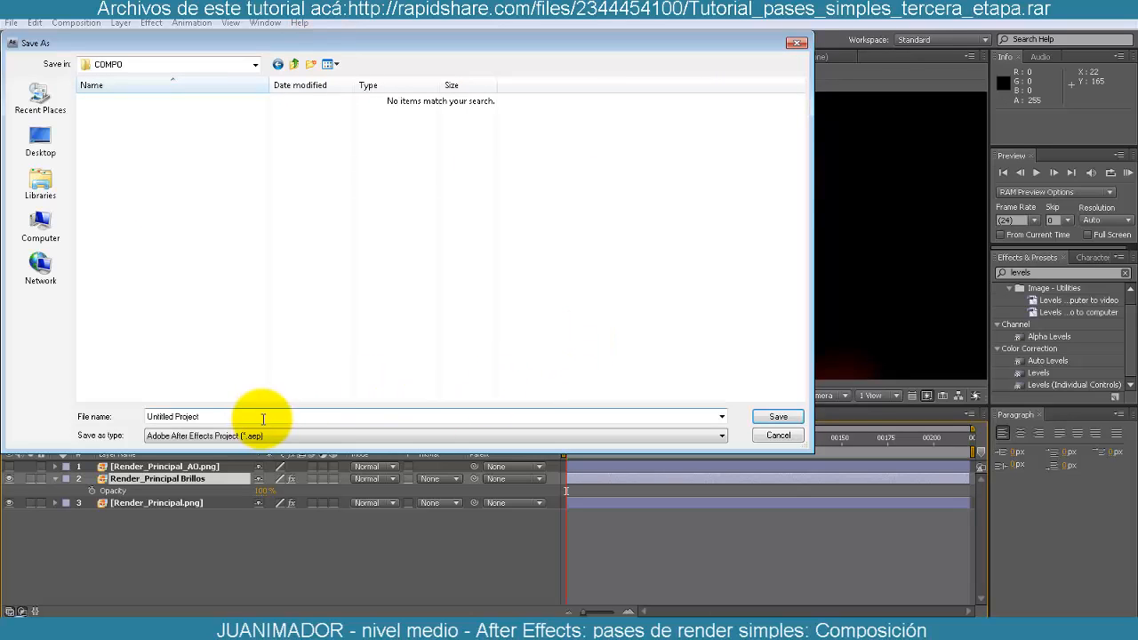
- Name the project file "Pases de render" and save it in the COMPO folder
left_click_drag(273, 415, 102, 425)
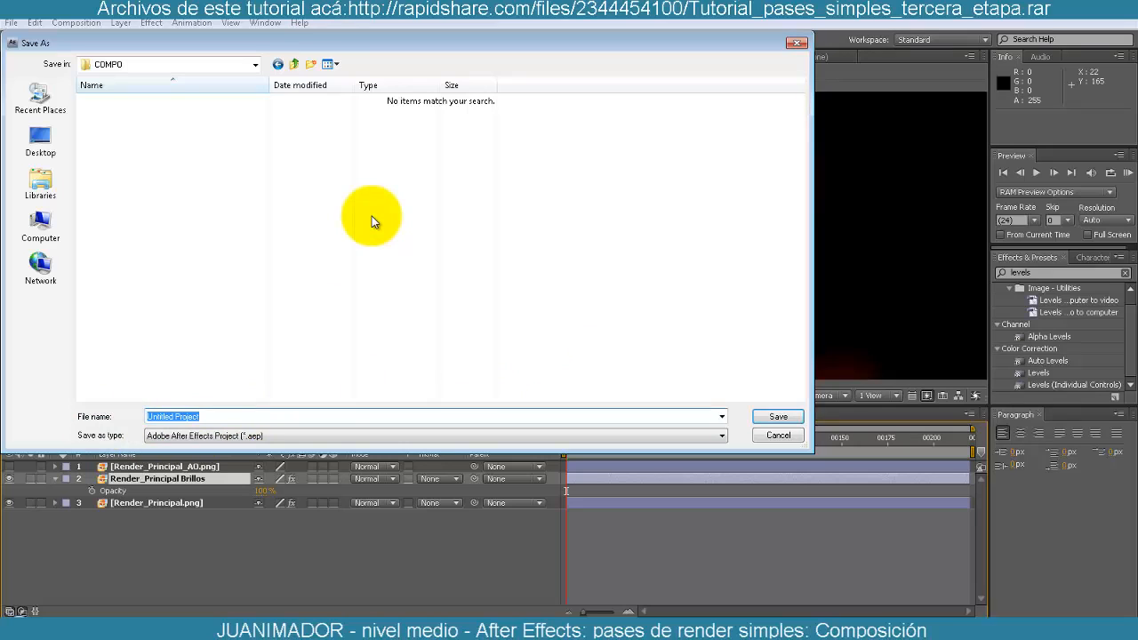
type("Pases de render")
key("Return")
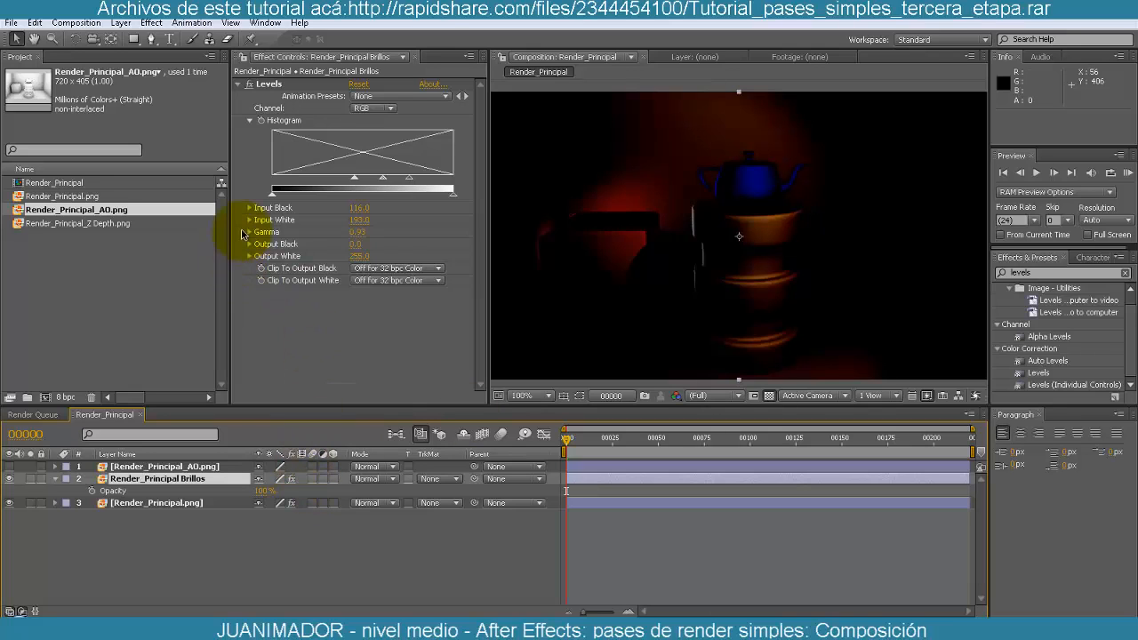
- Apply a Fast Blur effect to the Render_Principal Brillos layer with a blurriness of 10 and Repeat Edge Pixels enabled
left_click(150, 23)
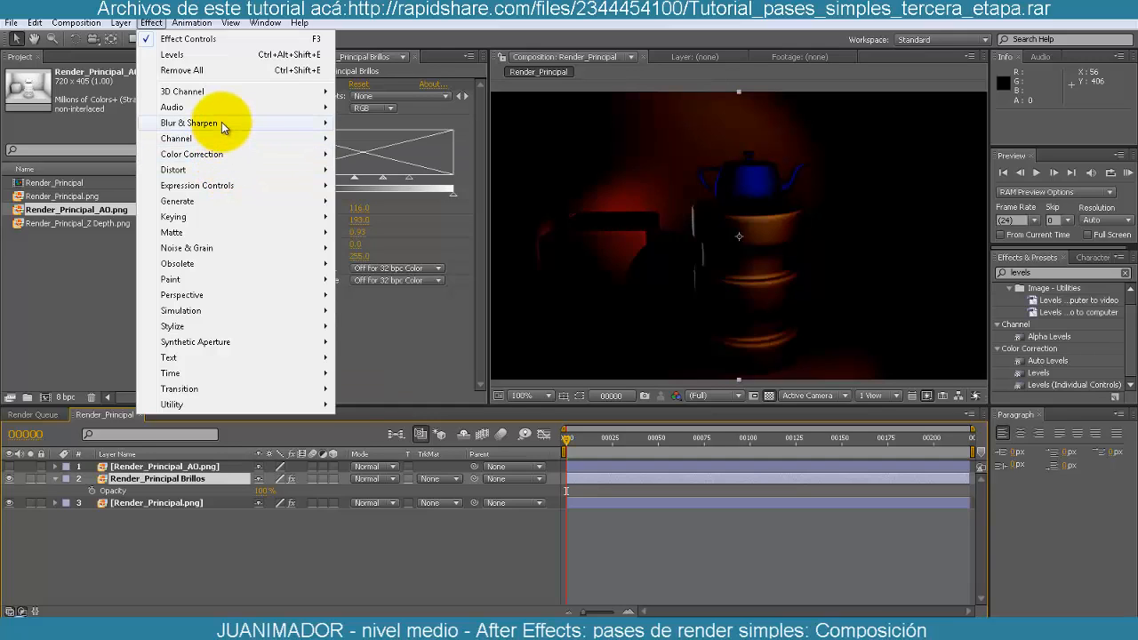
mouse_move(227, 123)
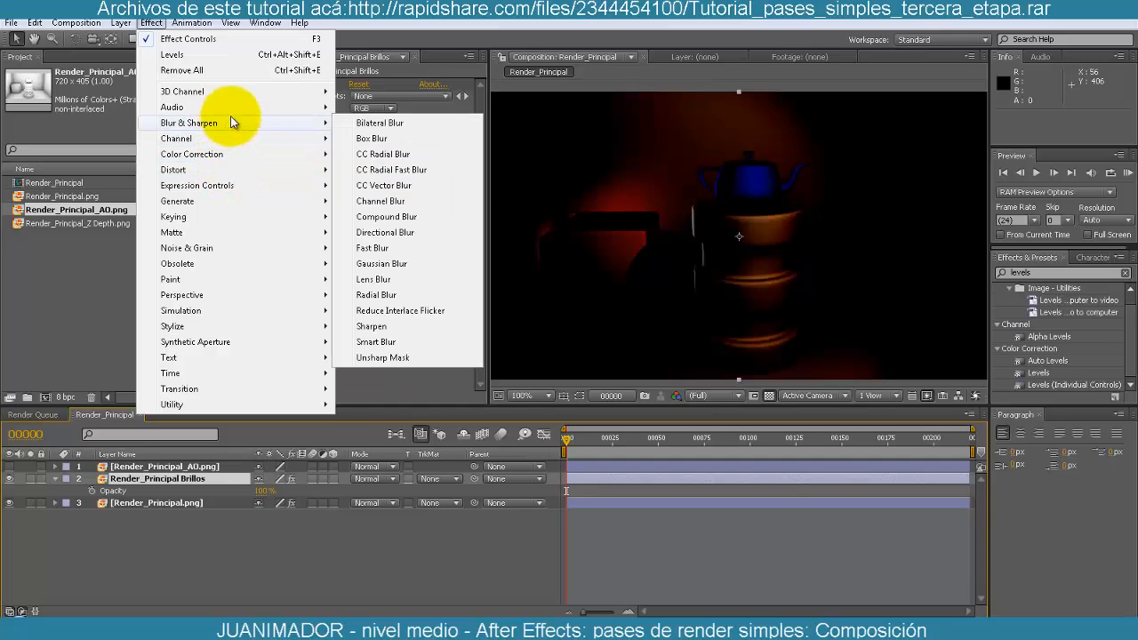
left_click(378, 248)
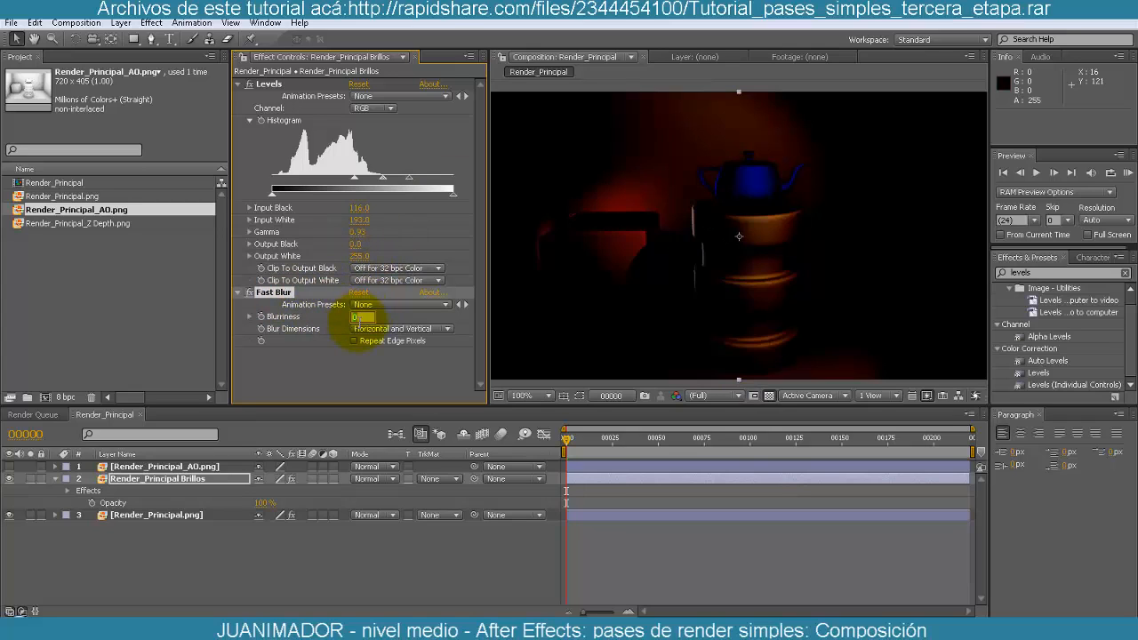
type("0")
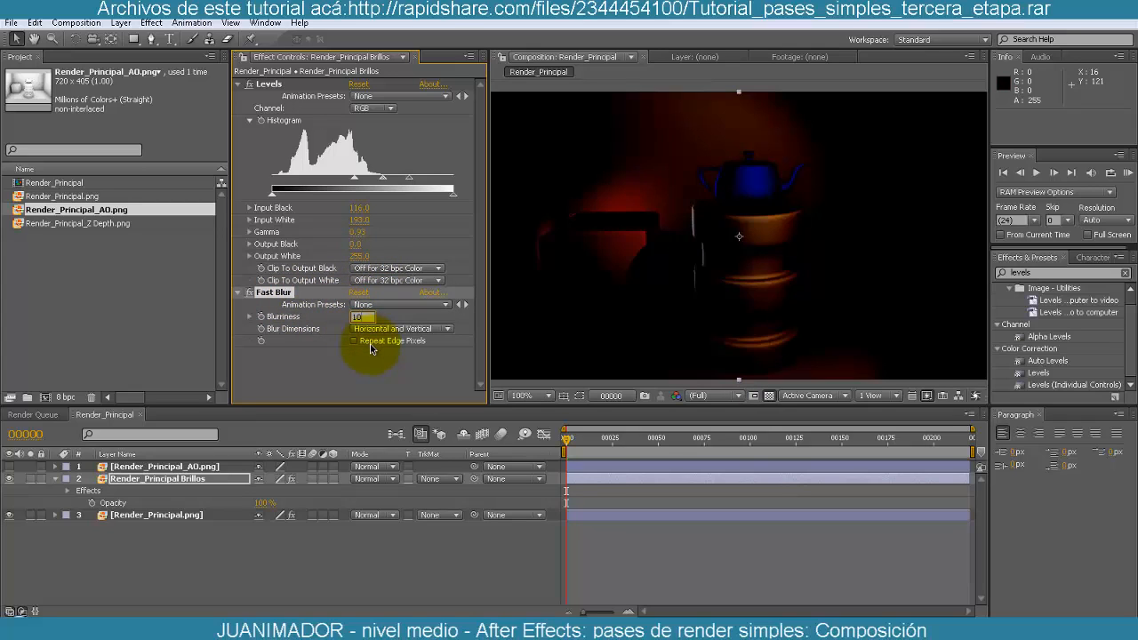
key("Return")
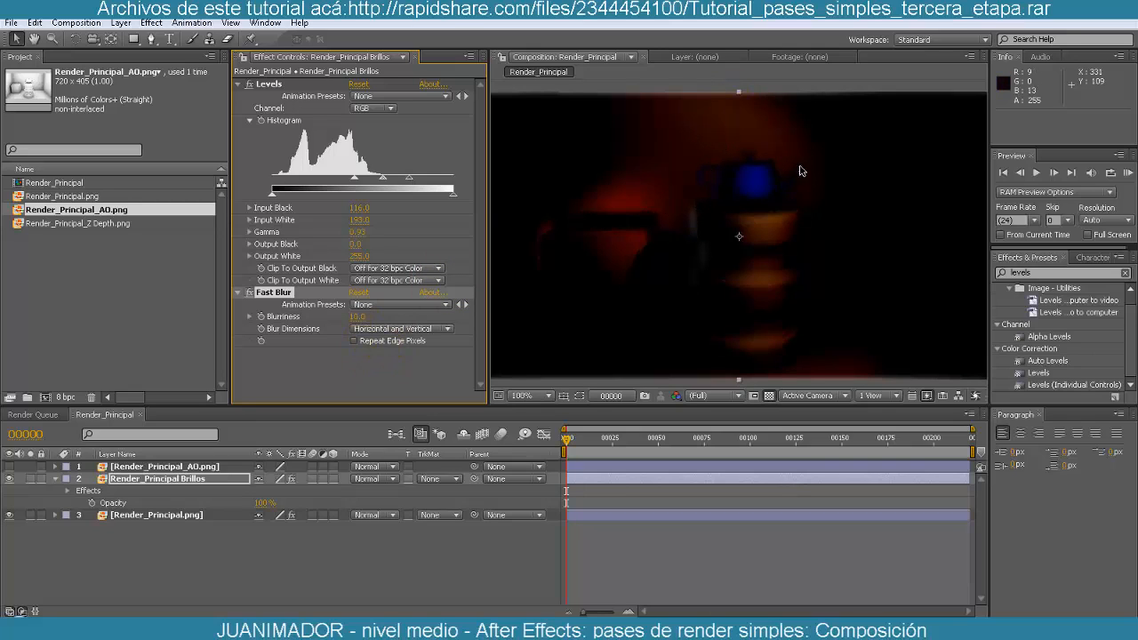
left_click(355, 342)
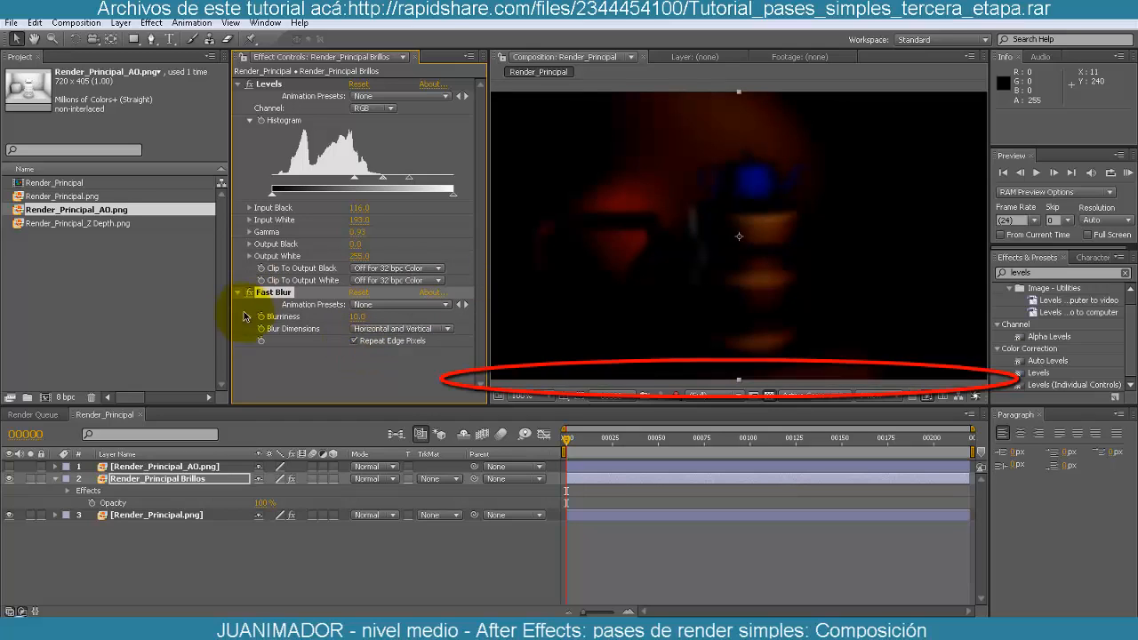
- Widen the composition view to fit the whole frame, and switch the Render_Principal Brillos layer's visibility off and on
left_click_drag(229, 327, 195, 326)
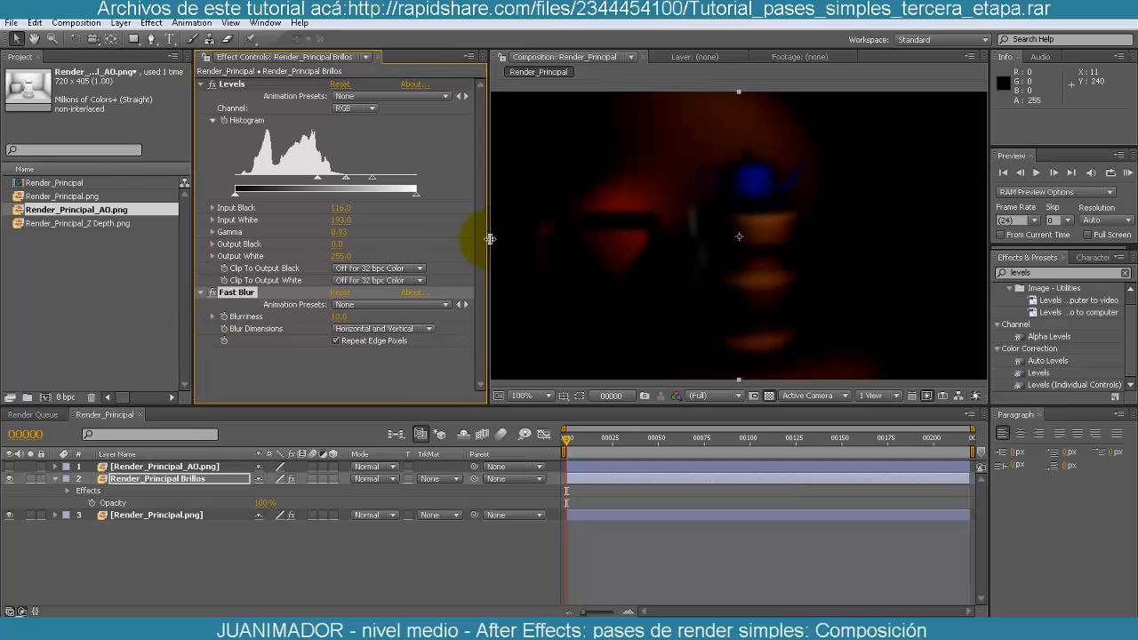
left_click_drag(490, 248, 442, 246)
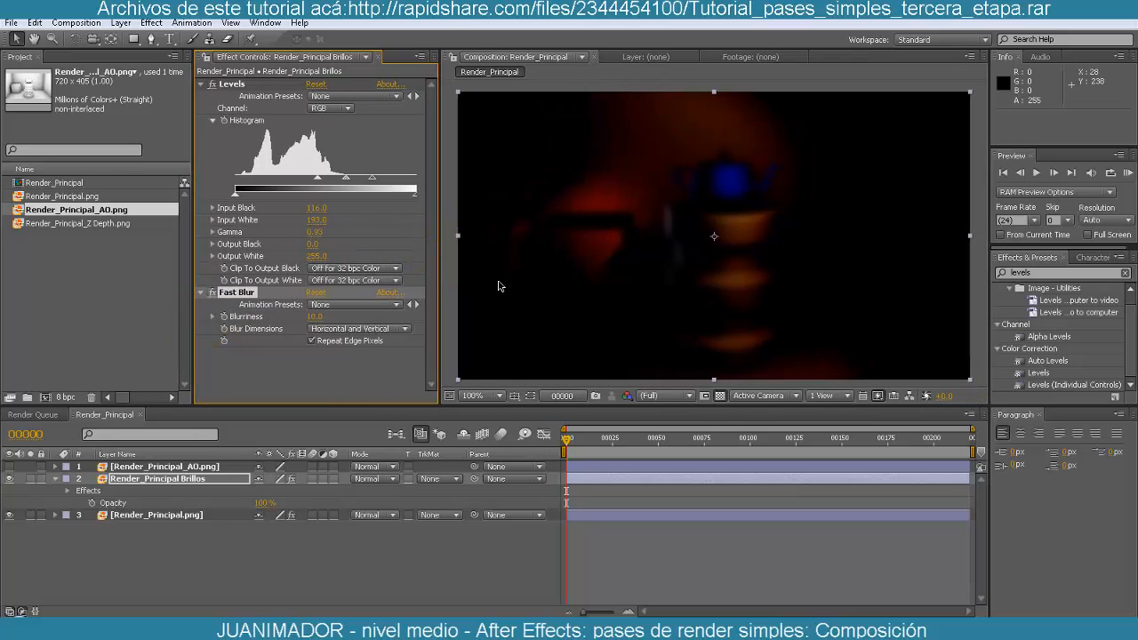
left_click(10, 480)
left_click(10, 479)
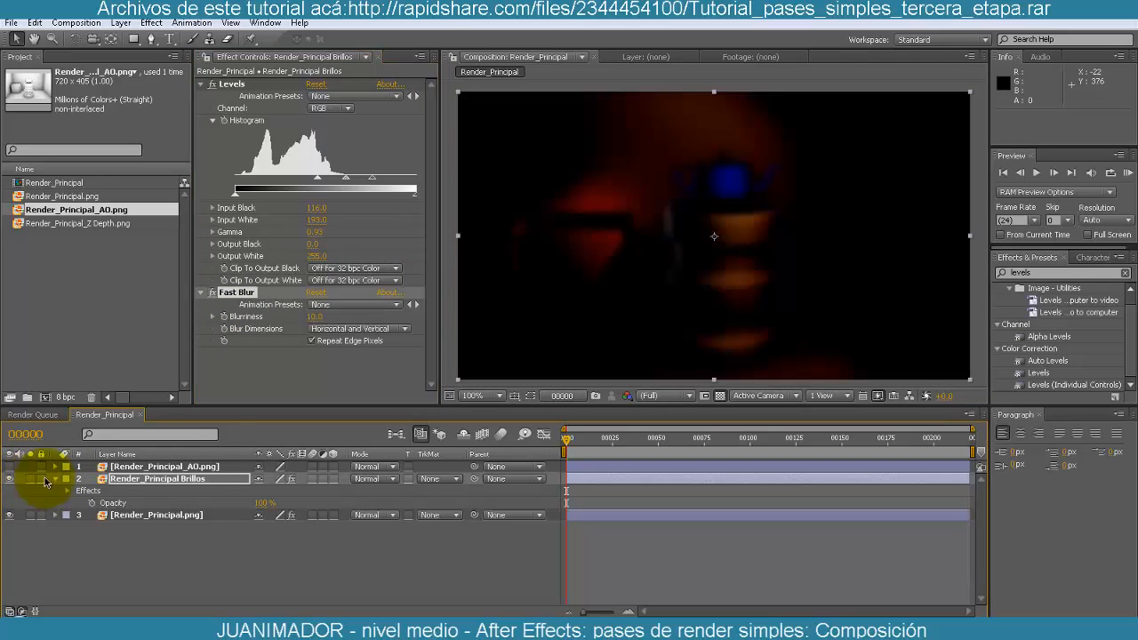
- Set the Render_Principal Brillos layer's blending mode to Add and compare the image with the layer hidden and shown
left_click(385, 480)
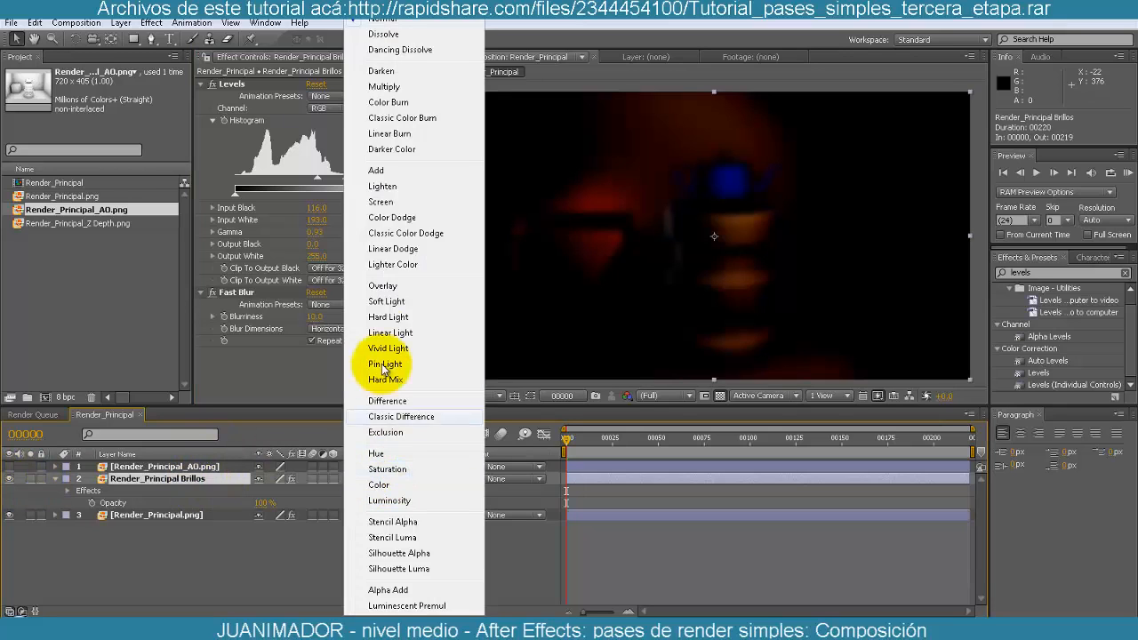
left_click(405, 171)
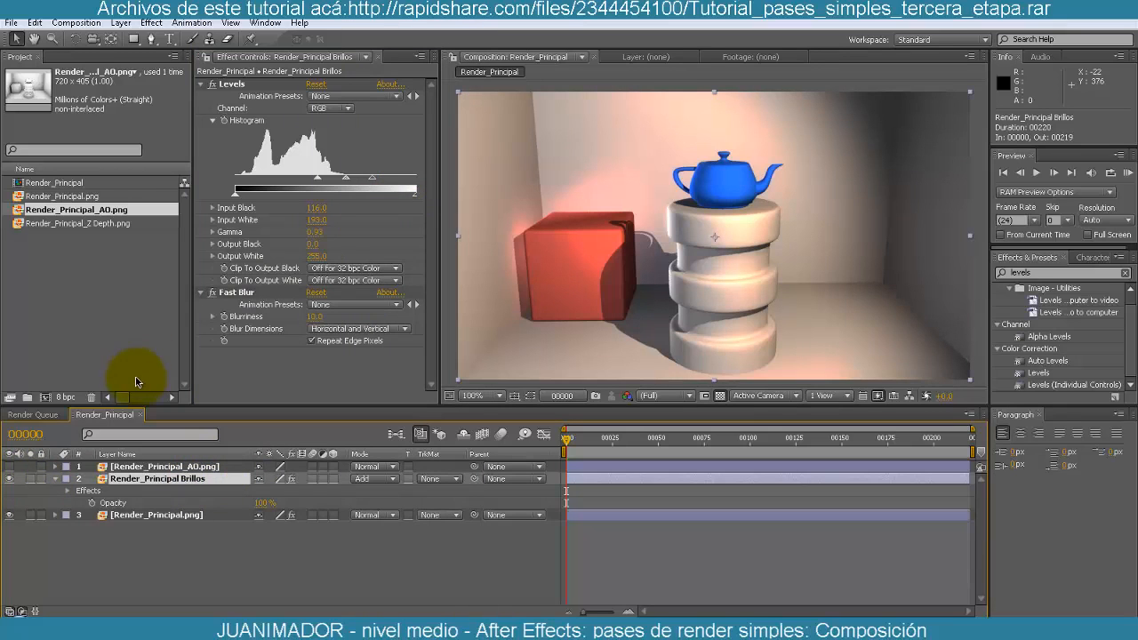
left_click(11, 480)
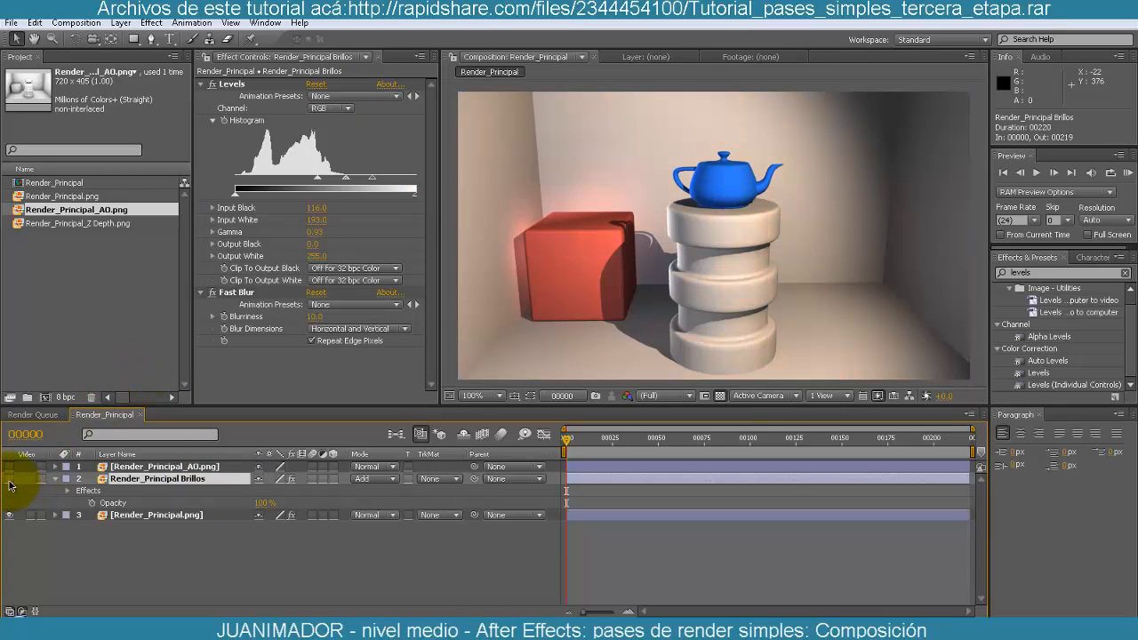
left_click(11, 481)
left_click(10, 480)
left_click(11, 480)
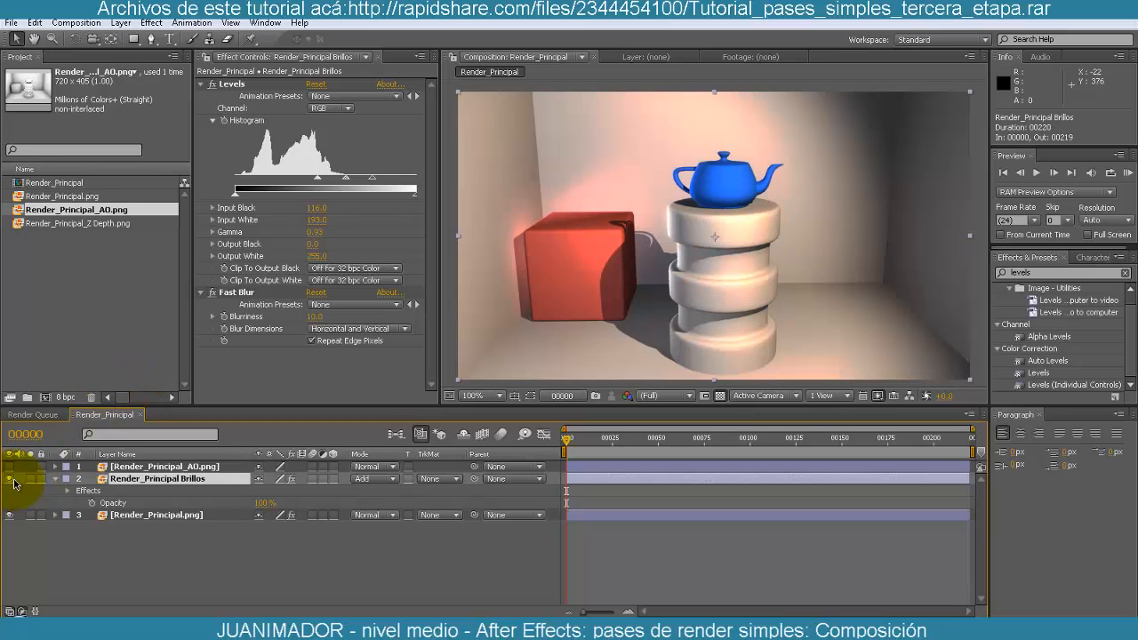
- Collapse the settings of the Levels and Fast Blur effects, and compare the composite with the Brillos layer hidden and shown
left_click(202, 84)
left_click(202, 96)
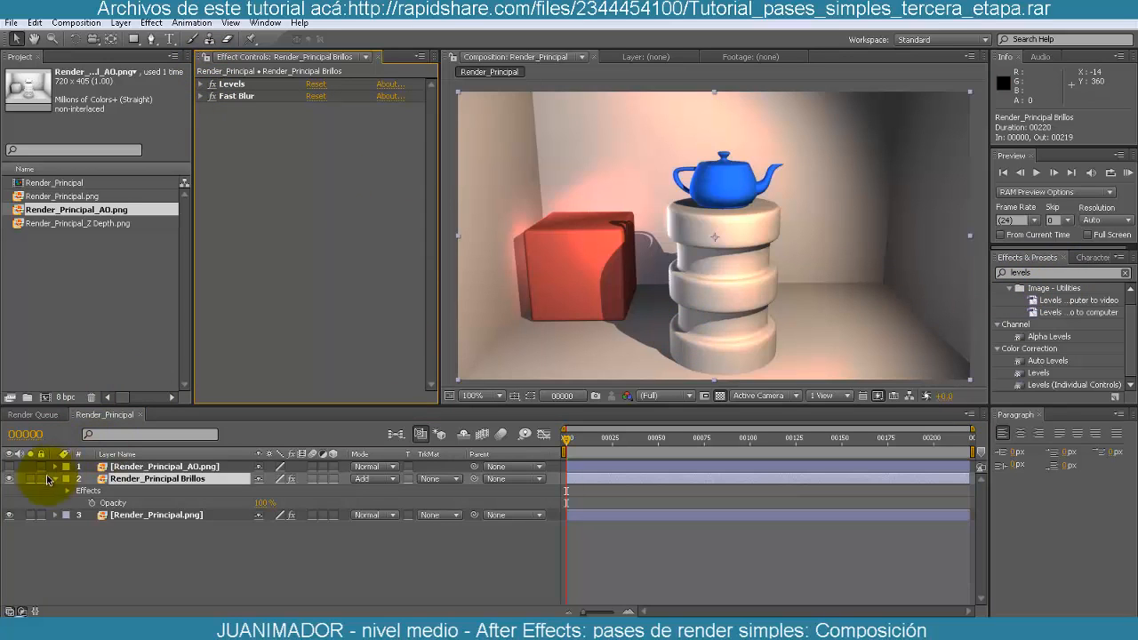
left_click(9, 479)
left_click(8, 479)
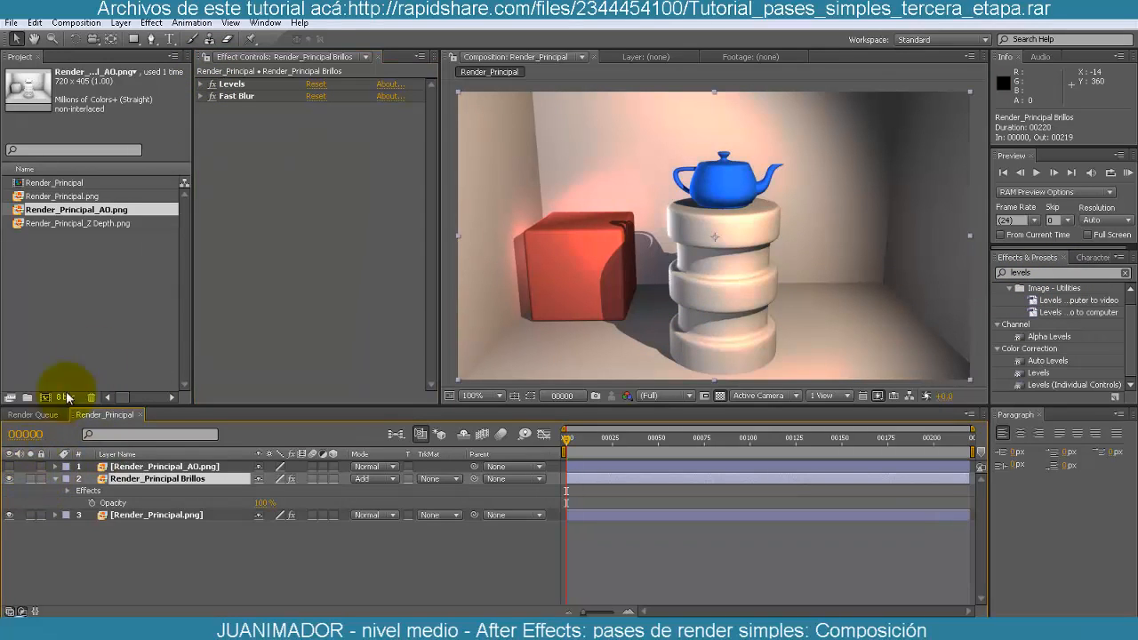
- Try a Fast Blur blurriness of 5 on the Brillos layer, and restore it to 10
left_click(202, 96)
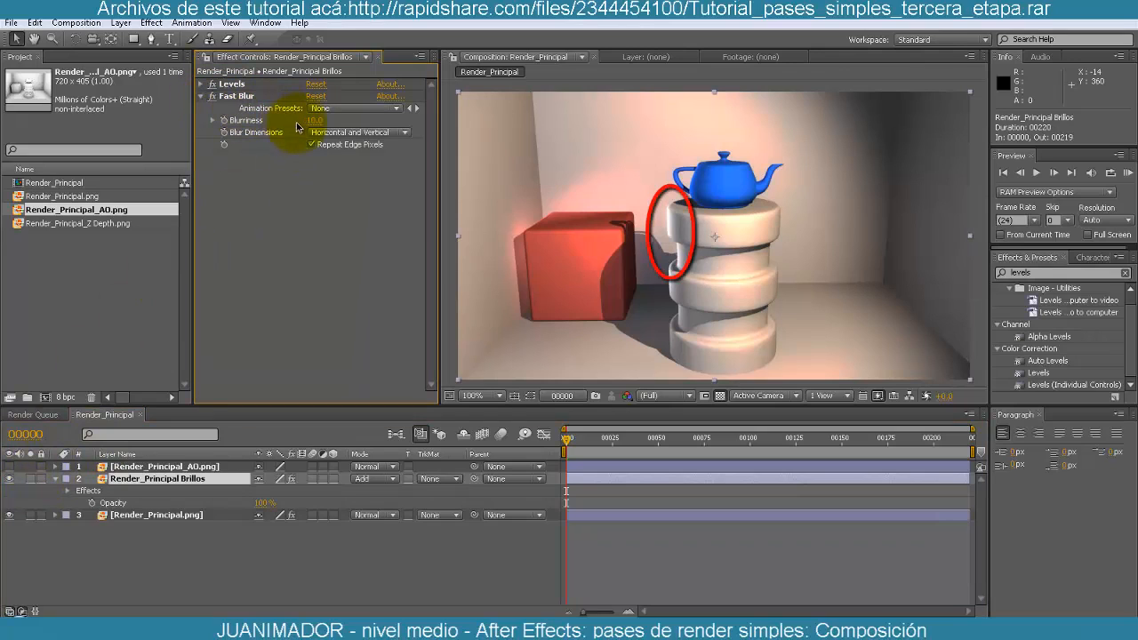
type("5")
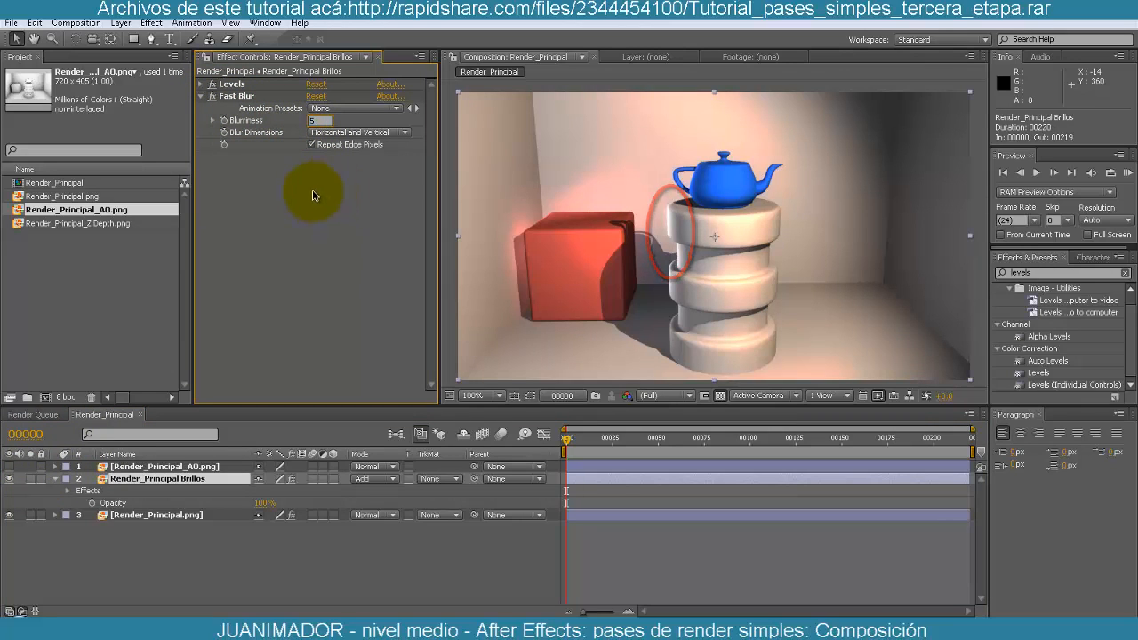
key("Return")
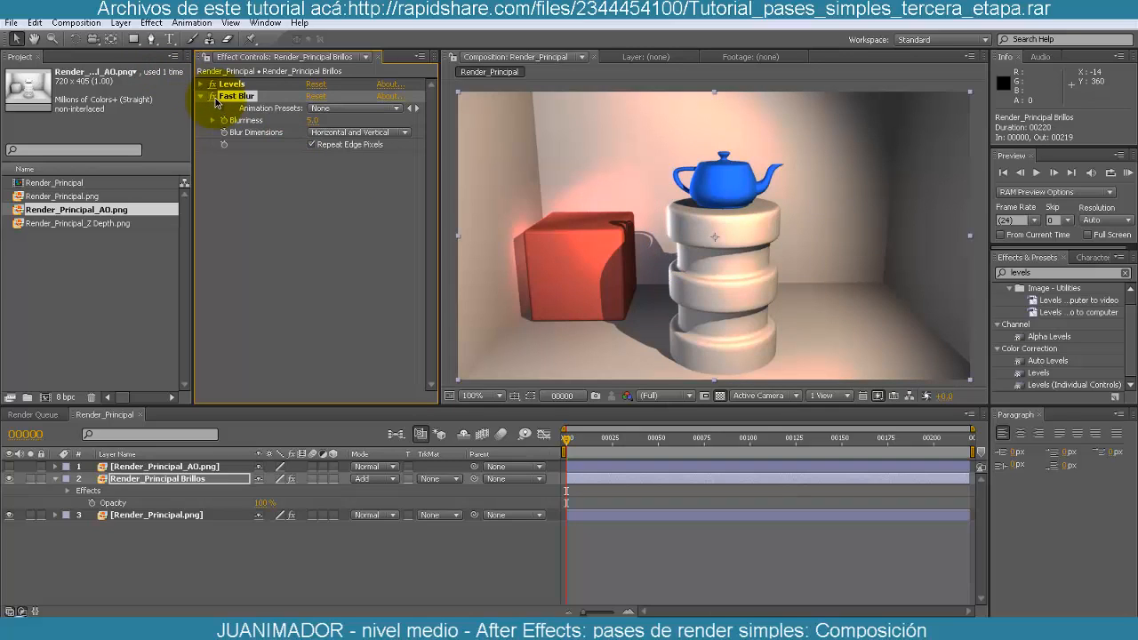
left_click(313, 120)
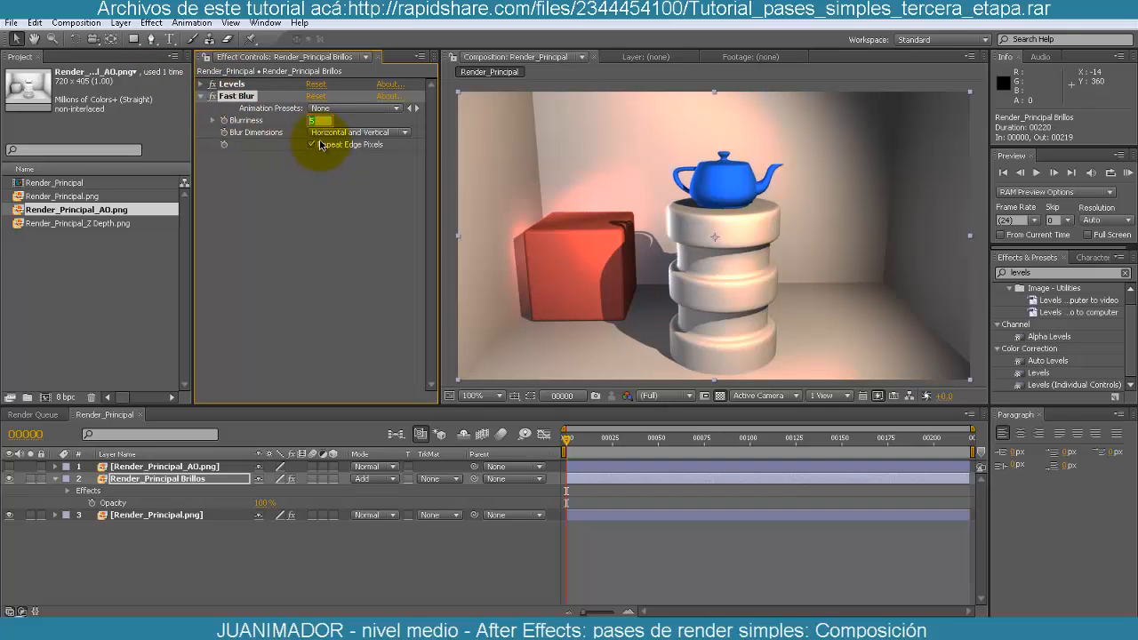
type("10")
key("Return")
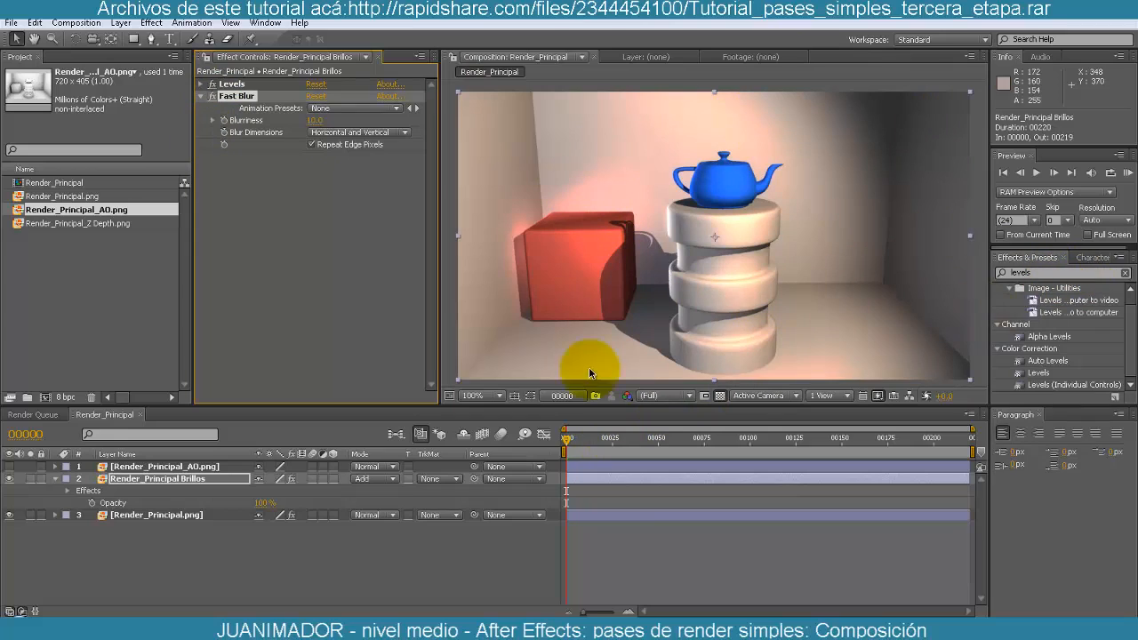
- Add a Hue/Saturation effect to the Render_Principal Brillos layer and collapse the Fast Blur settings
left_click(1125, 274)
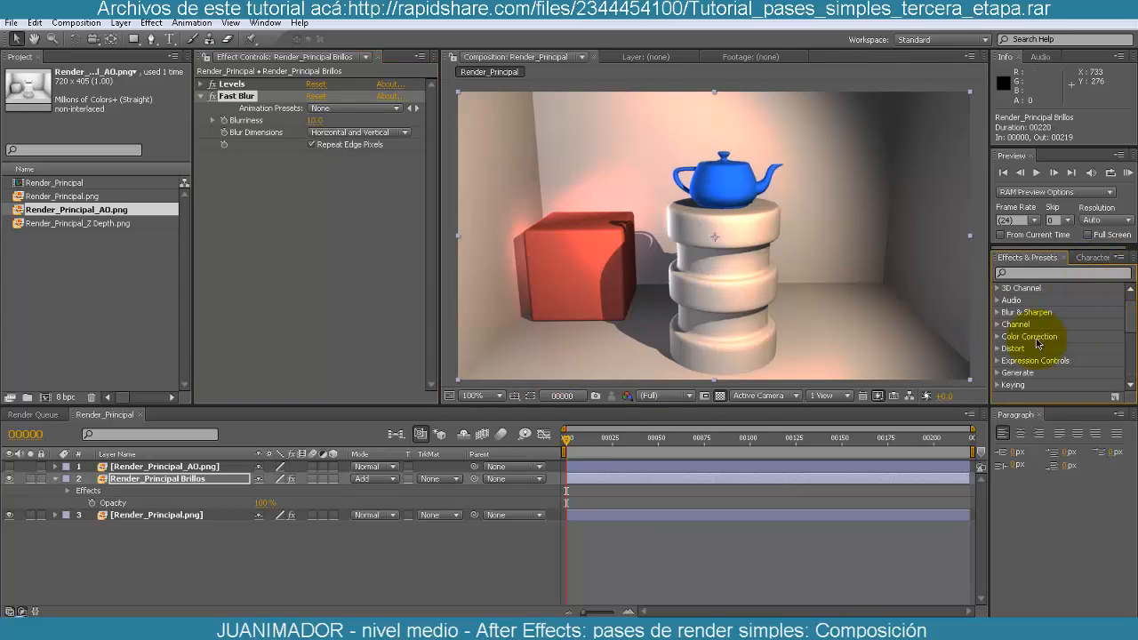
left_click(244, 342)
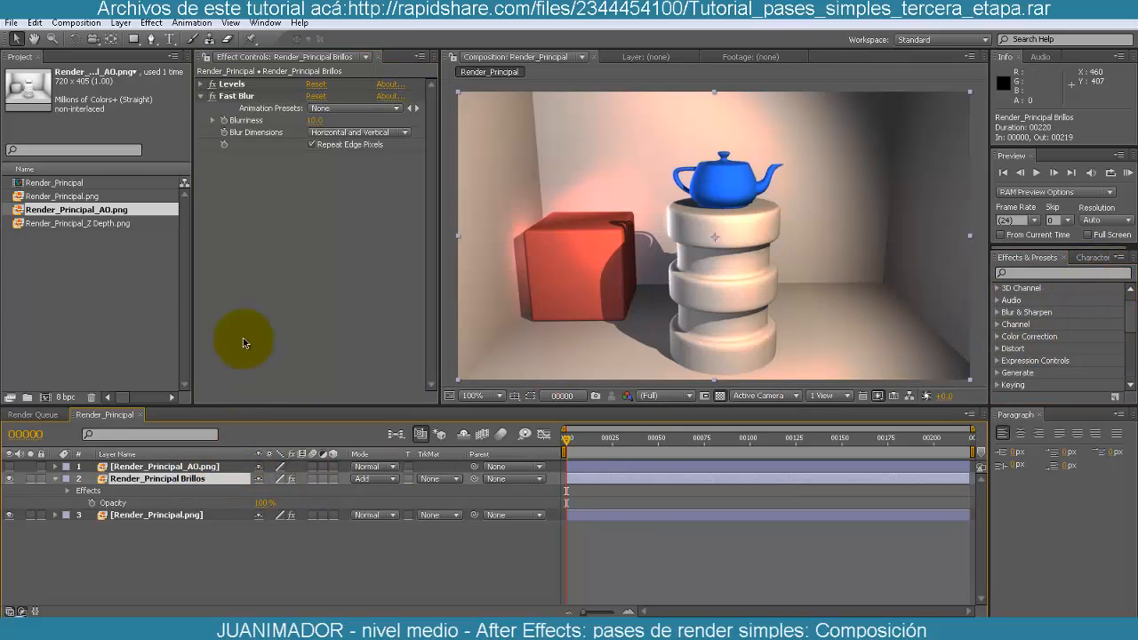
left_click(151, 22)
mouse_move(216, 160)
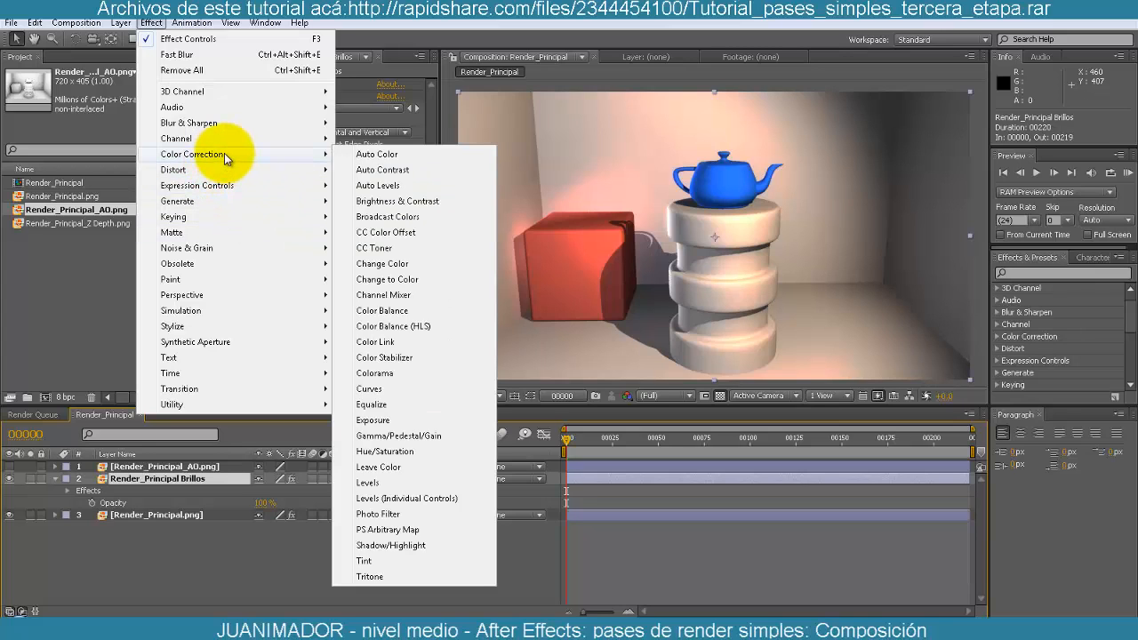
left_click(397, 454)
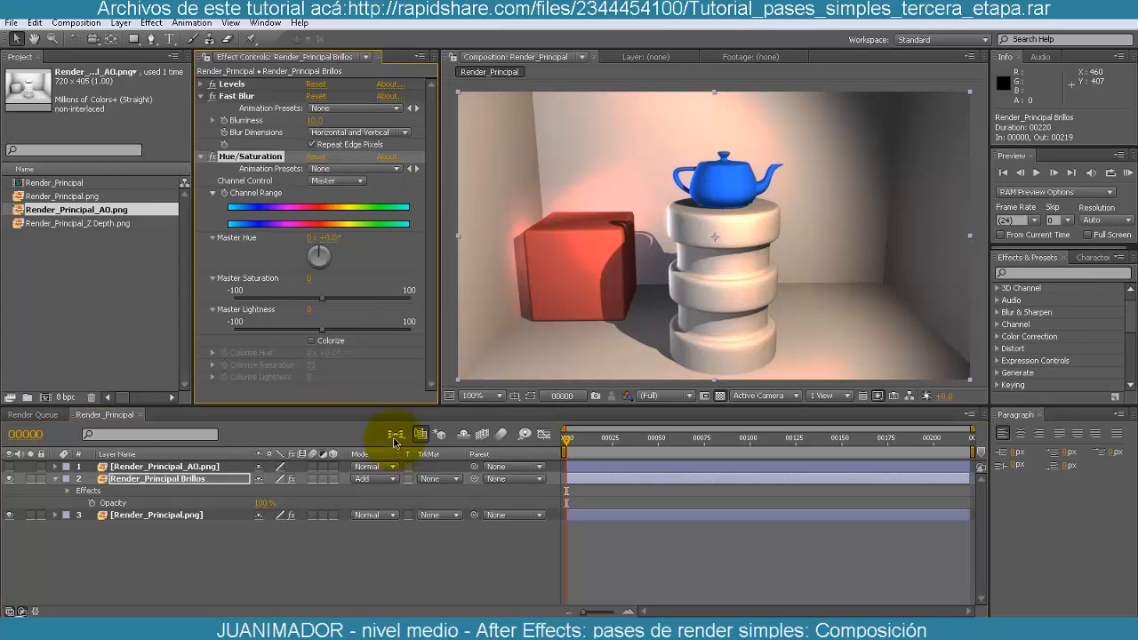
left_click(201, 96)
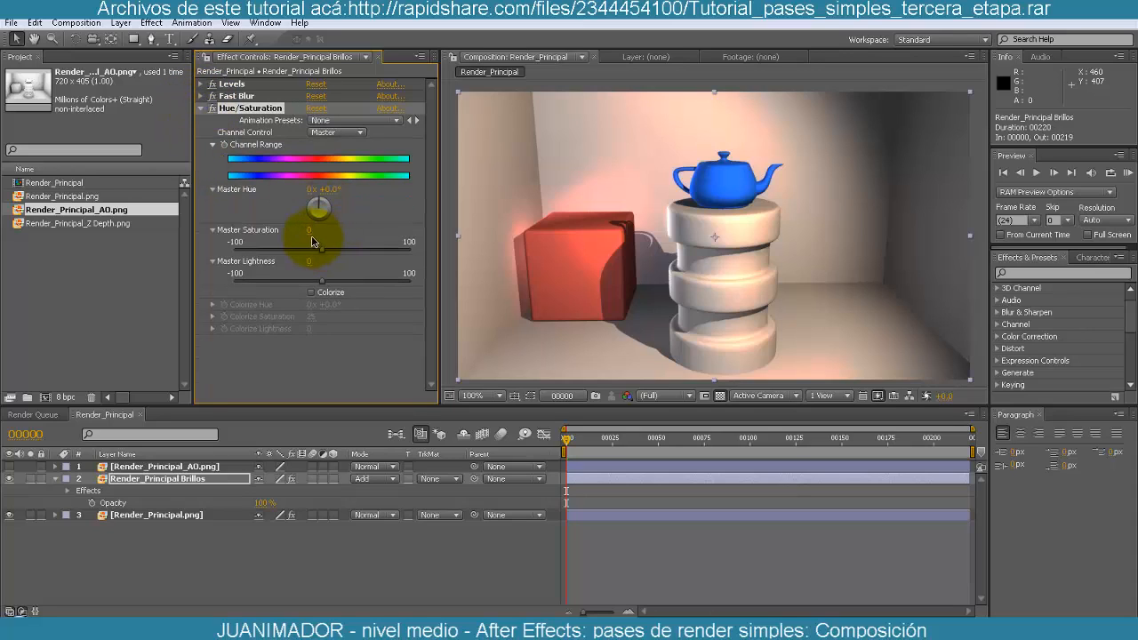
- Try Master Saturation values of -25 and -100 on the Brillos layer, comparing the image with the Hue/Saturation effect off and on
left_click(313, 230)
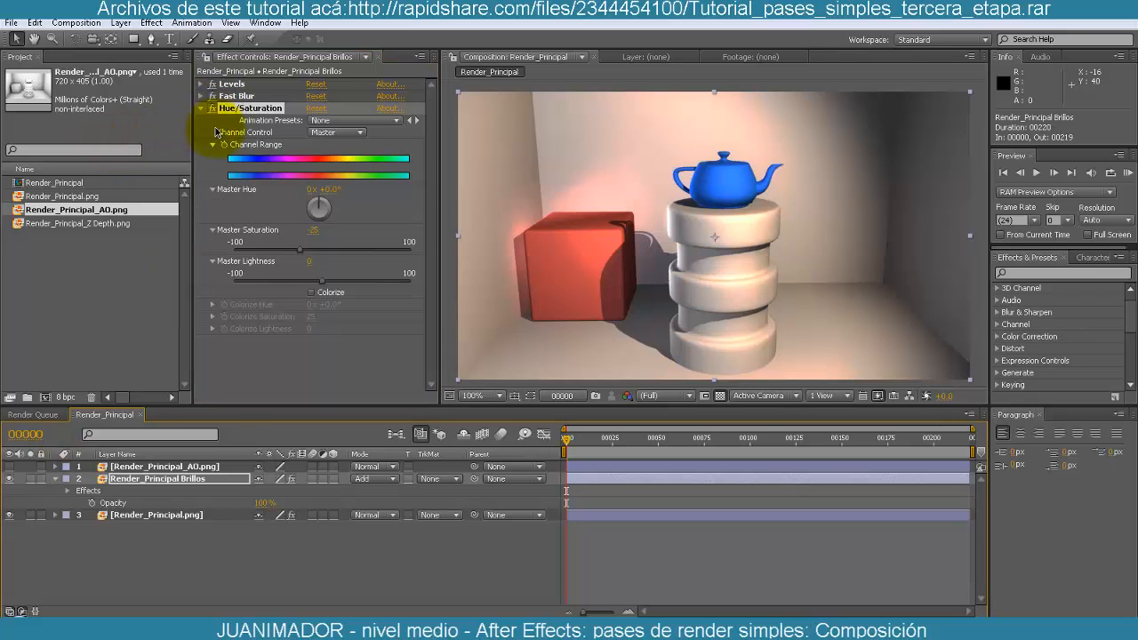
left_click_drag(297, 254, 226, 260)
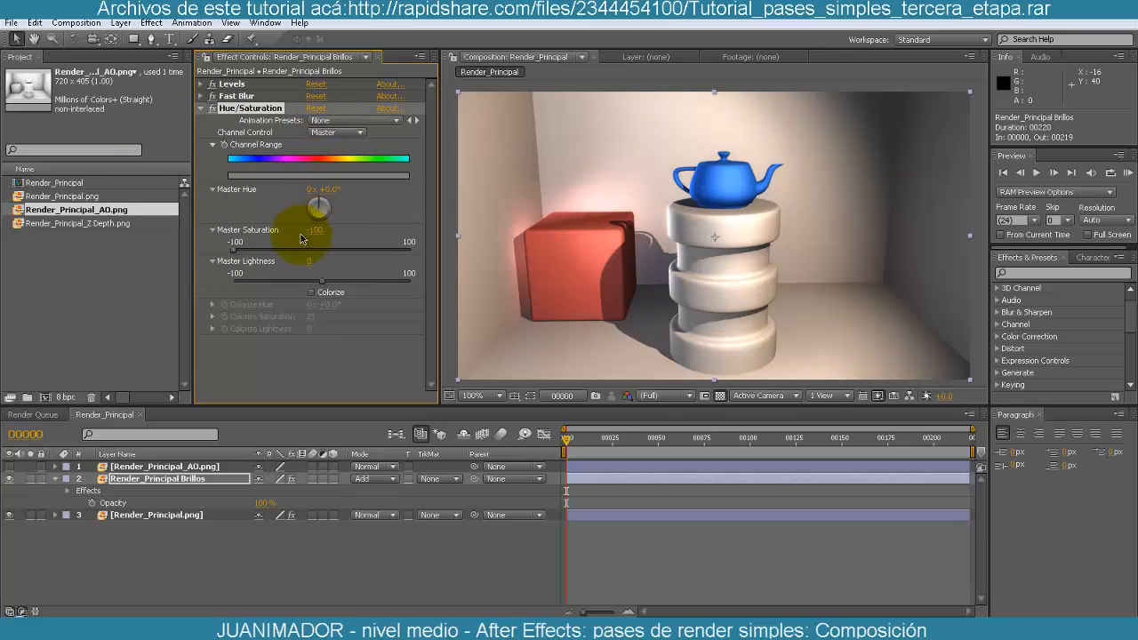
left_click(212, 108)
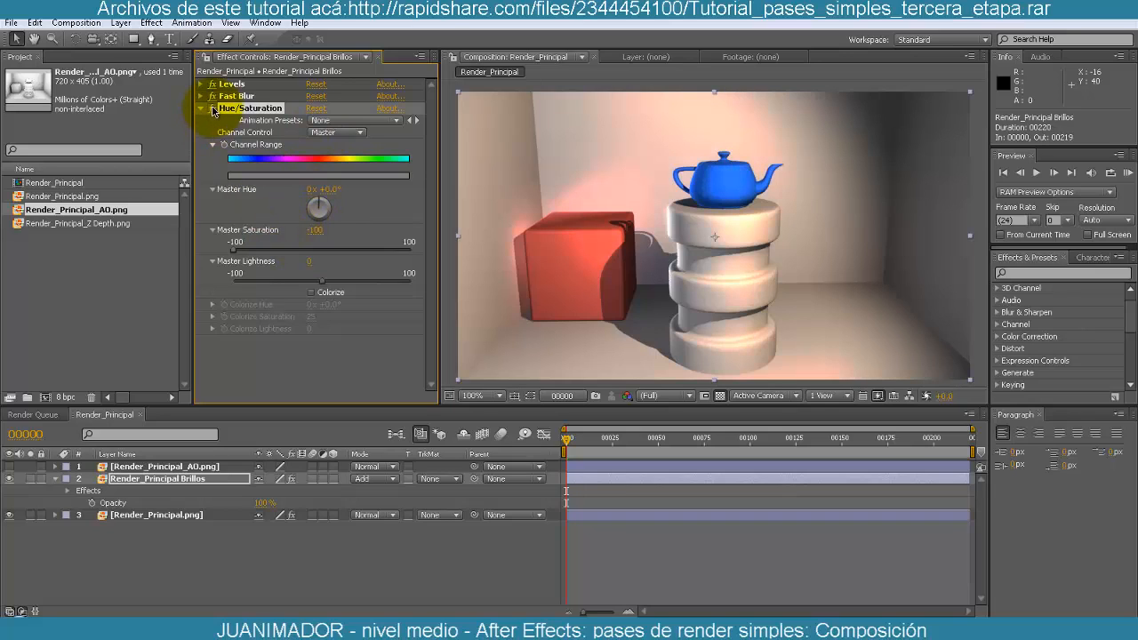
left_click(212, 109)
left_click(211, 108)
left_click(211, 109)
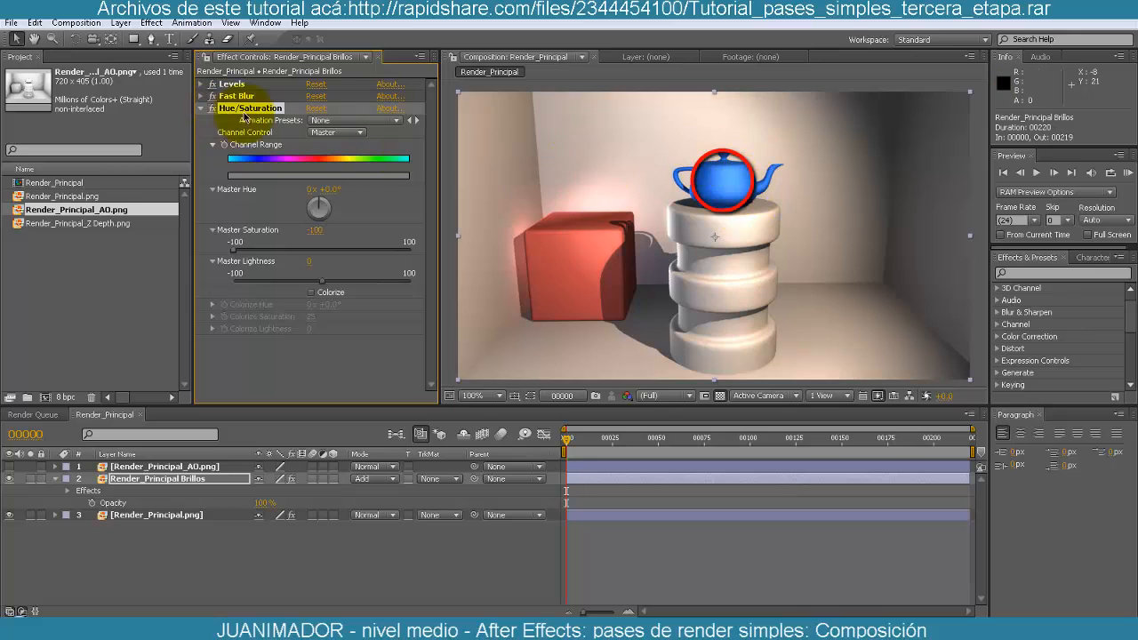
left_click(212, 109)
left_click(212, 109)
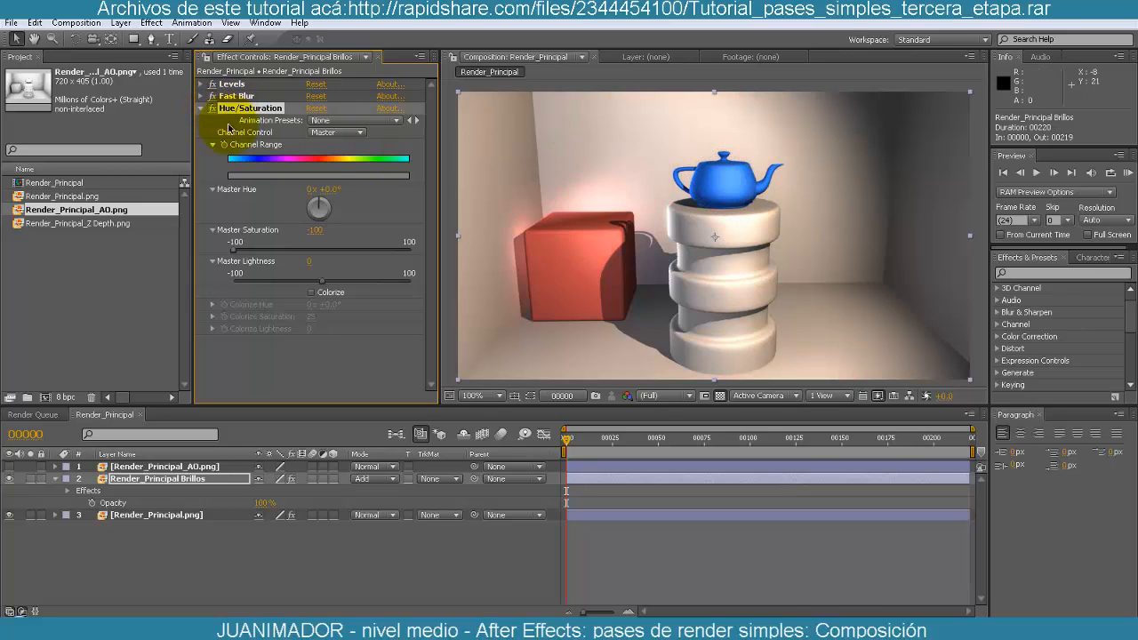
- Set the Brillos layer's Master Saturation to -50 and collapse the layer's properties in the timeline
left_click(321, 230)
type("-50")
key("Return")
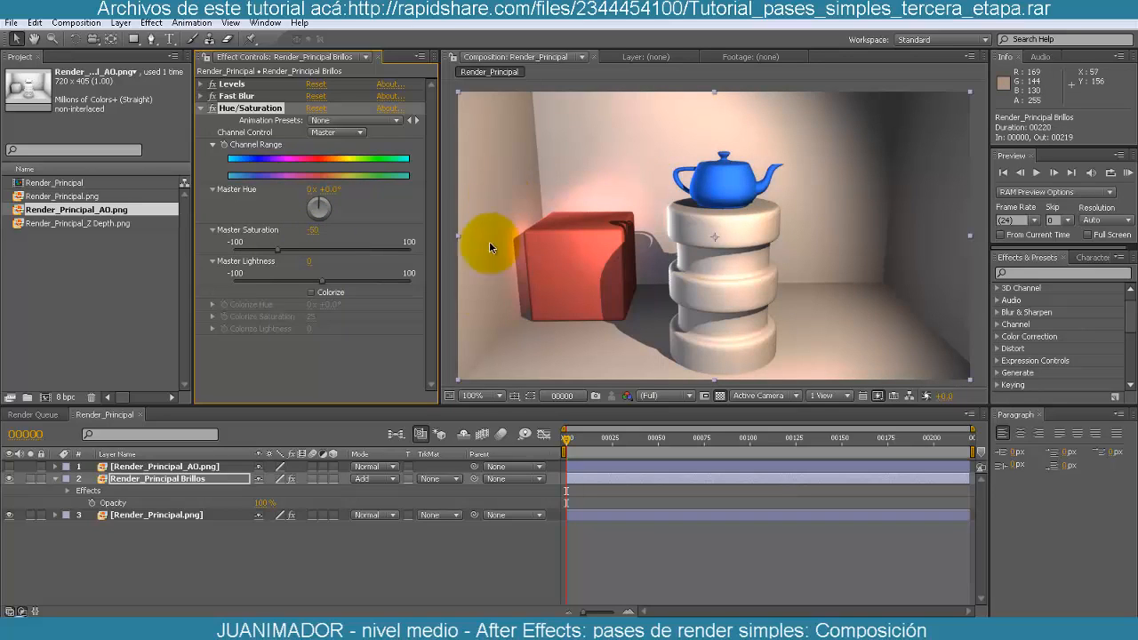
left_click(55, 479)
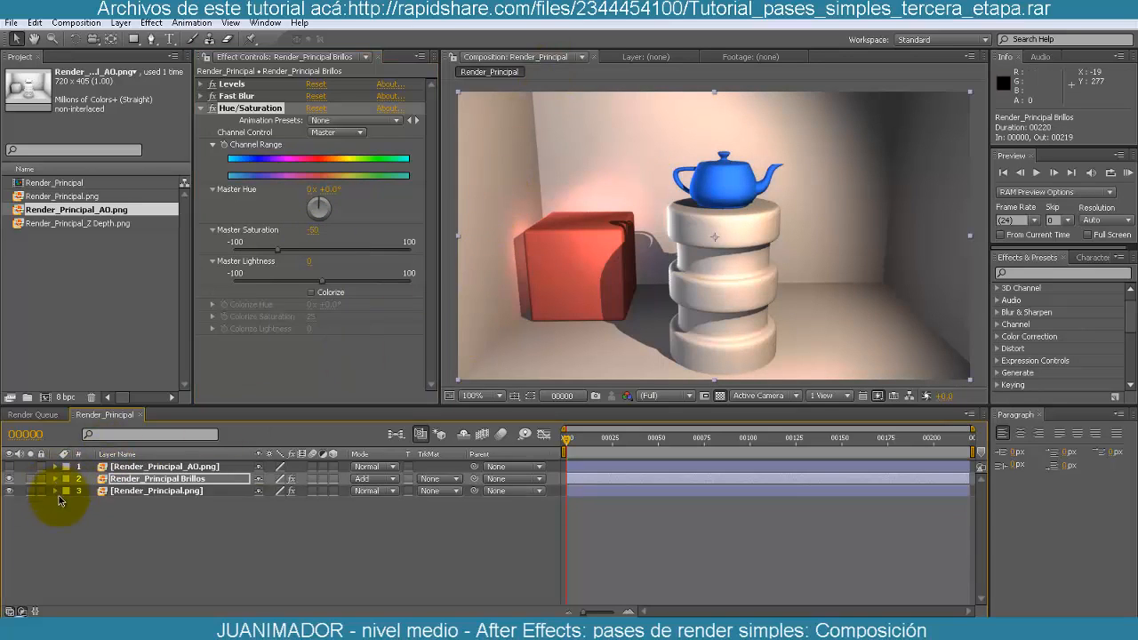
- Preview the Render_Principal_AO.png layer alone, and compare the composite with the Brillos layer hidden and shown
left_click(131, 468)
left_click(11, 467)
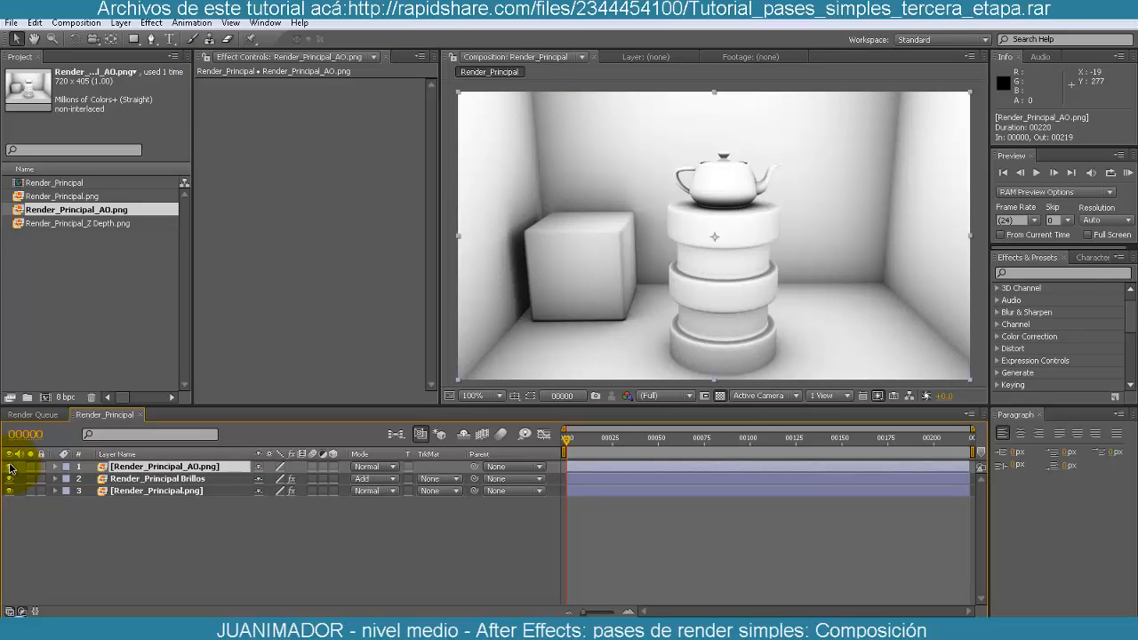
left_click(11, 467)
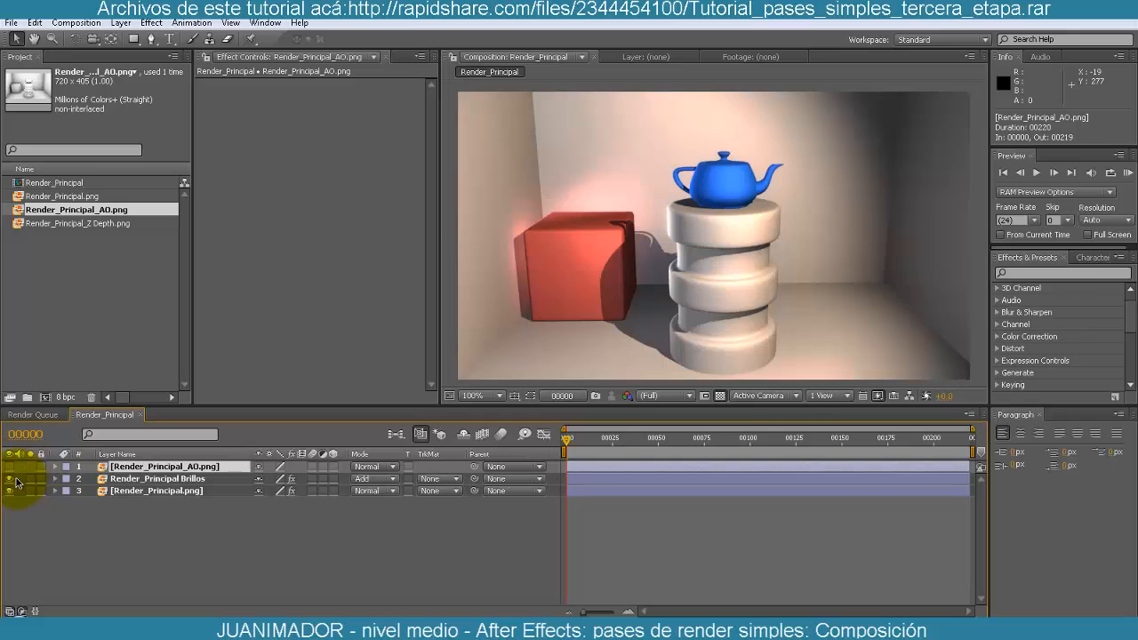
left_click(16, 481)
left_click(9, 479)
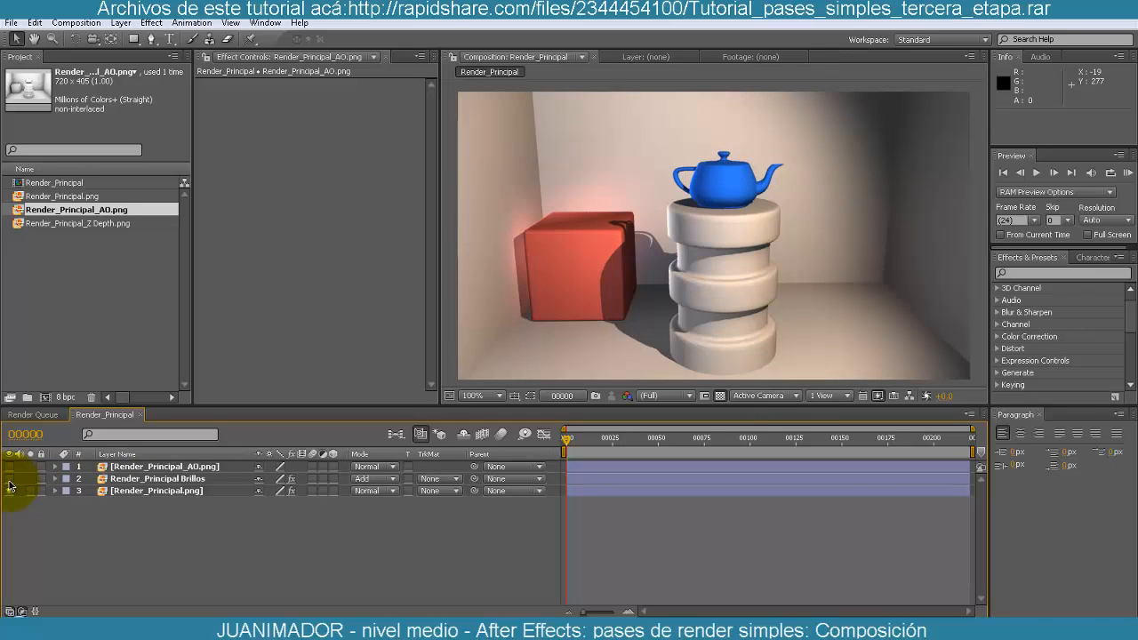
left_click(9, 480)
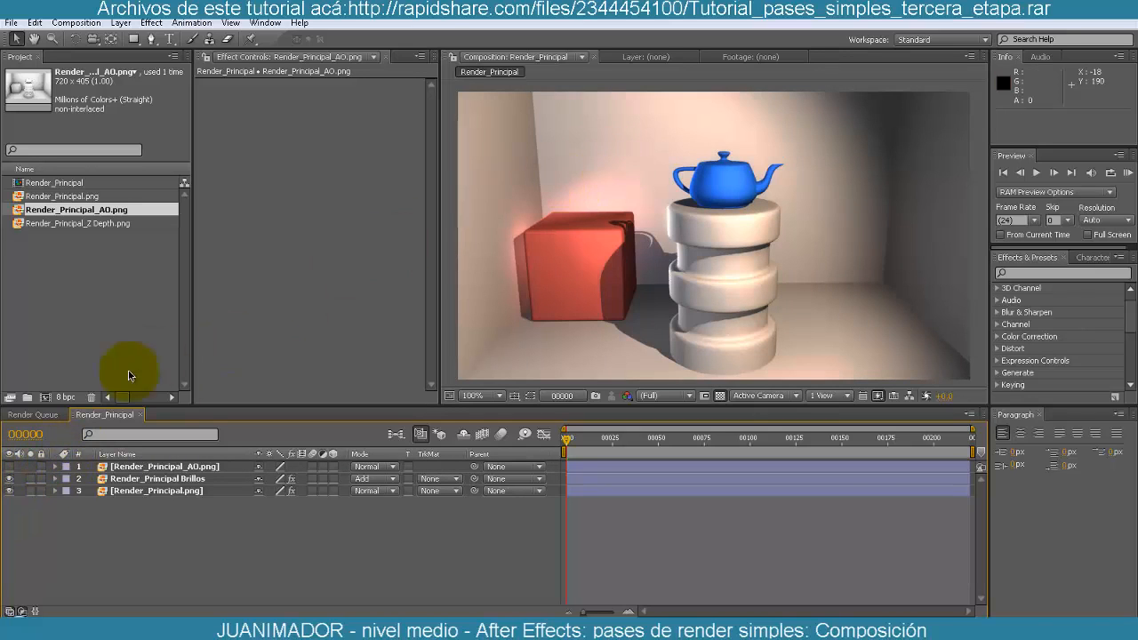
- Show the Render_Principal_AO.png layer and set its blending mode to Multiply
left_click(10, 468)
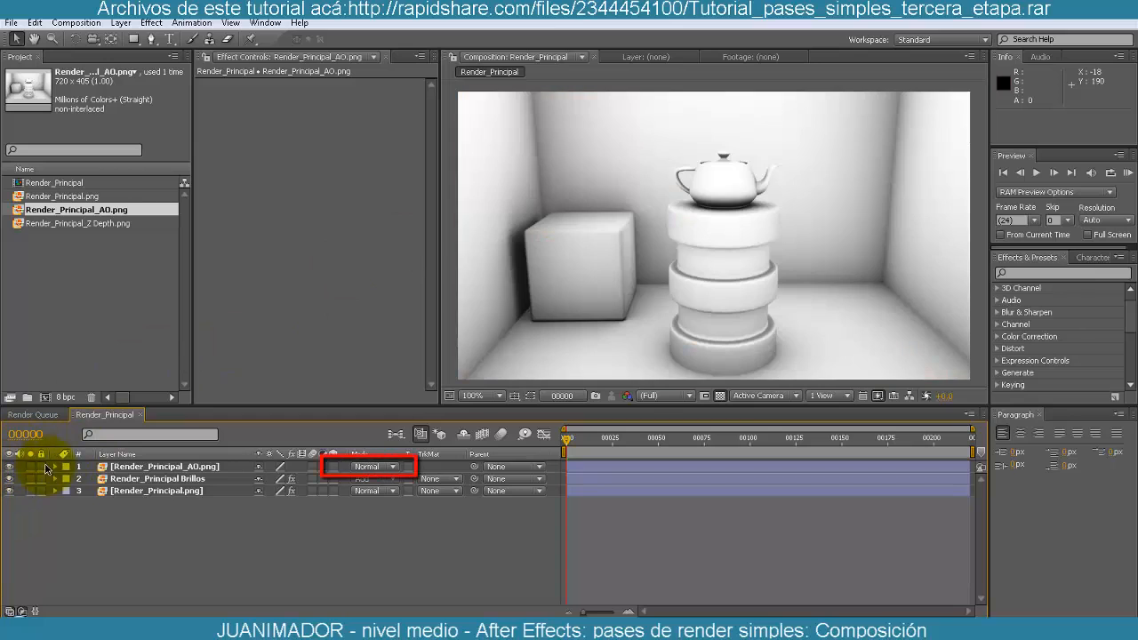
left_click(156, 466)
left_click(370, 466)
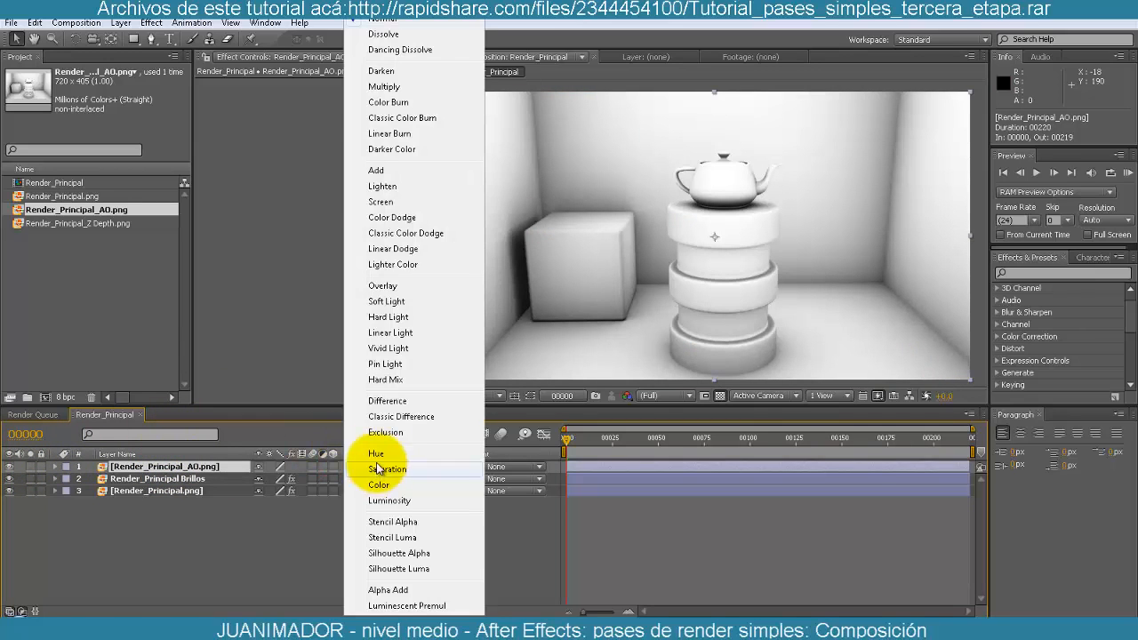
left_click(408, 91)
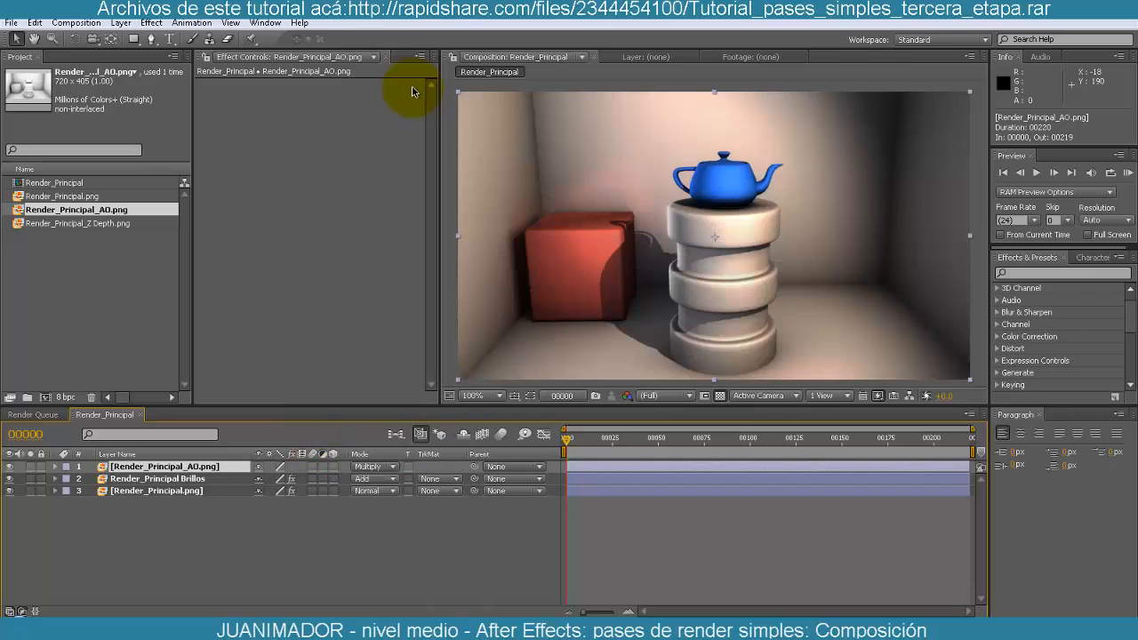
- Compare the composite with the multiplied ambient occlusion layer hidden and shown
left_click(9, 467)
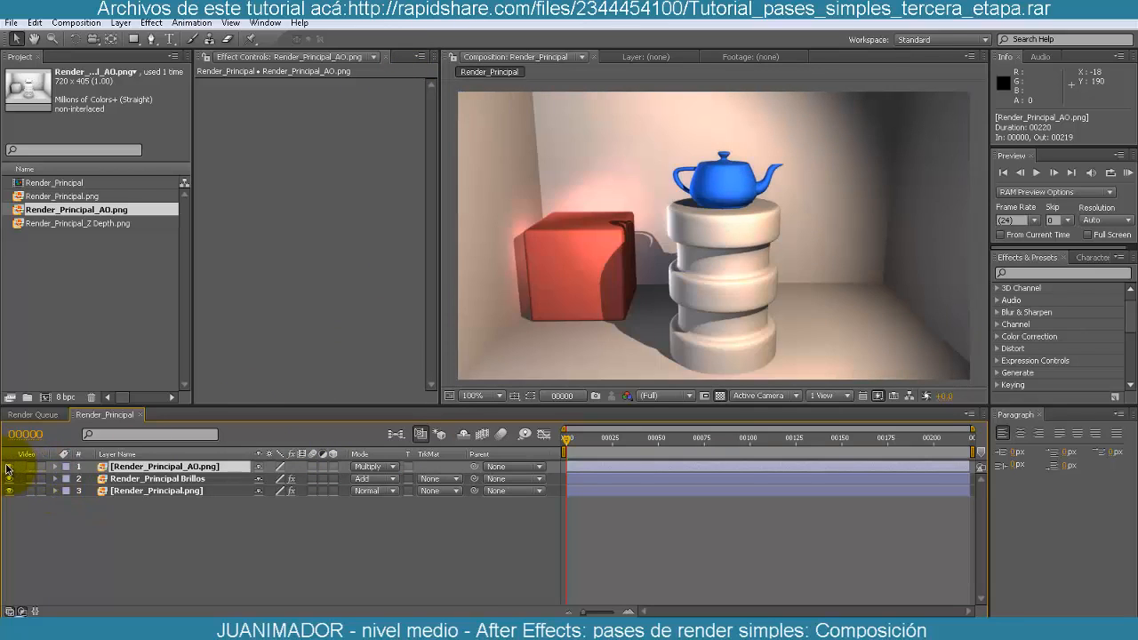
left_click(9, 466)
left_click(9, 467)
left_click(9, 467)
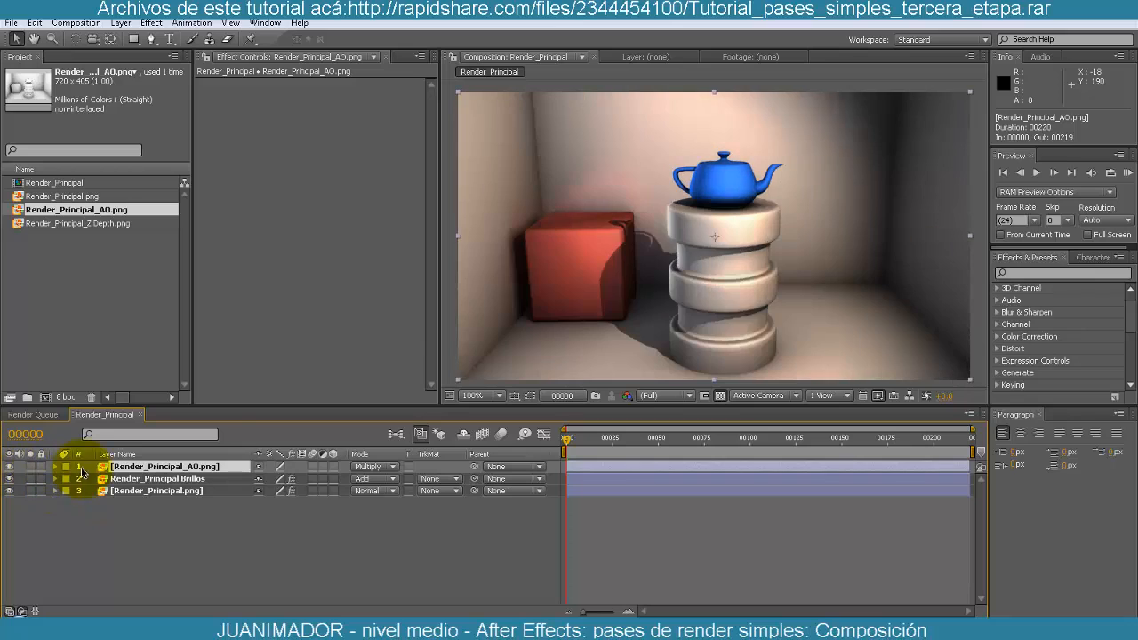
left_click(732, 272)
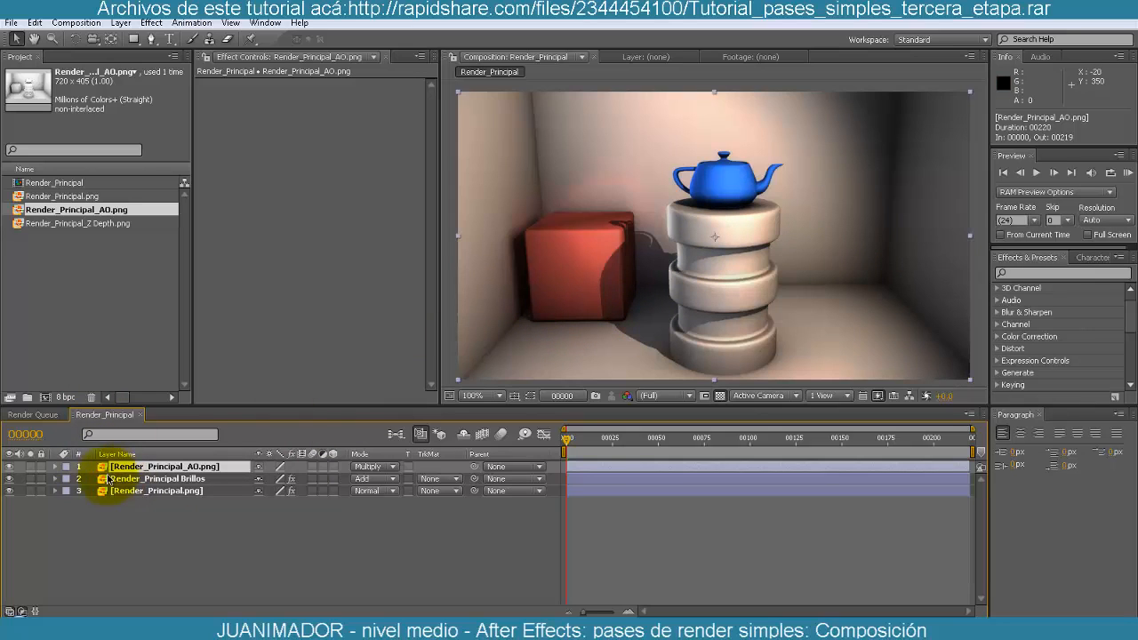
- Try an opacity of 50% on the Render_Principal_AO.png layer, comparing the image with the layer hidden and shown
key("t")
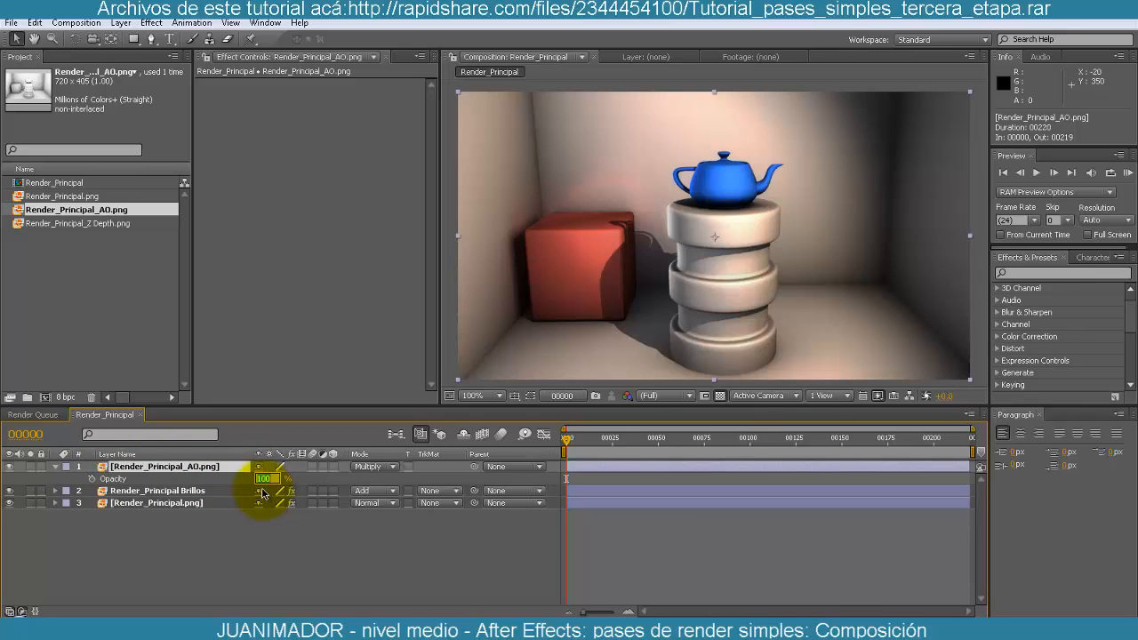
key("Return")
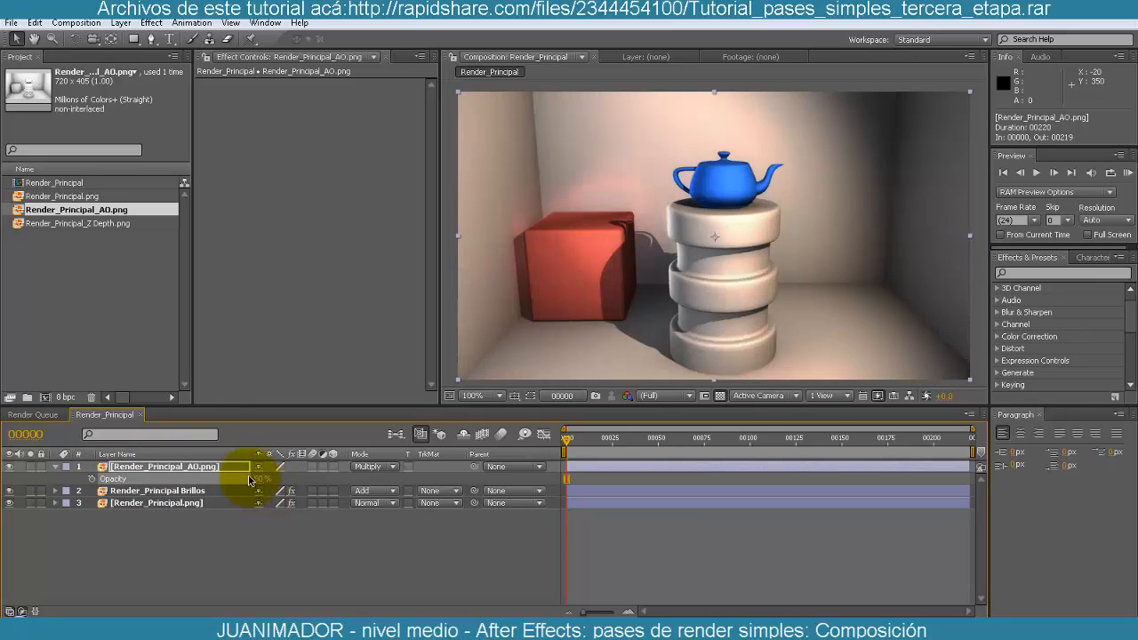
left_click(10, 467)
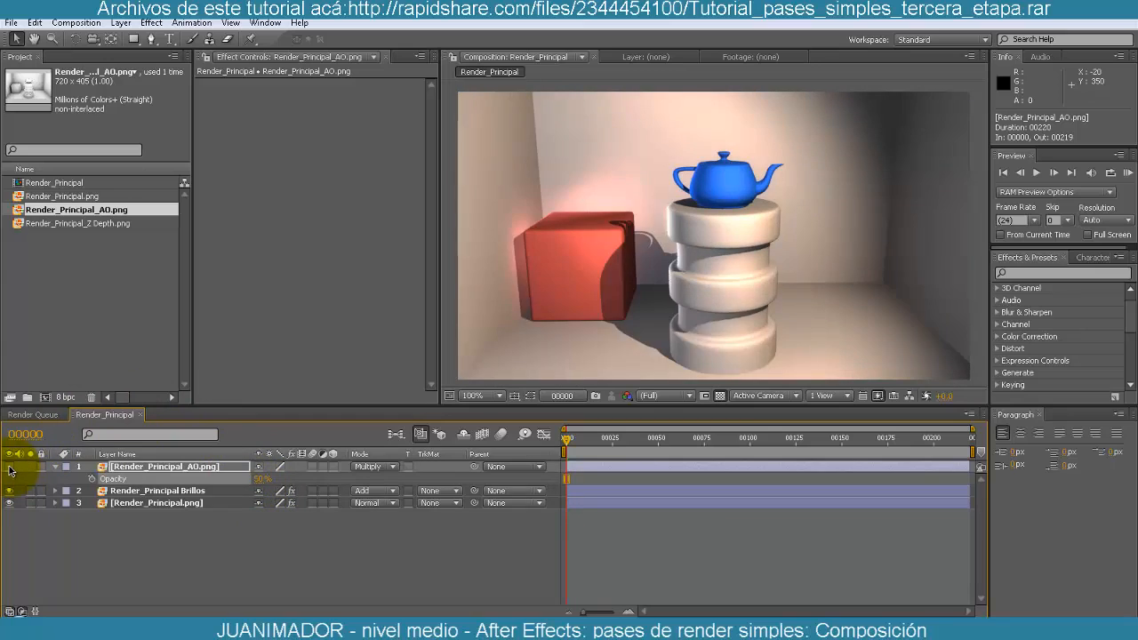
left_click(10, 467)
left_click(10, 467)
left_click(10, 467)
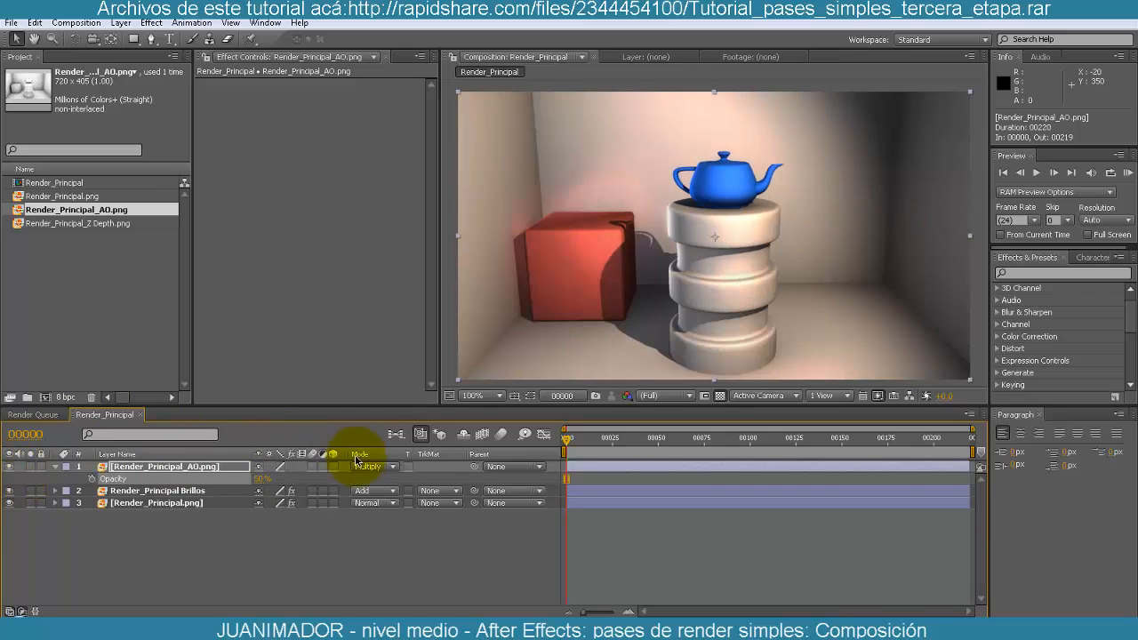
- Return the Render_Principal_AO.png layer's opacity to 100% and check the image with the layer hidden and shown
mouse_move(258, 479)
left_mouse_down()
mouse_move(315, 472)
mouse_move(178, 465)
mouse_move(316, 469)
left_mouse_up()
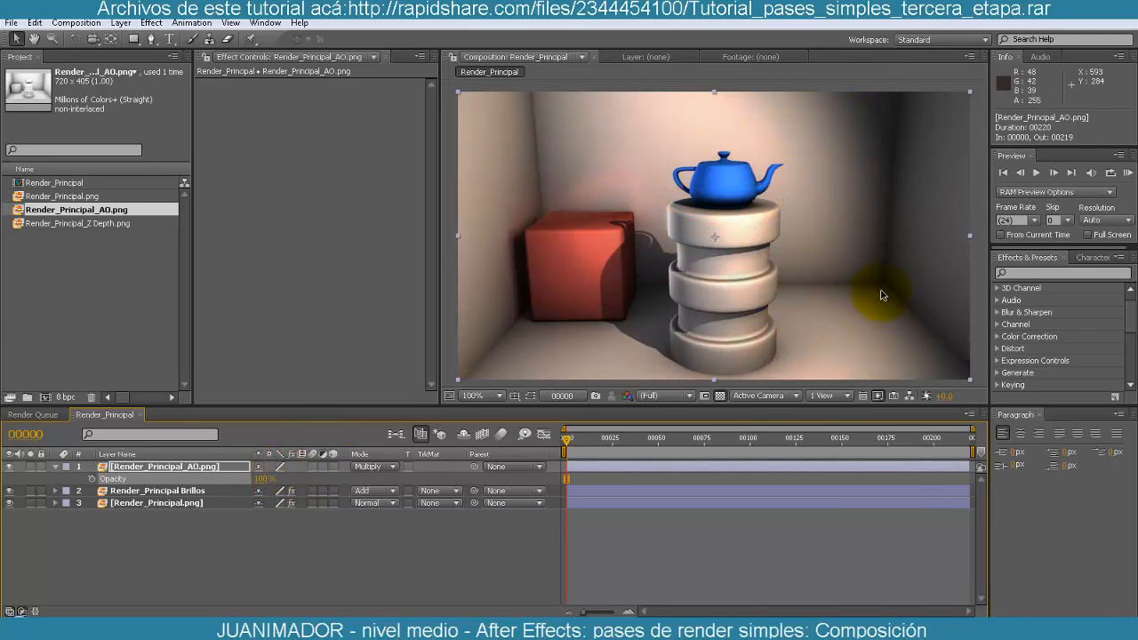
left_click(10, 468)
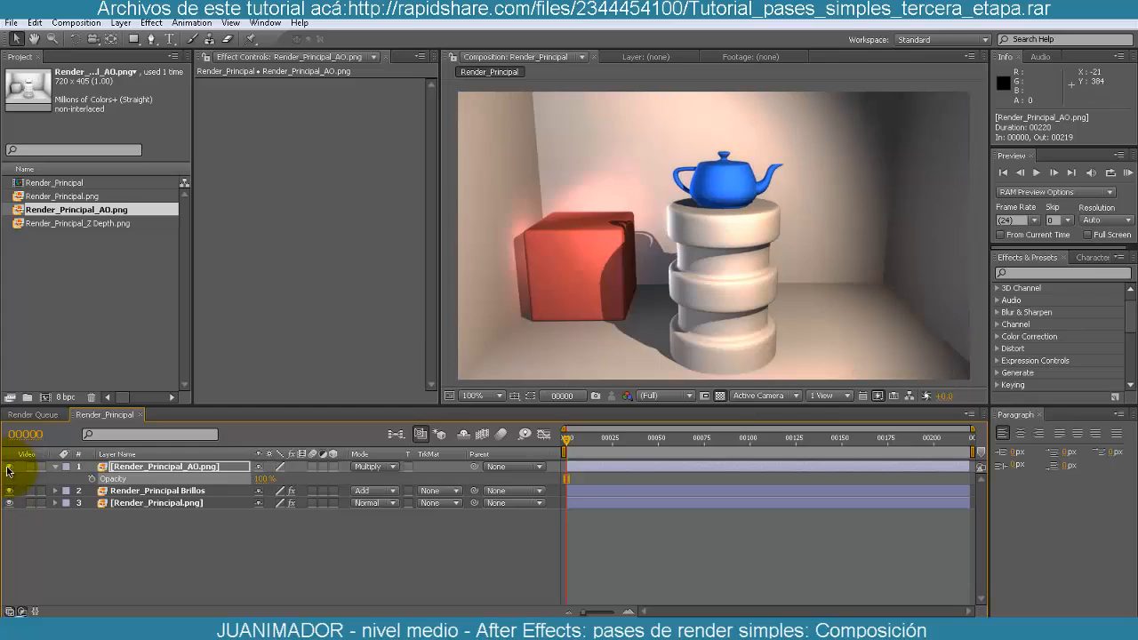
left_click(10, 467)
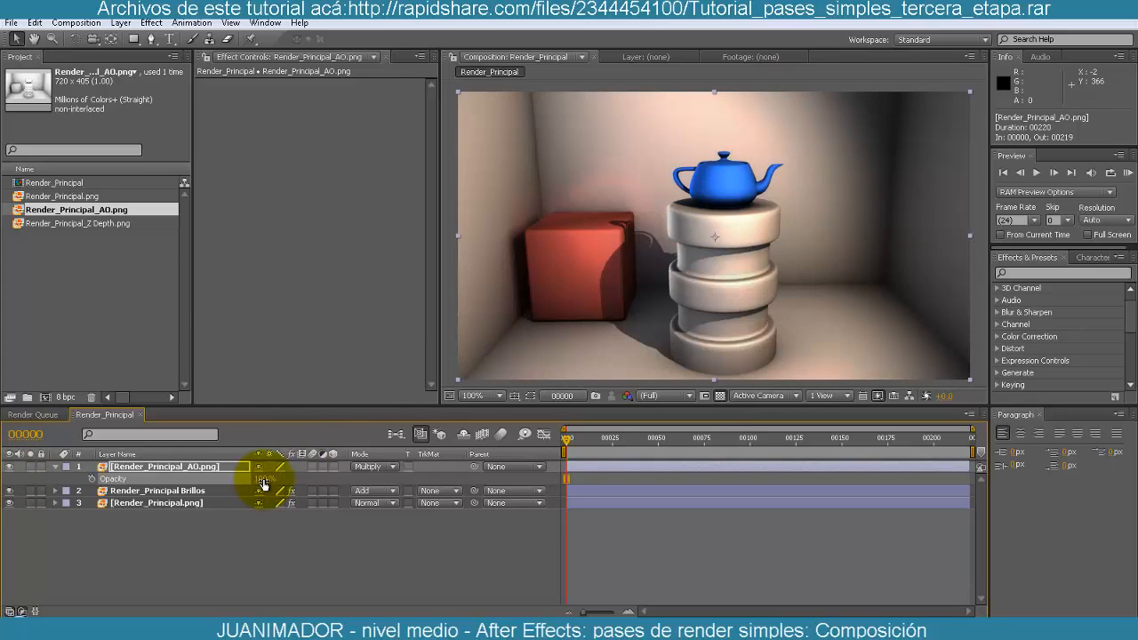
- Set the Render_Principal_AO.png layer's opacity to 50% and collapse its properties
left_click_drag(264, 485, 227, 480)
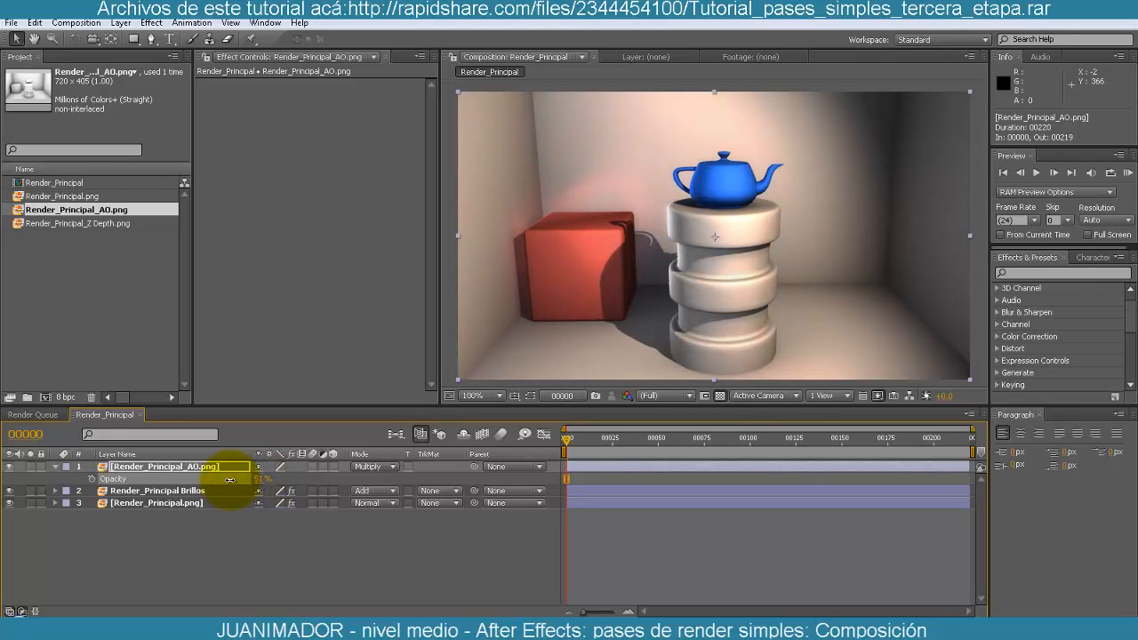
left_click(260, 478)
type("50")
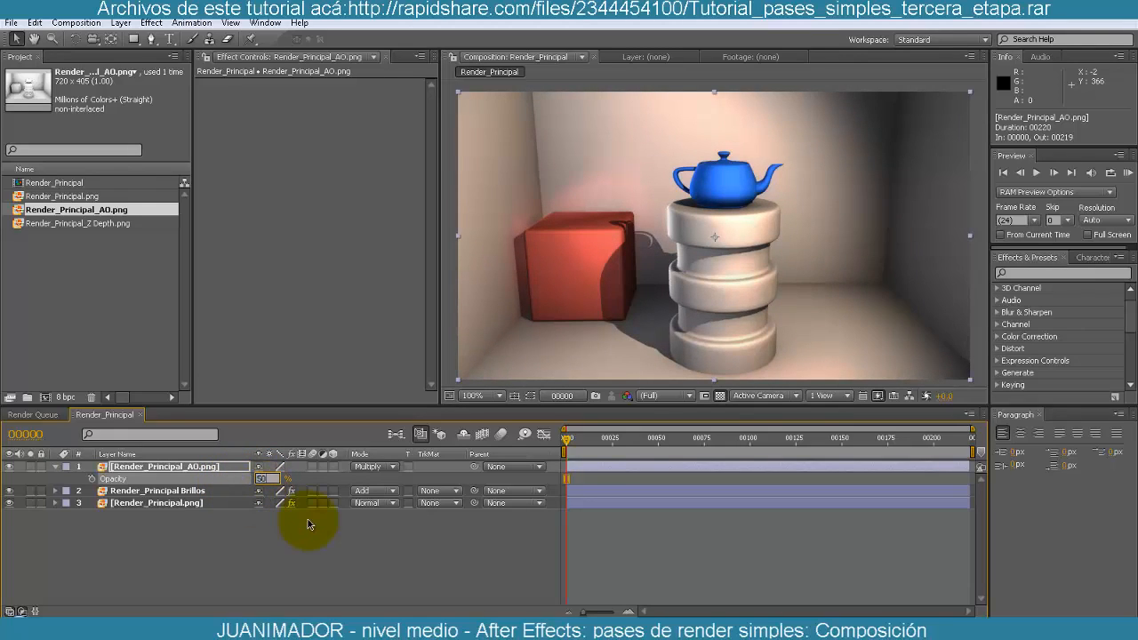
key("Return")
left_click(55, 466)
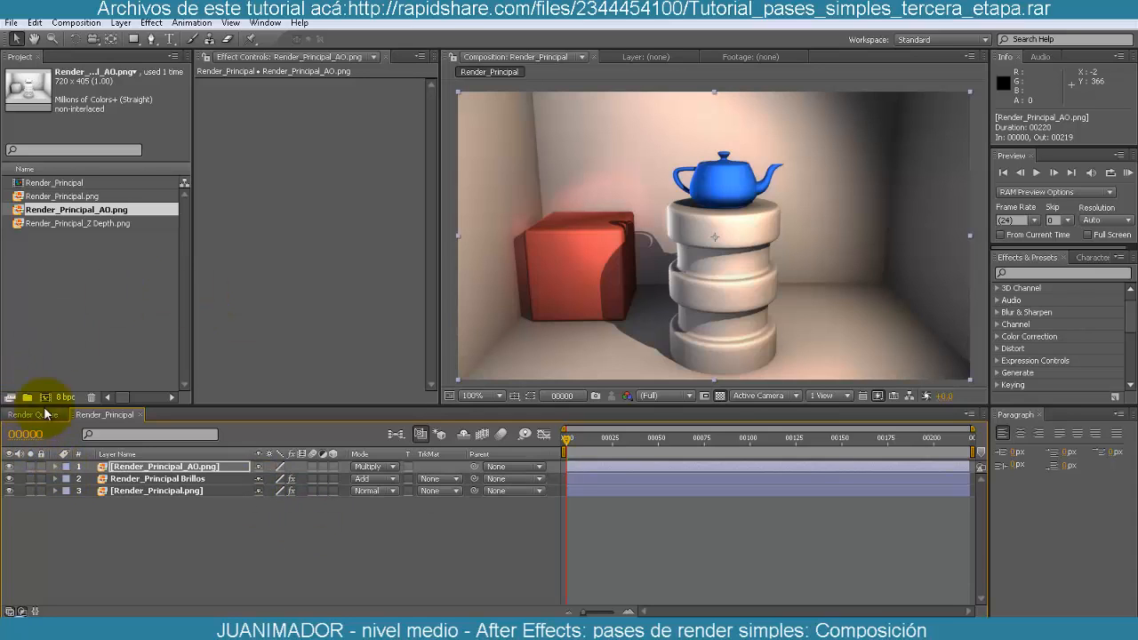
- Select the Render_Principal_Z Depth.png footage in the project and create a new adjustment layer above all layers of the composition
left_click(98, 223)
left_click(121, 23)
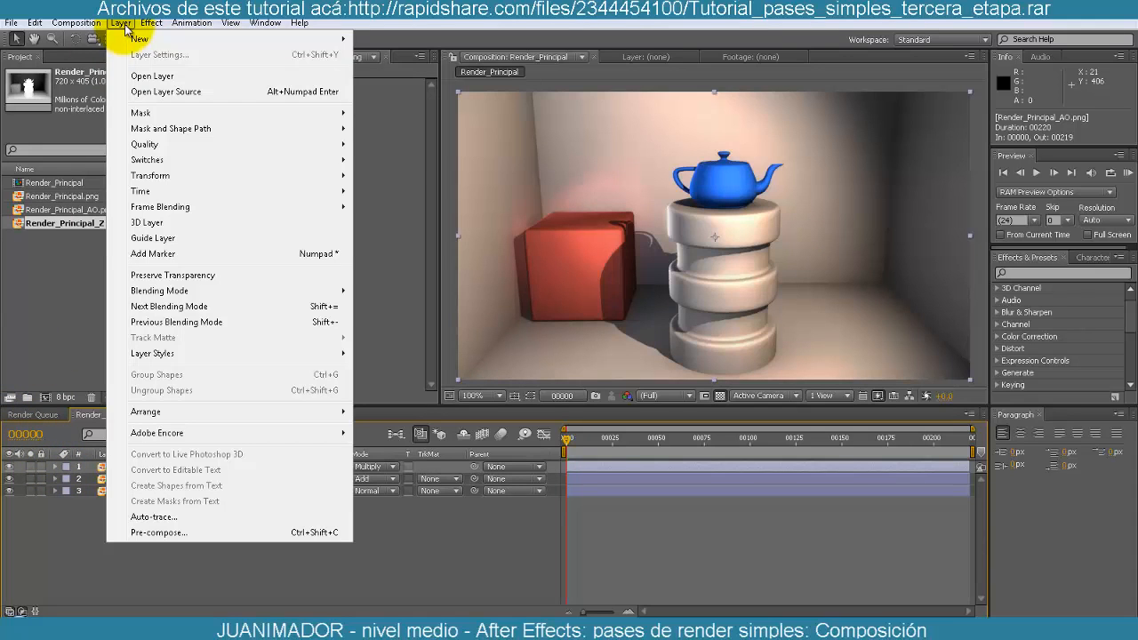
mouse_move(140, 38)
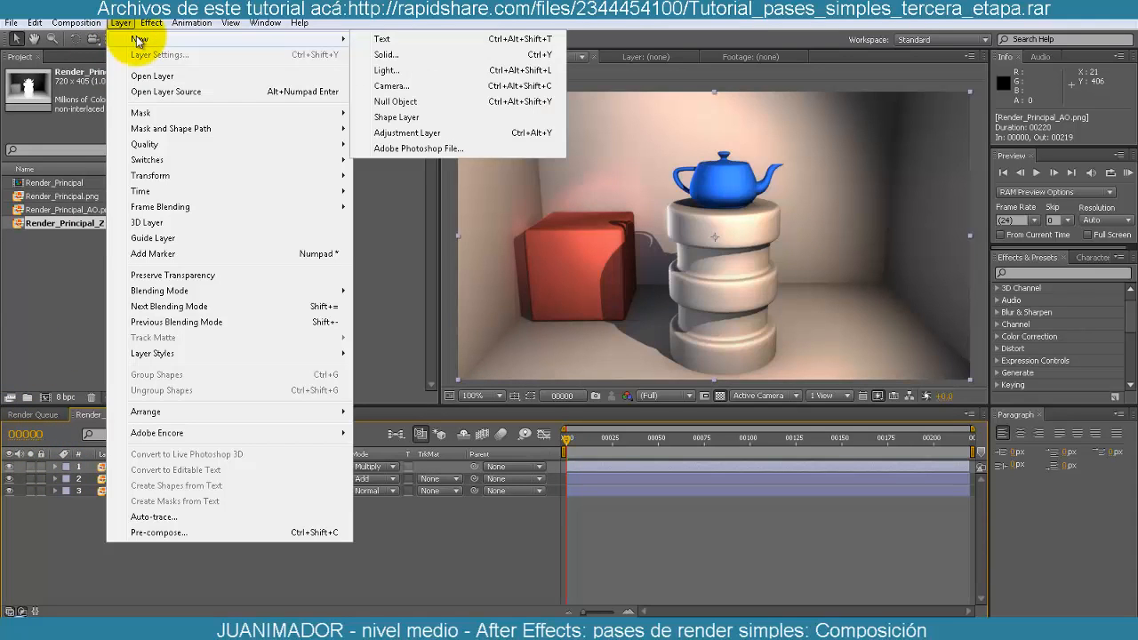
left_click(425, 135)
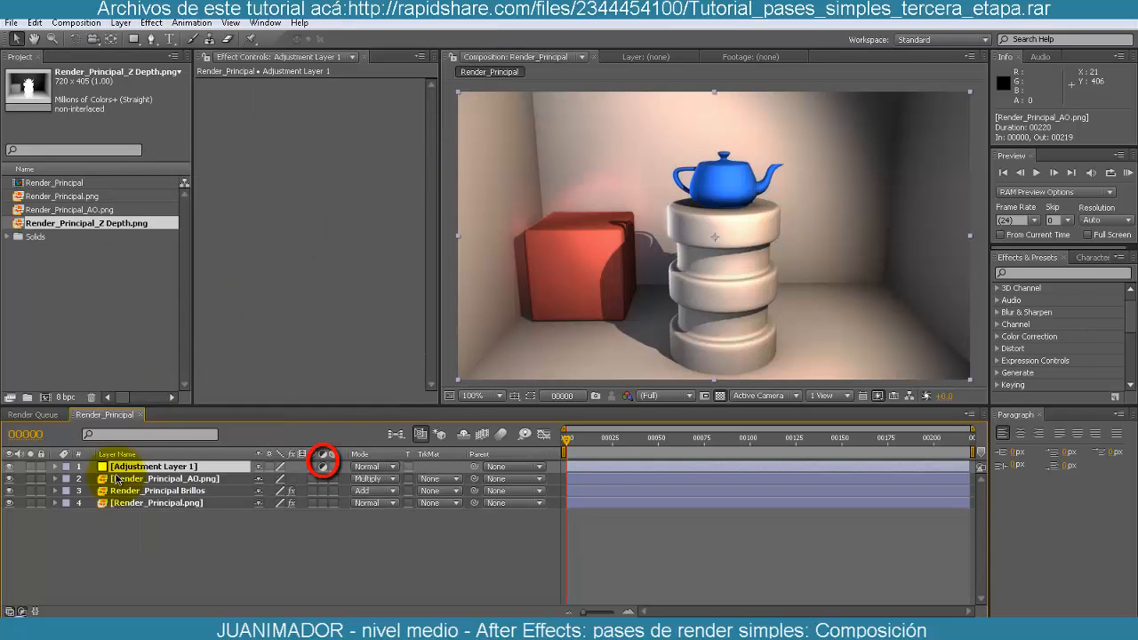
- Compare the image with the adjustment switch of Adjustment Layer 1 turned off and on
left_click(323, 468)
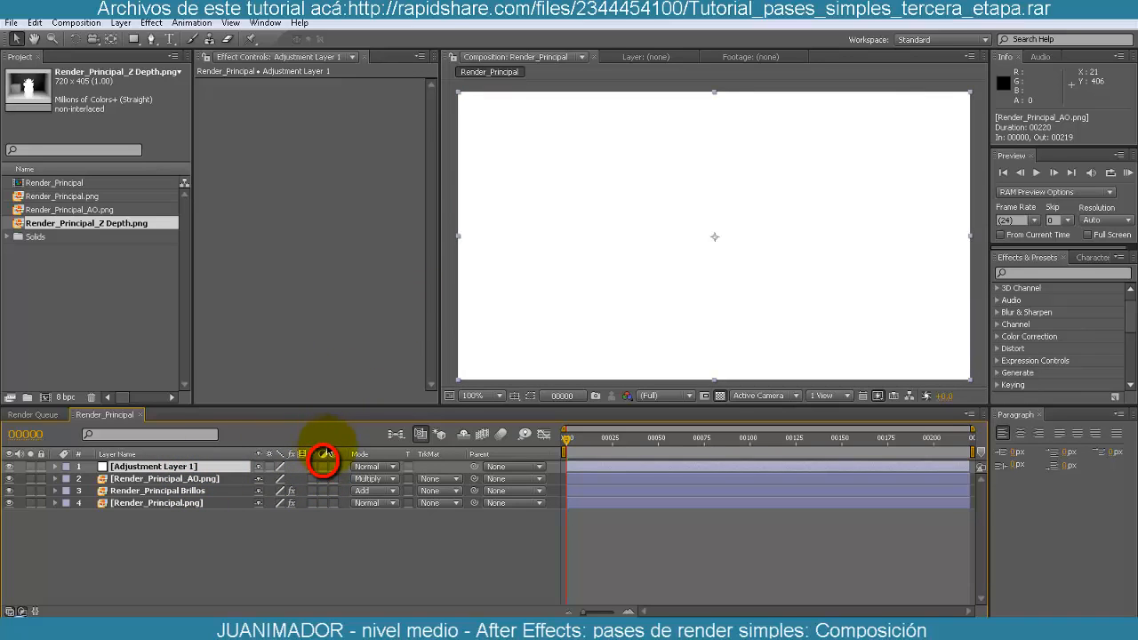
left_click(323, 466)
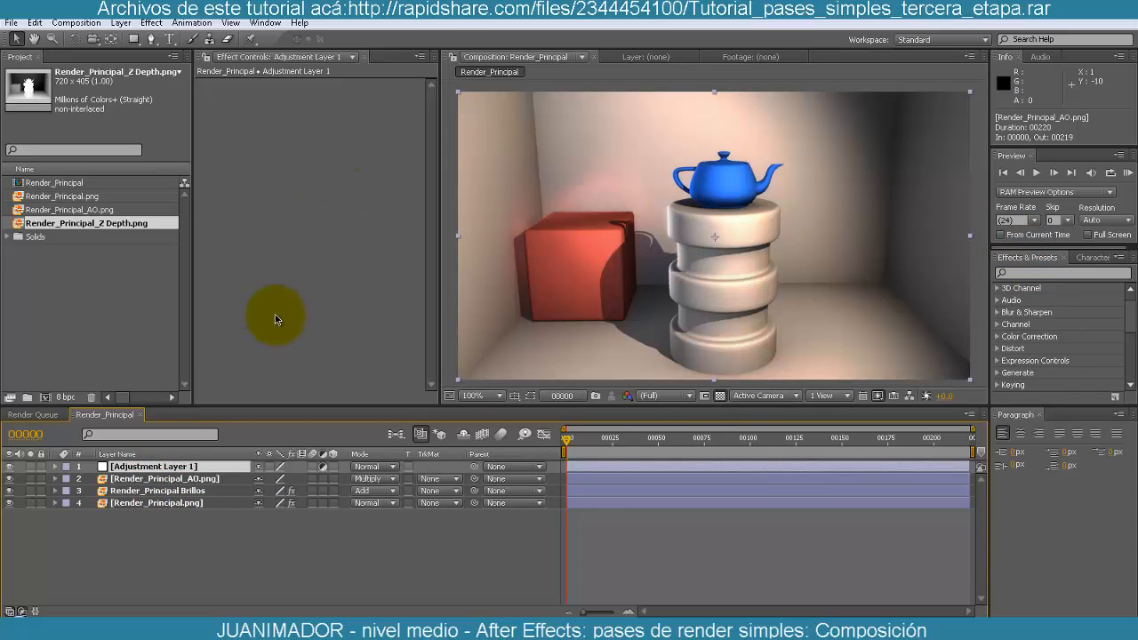
- Try a Hue/Saturation effect with a master saturation of -100 on Adjustment Layer 1, comparing the image with the layer hidden and shown
left_click(152, 22)
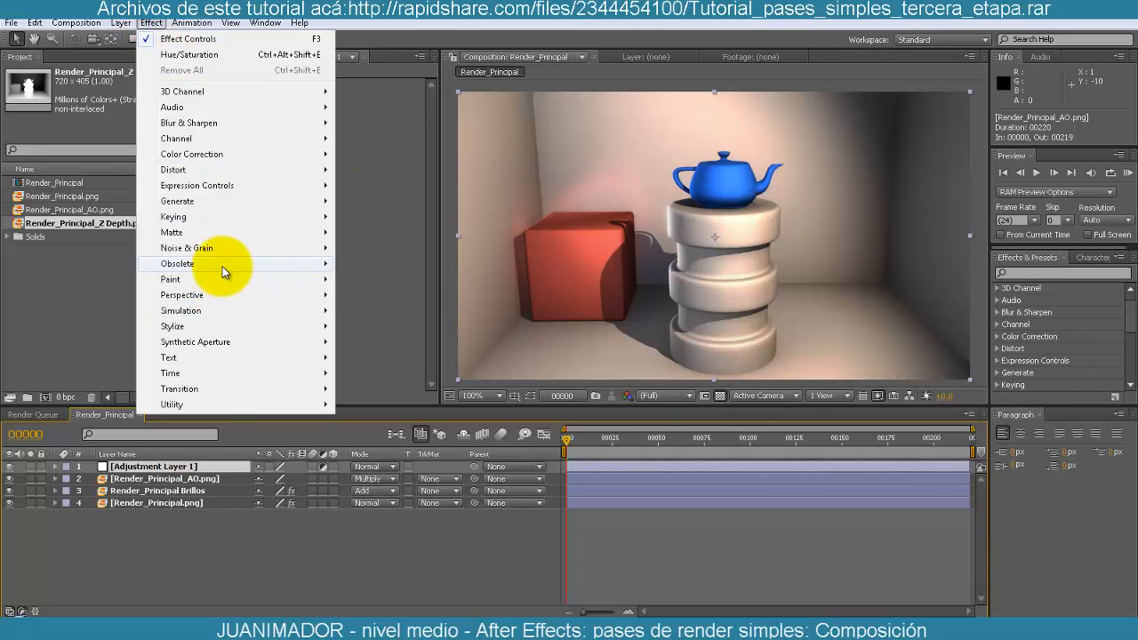
mouse_move(220, 157)
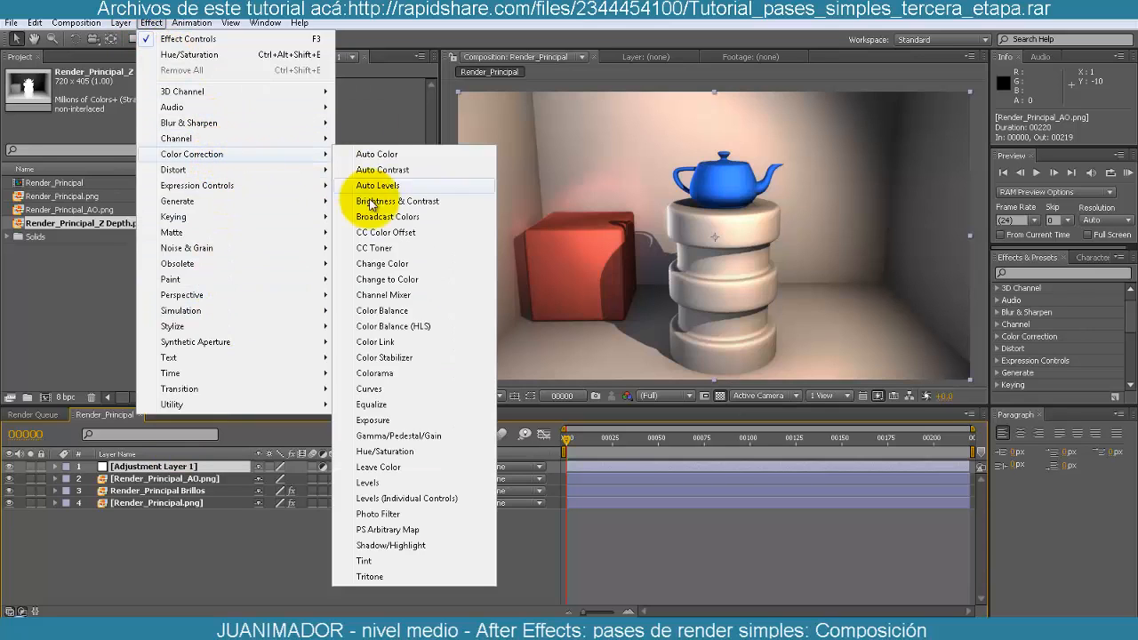
left_click(386, 452)
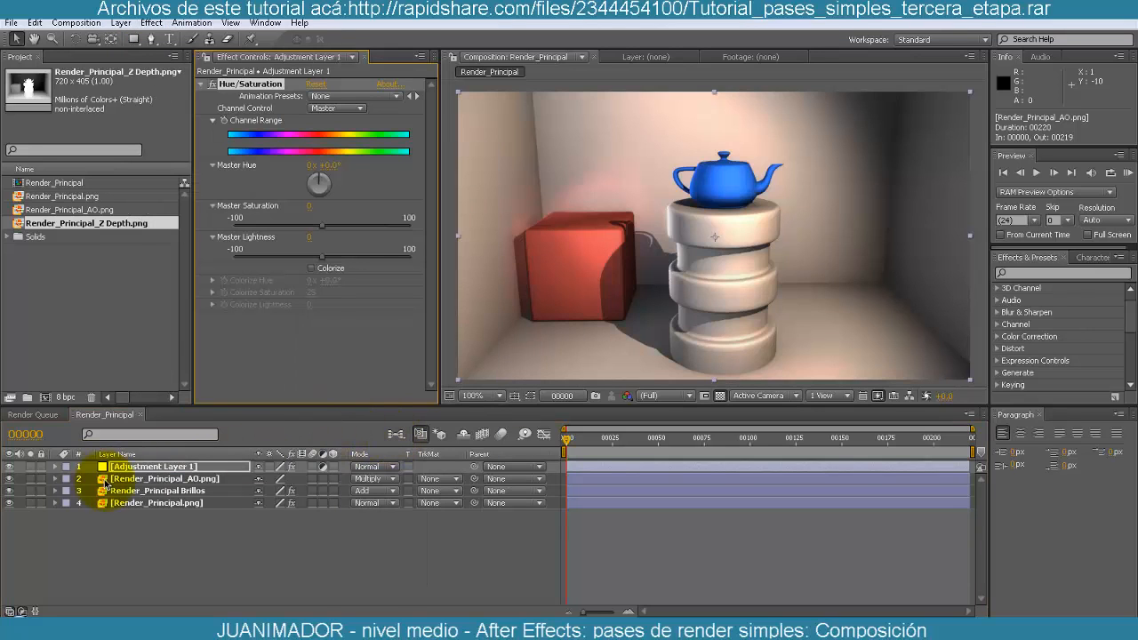
left_click_drag(310, 210, 165, 197)
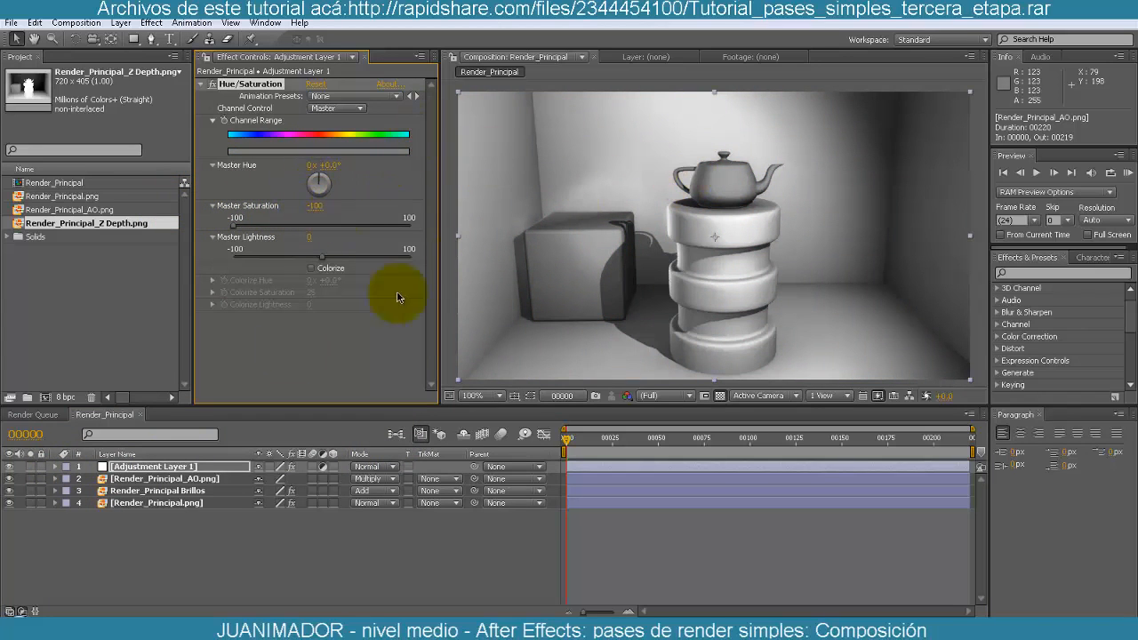
left_click(10, 467)
left_click(9, 467)
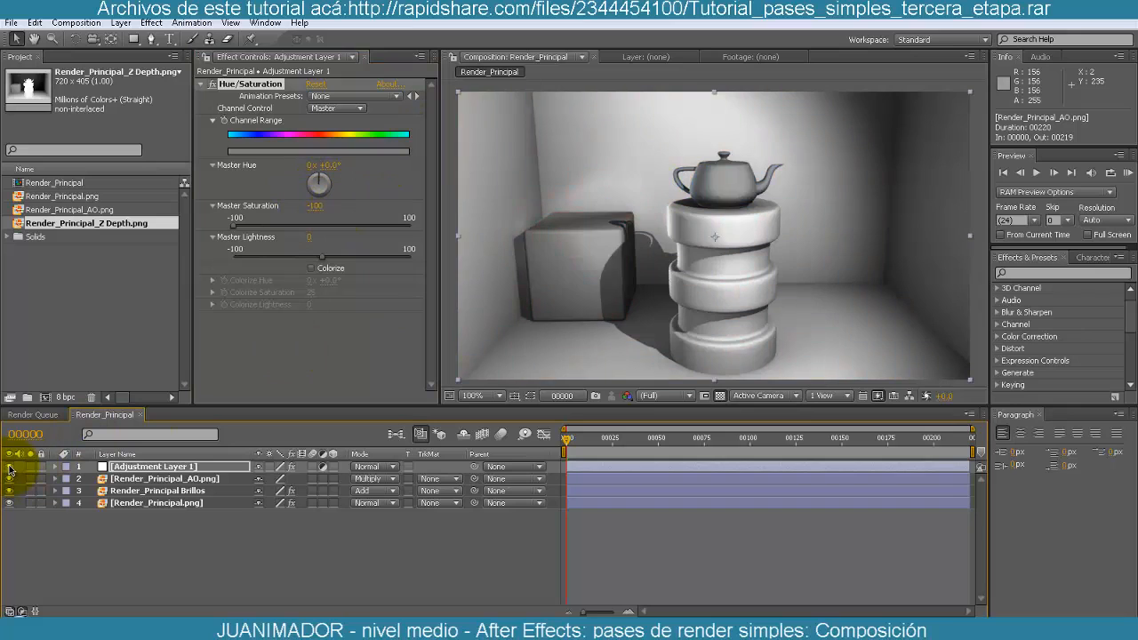
left_click(9, 467)
left_click(9, 467)
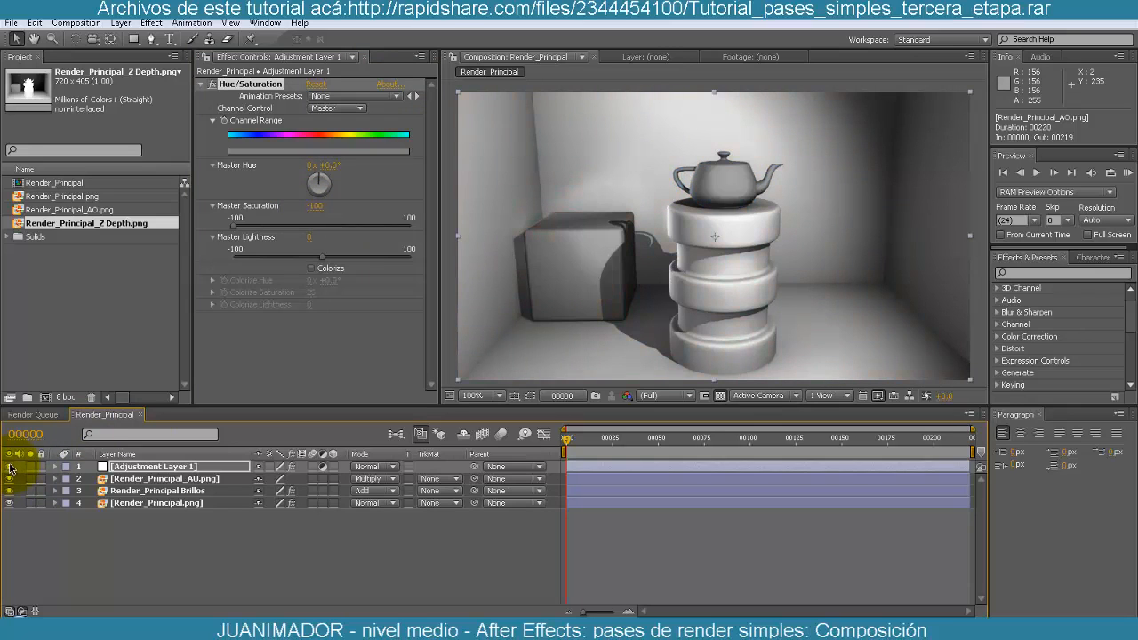
- Delete the Hue/Saturation effect from Adjustment Layer 1
left_click(160, 467)
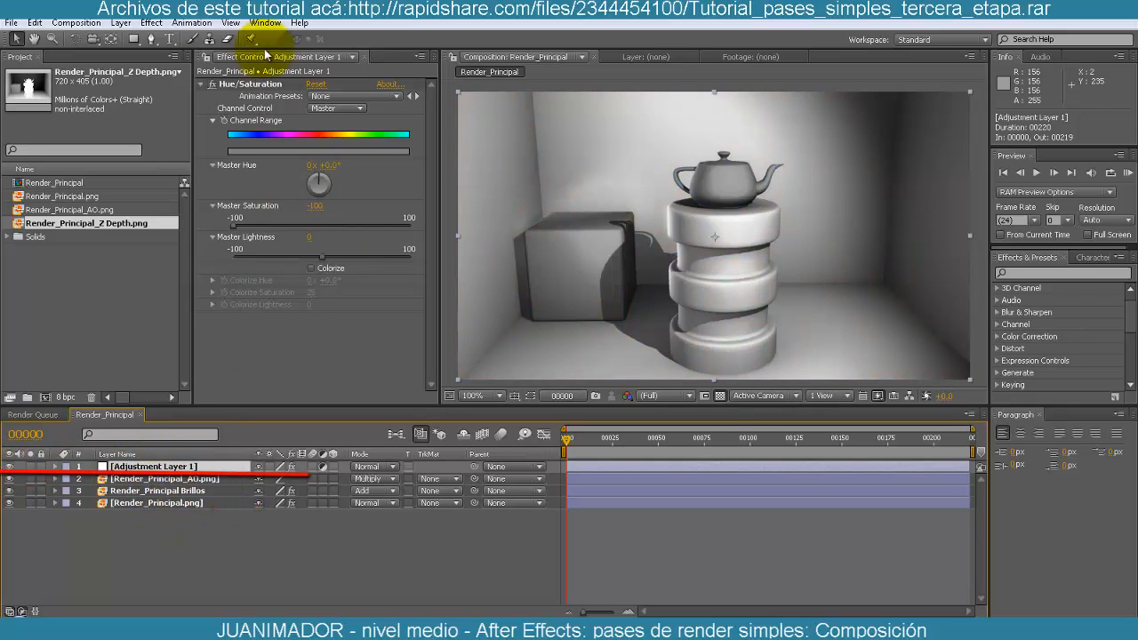
left_click(276, 78)
key("Delete")
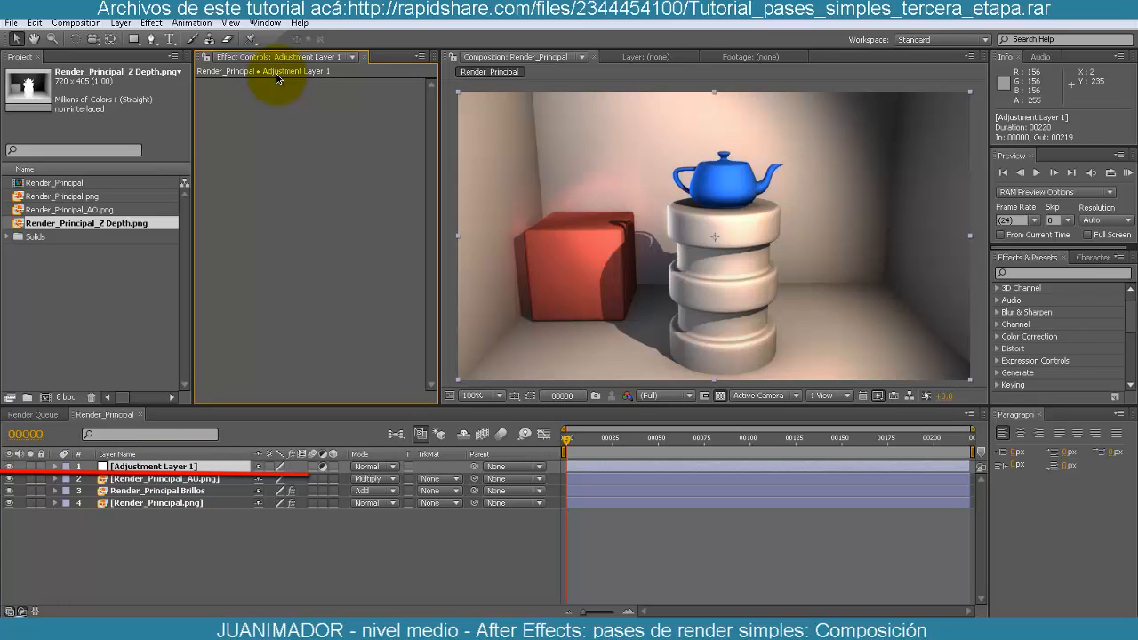
- Apply a Lens Blur effect to Adjustment Layer 1 and enable Repeat Edge Pixels, comparing the image edges with the option off and on
right_click(319, 216)
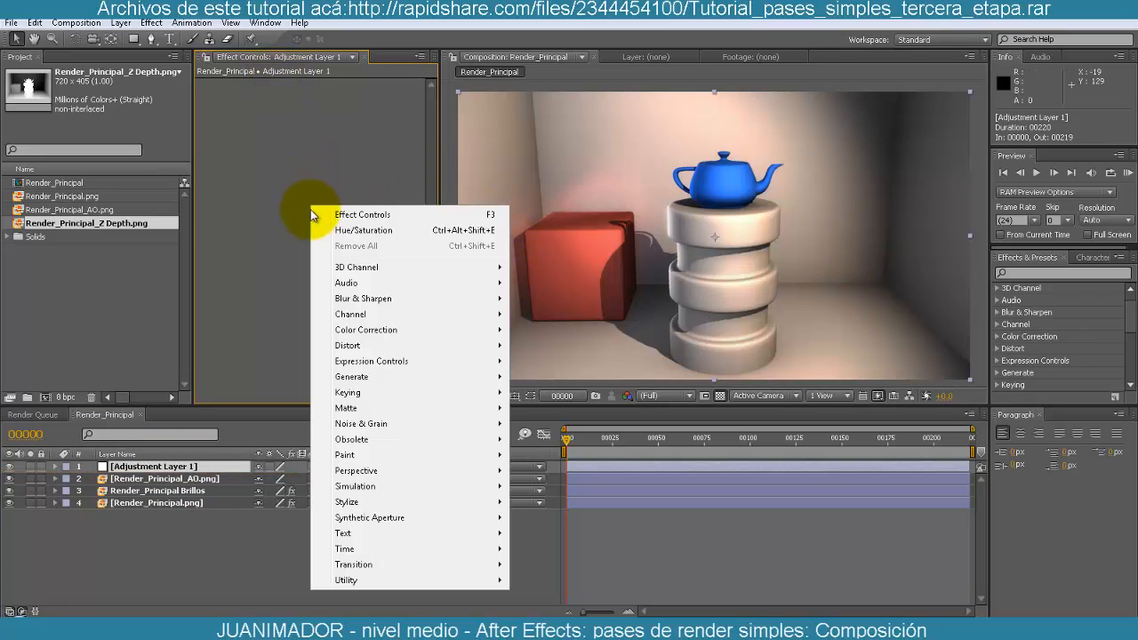
mouse_move(414, 297)
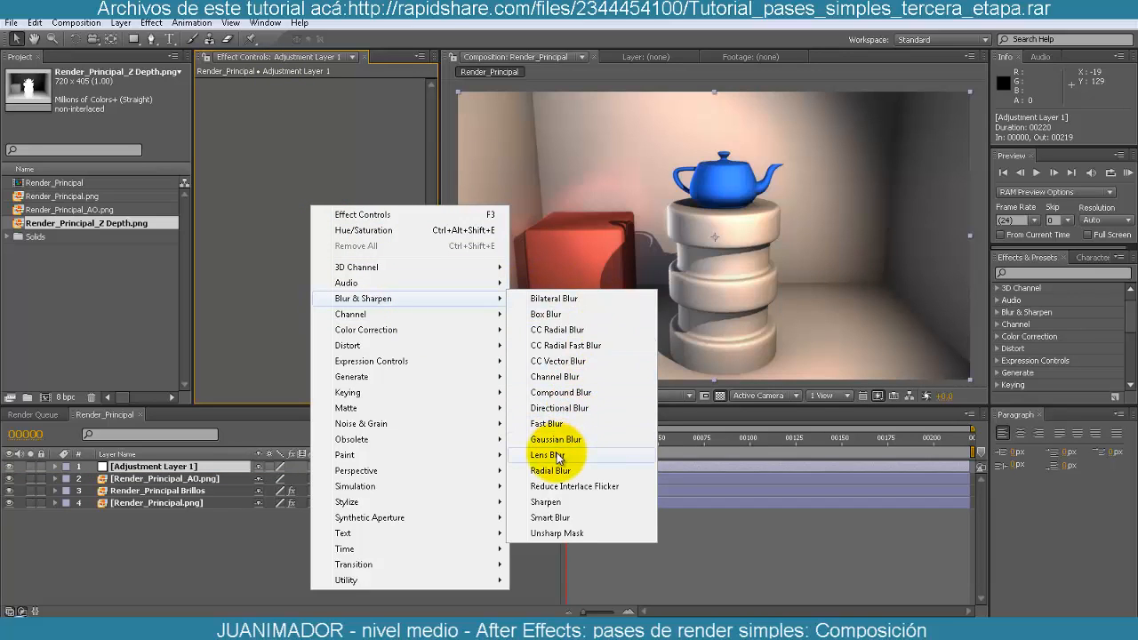
left_click(558, 459)
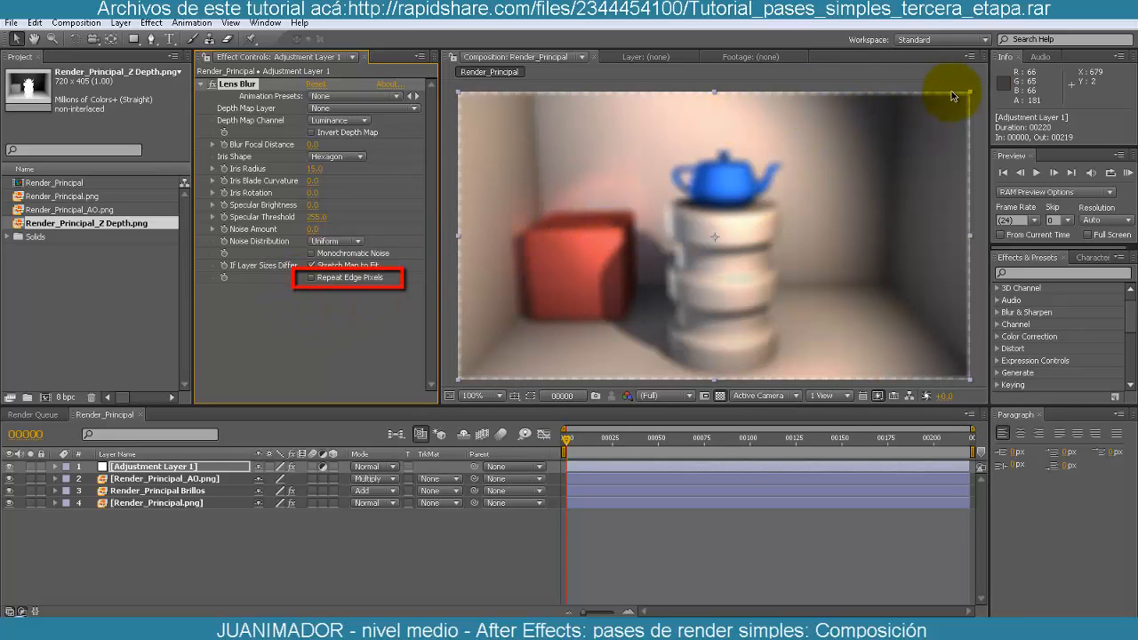
left_click(311, 277)
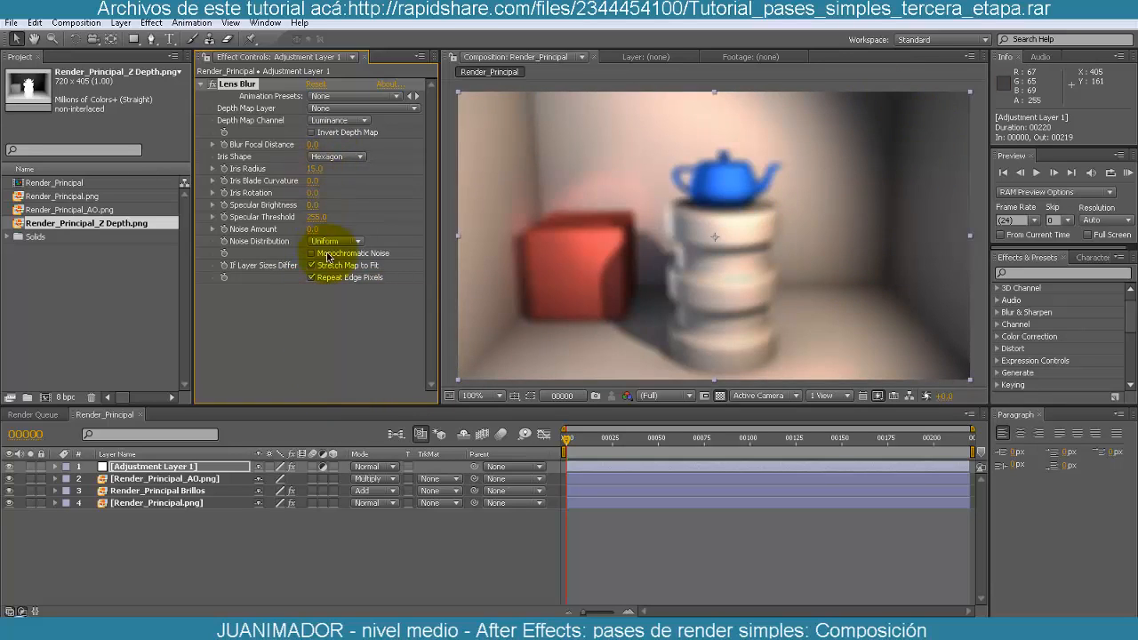
left_click(311, 278)
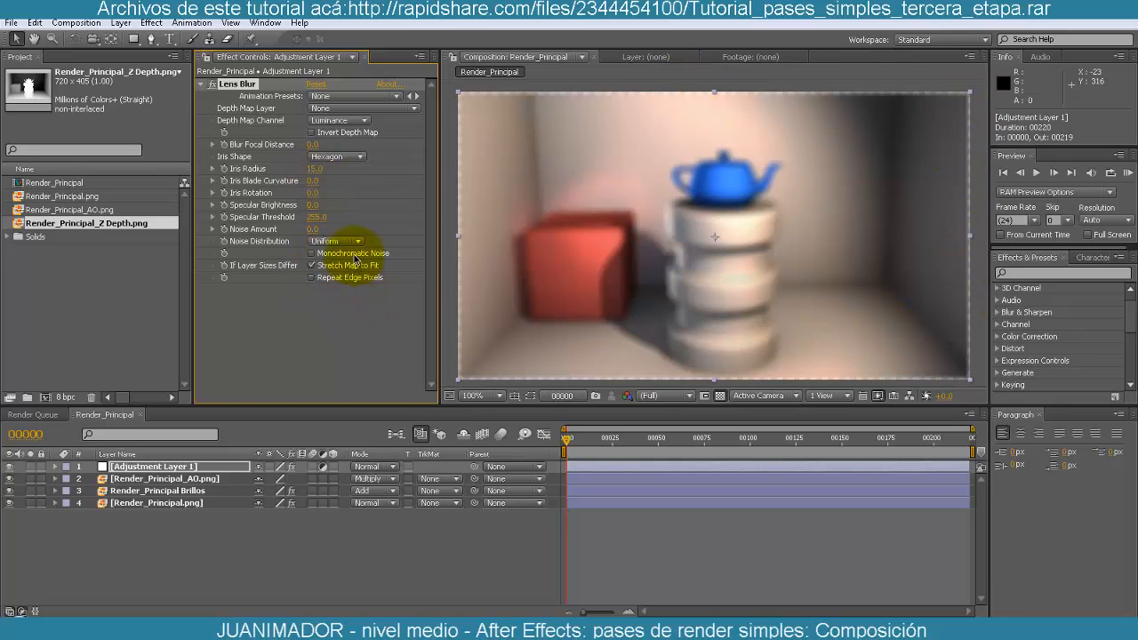
left_click(311, 277)
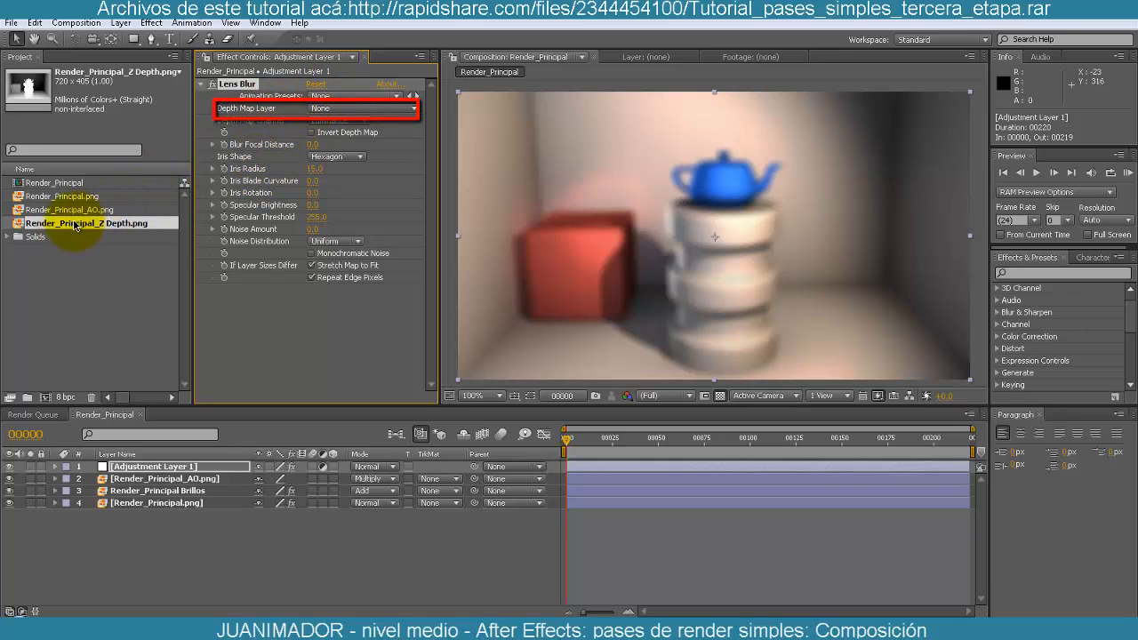
- Add Render_Principal_Z Depth.png as a hidden layer below all others and use it as the depth map layer of Adjustment Layer 1's Lens Blur
mouse_move(78, 226)
left_mouse_down()
mouse_move(152, 445)
mouse_move(156, 514)
left_mouse_up()
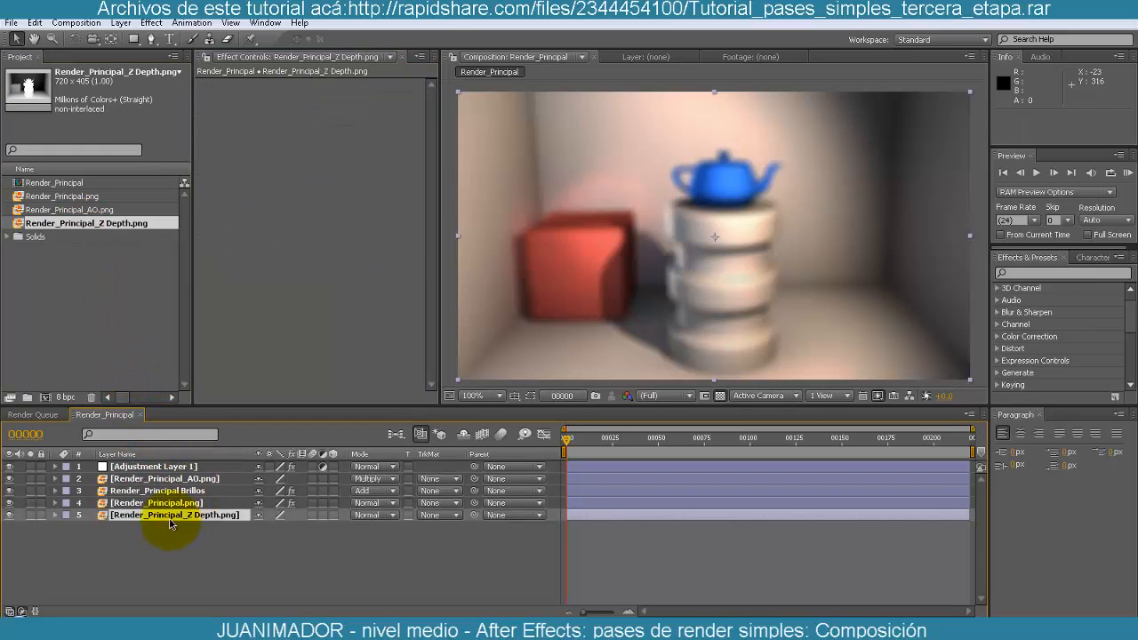
left_click(10, 515)
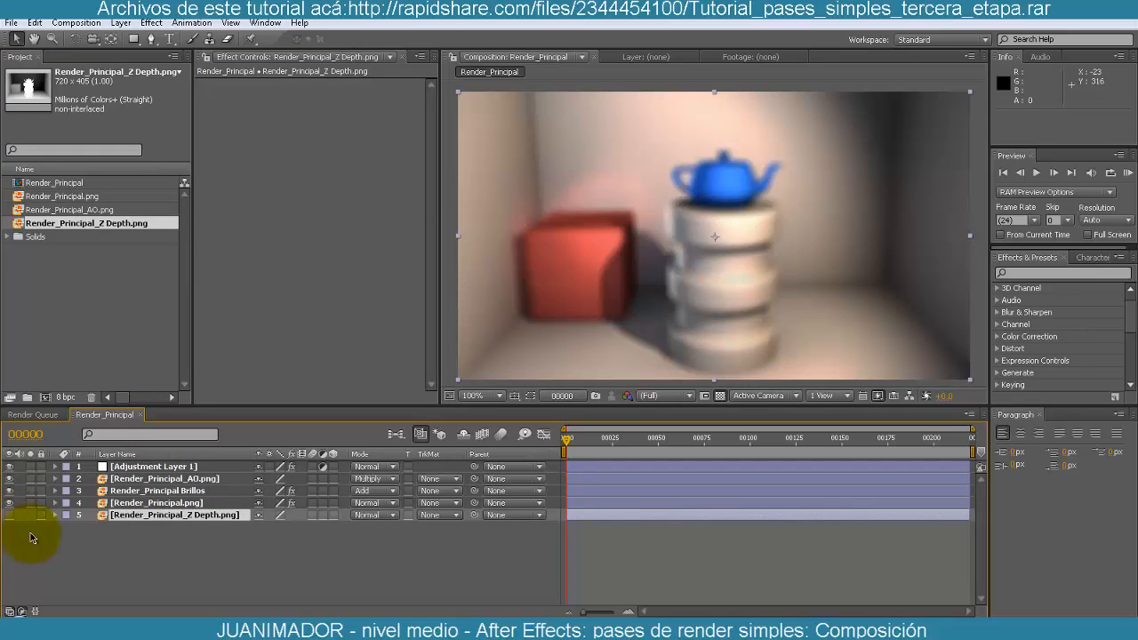
left_click(149, 467)
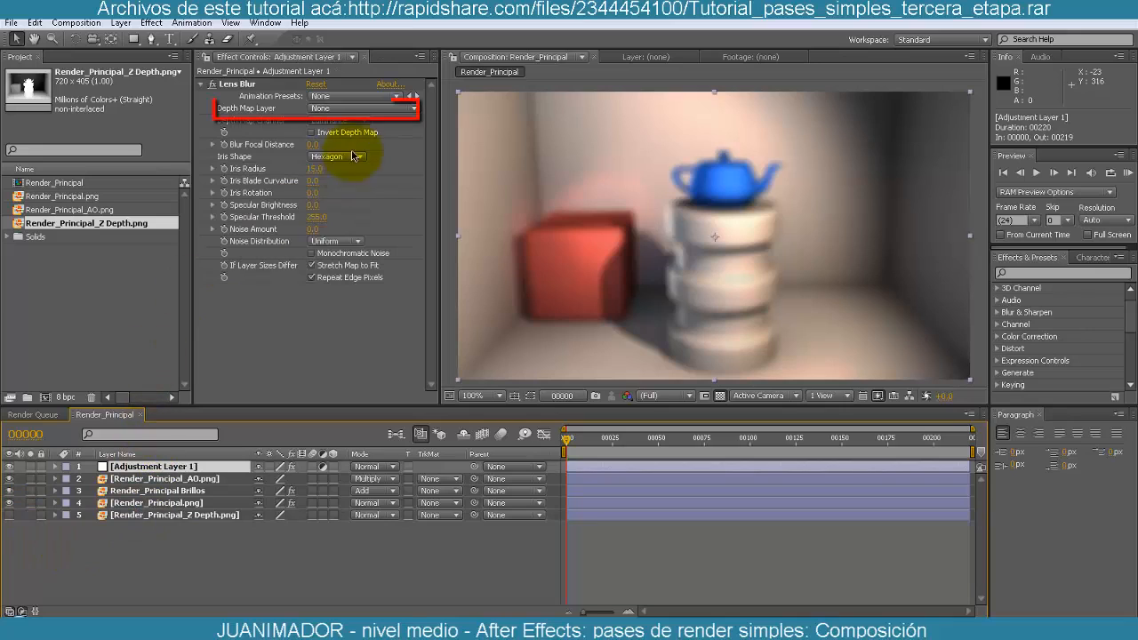
left_click(328, 110)
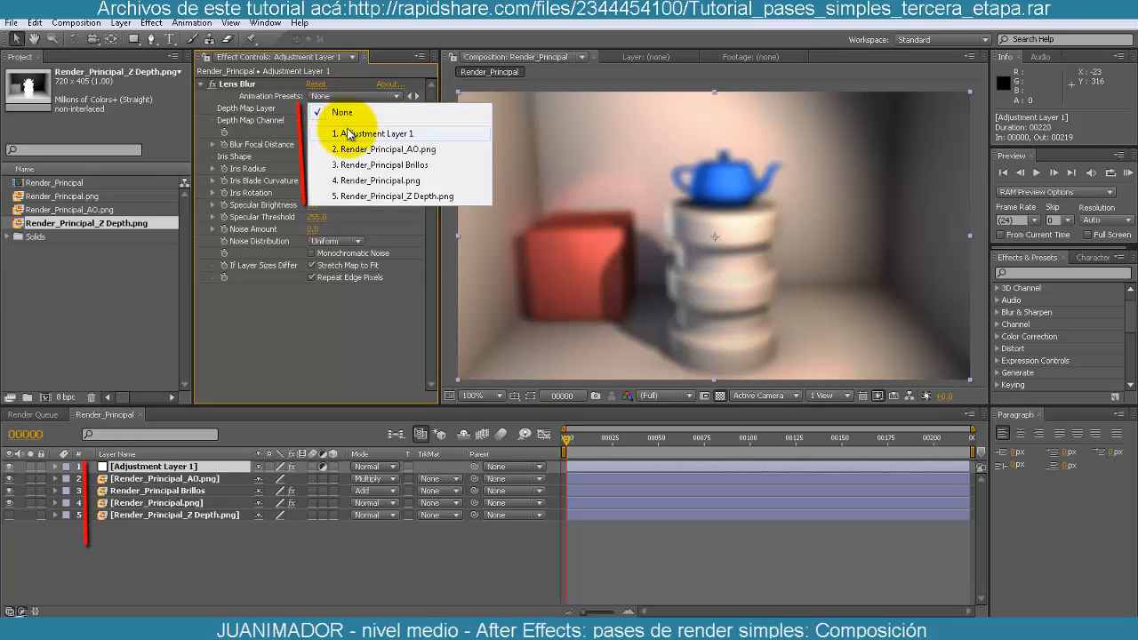
left_click(371, 197)
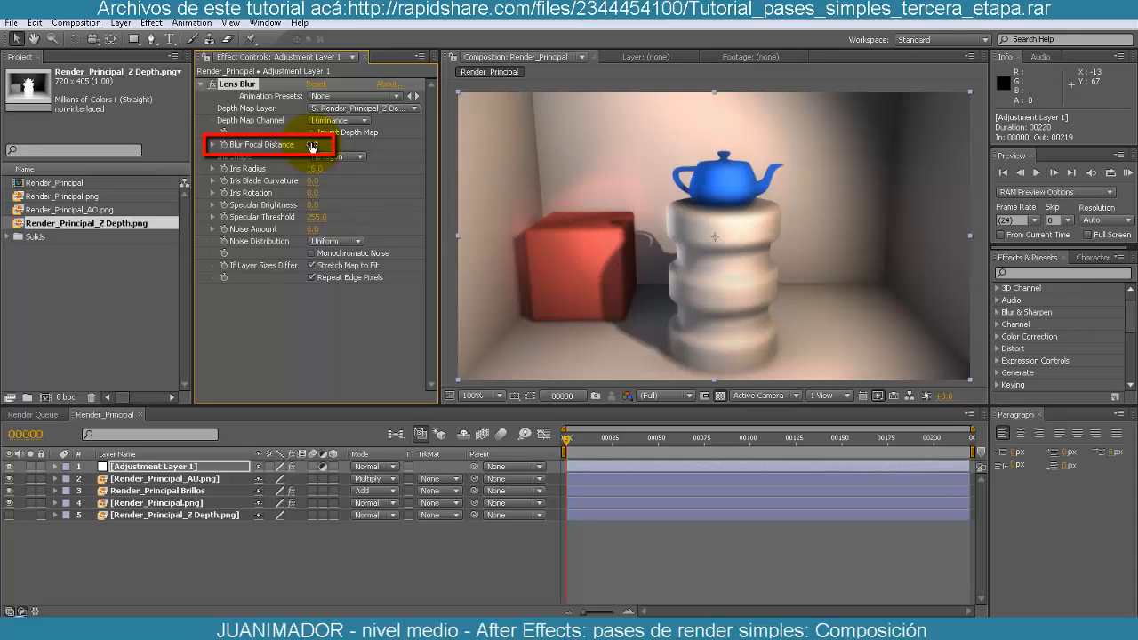
- Try different Blur Focal Distance values in the Lens Blur effect to shift the focus between foreground and background
left_click_drag(317, 144, 356, 134)
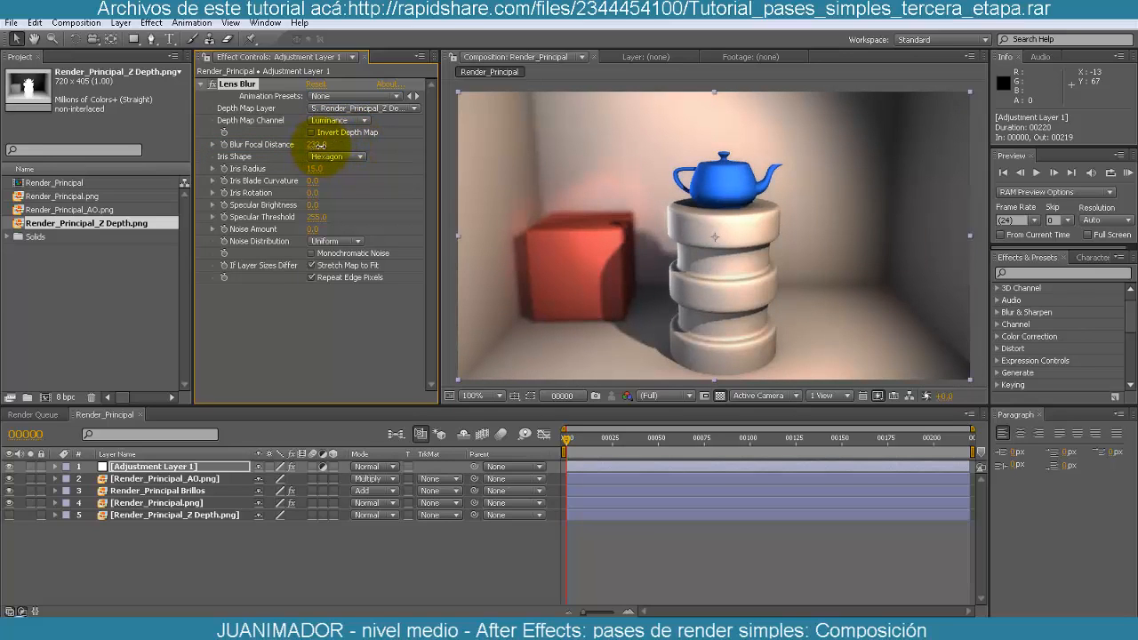
left_click_drag(318, 144, 349, 148)
left_click_drag(319, 147, 172, 140)
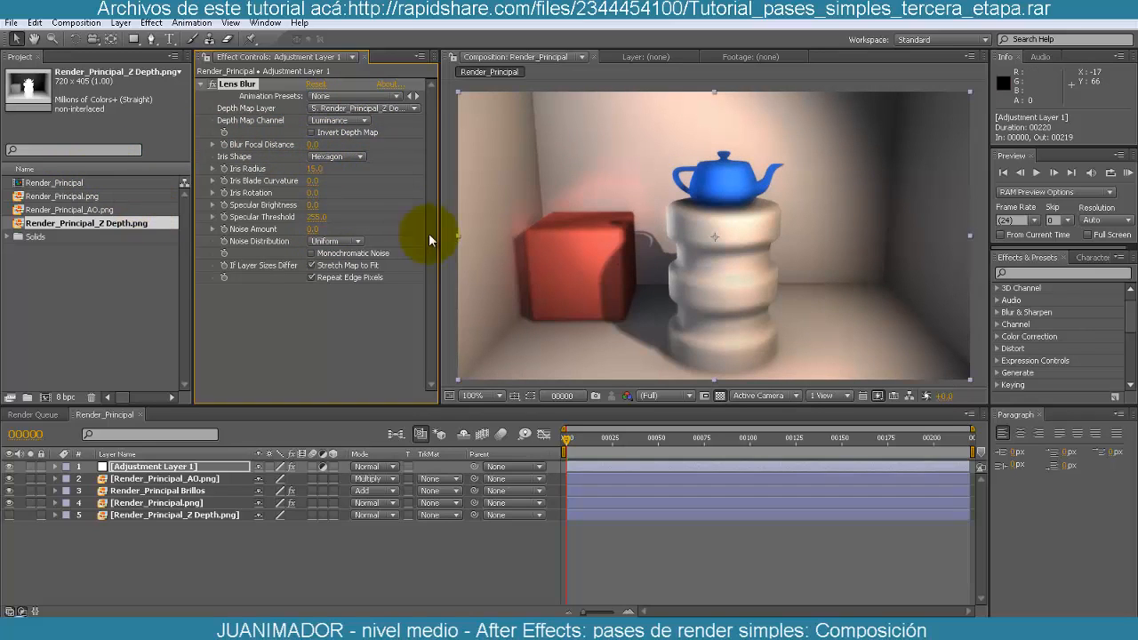
left_click_drag(312, 144, 331, 151)
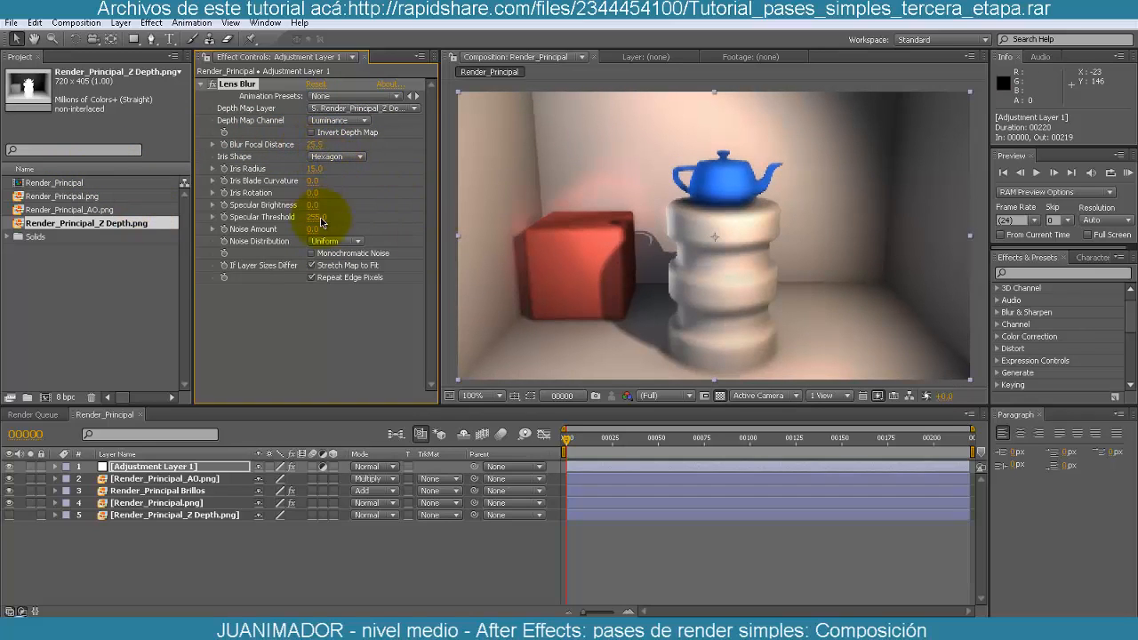
- Set the Lens Blur effect's Blur Focal Distance to 255
left_click(315, 146)
type("255")
key("Return")
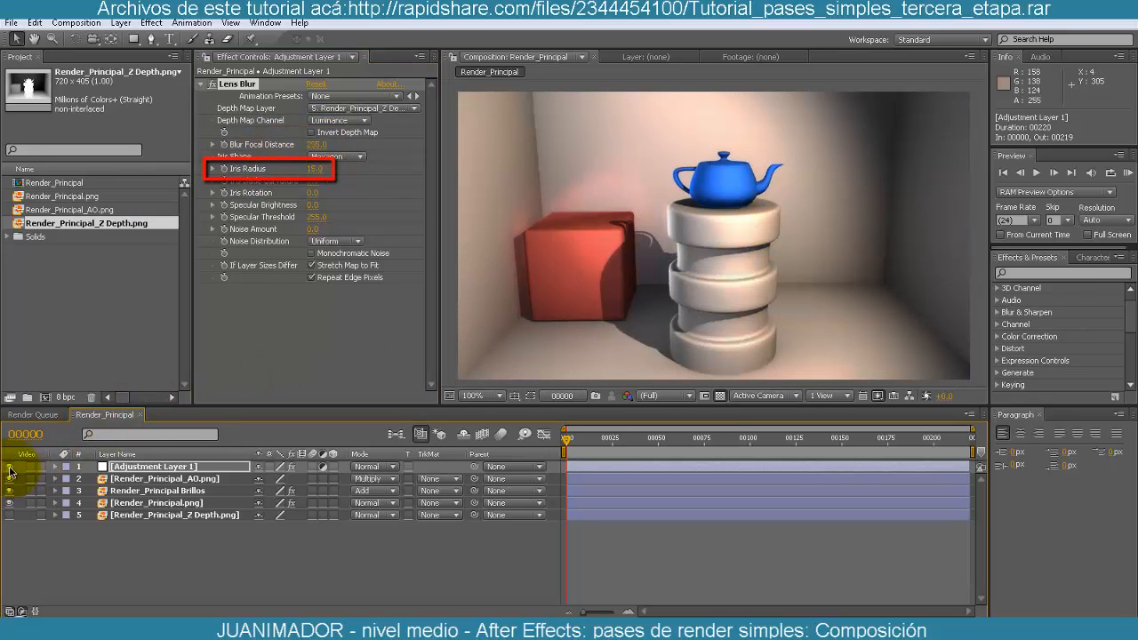
- Try an Iris Radius of 5 in the Lens Blur effect and settle on 25
left_click(313, 170)
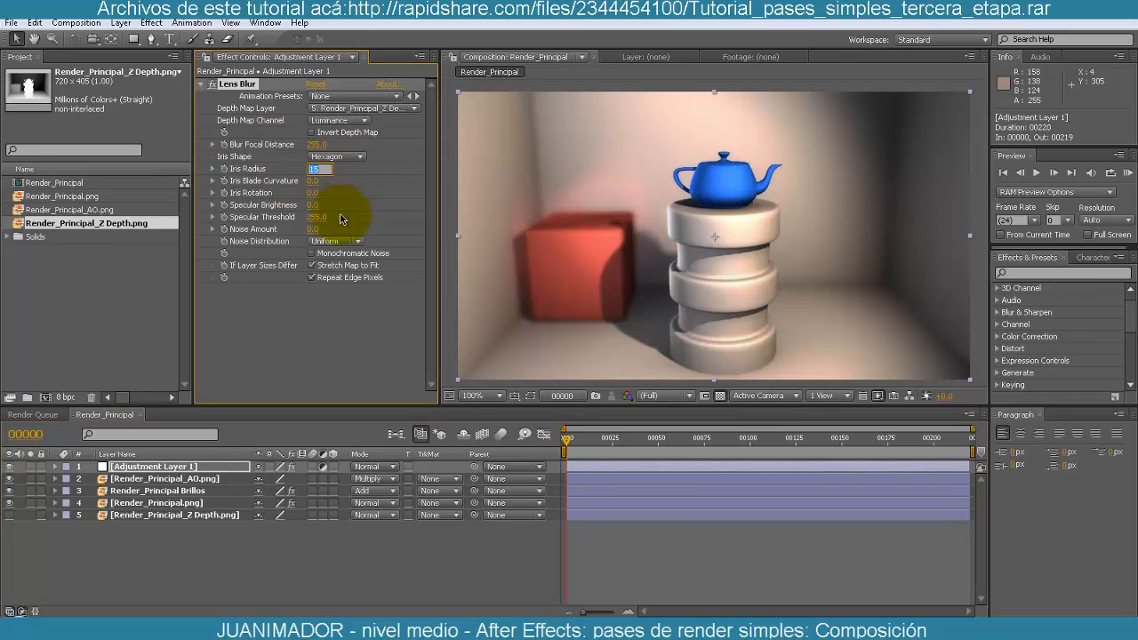
type("5")
key("Return")
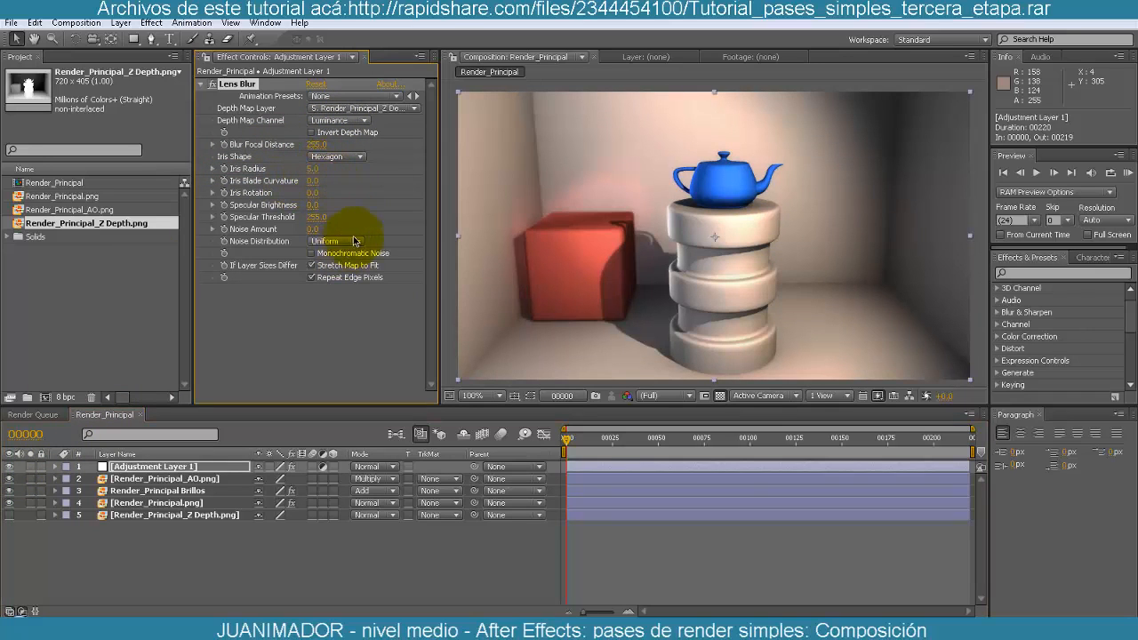
left_click(313, 169)
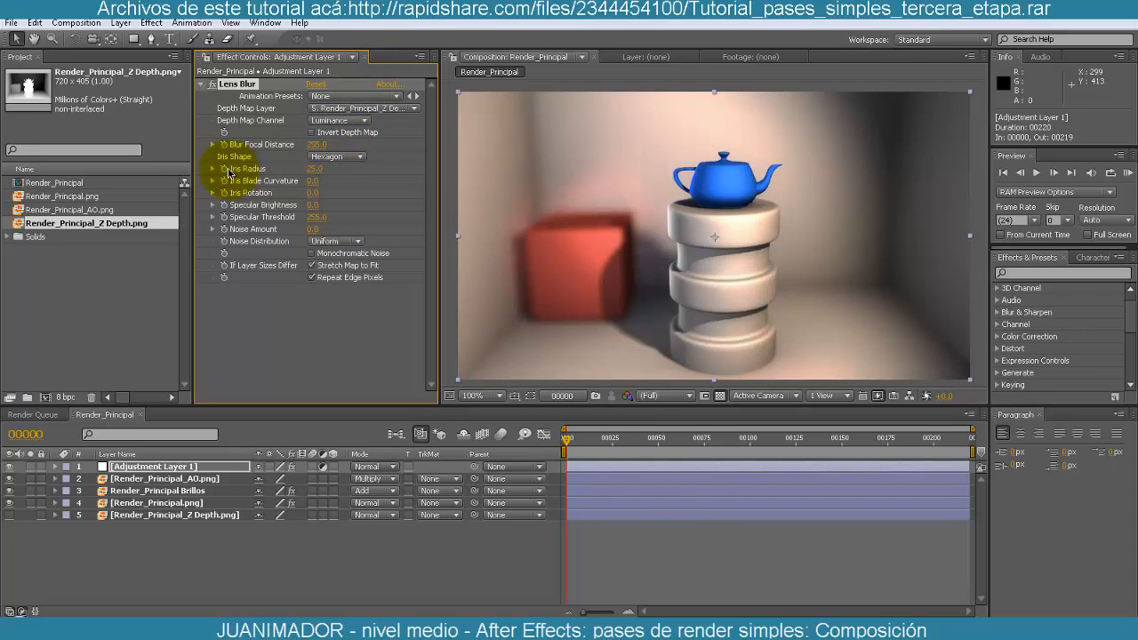
- Collapse the Lens Blur effect's properties and rename Adjustment Layer 1 as LENS BLUR in its solid settings
left_click(201, 83)
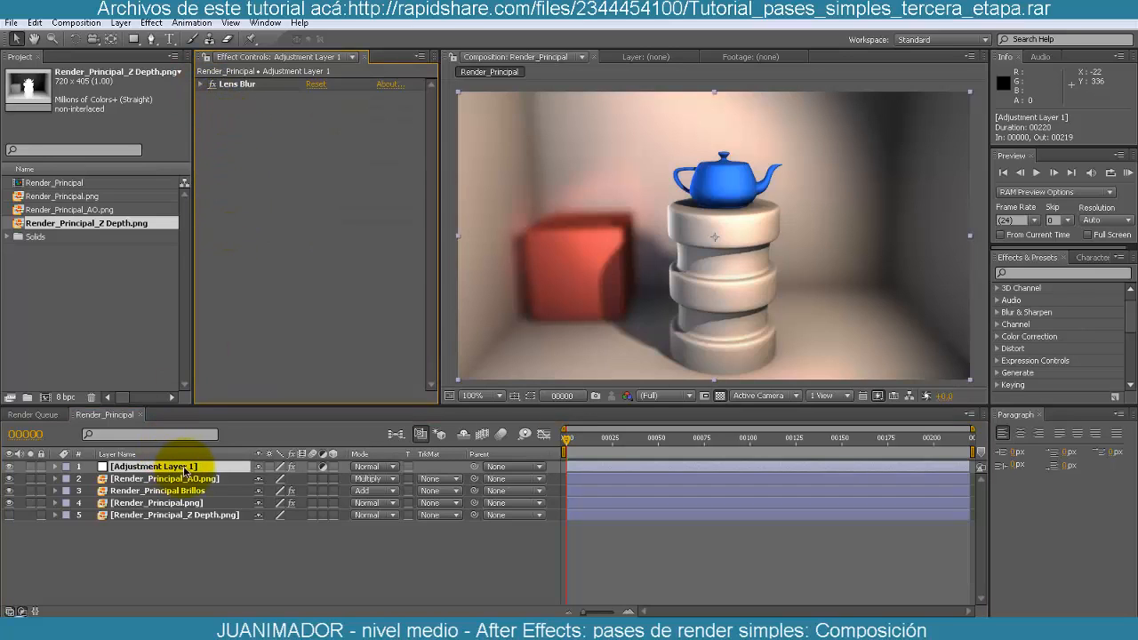
left_click(121, 22)
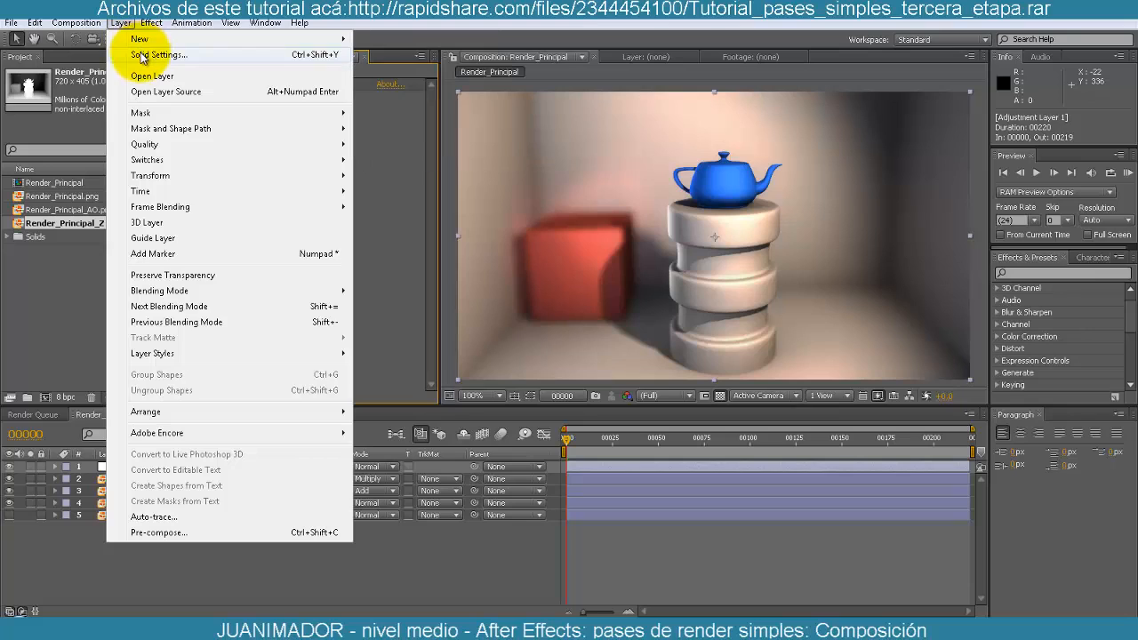
left_click(142, 53)
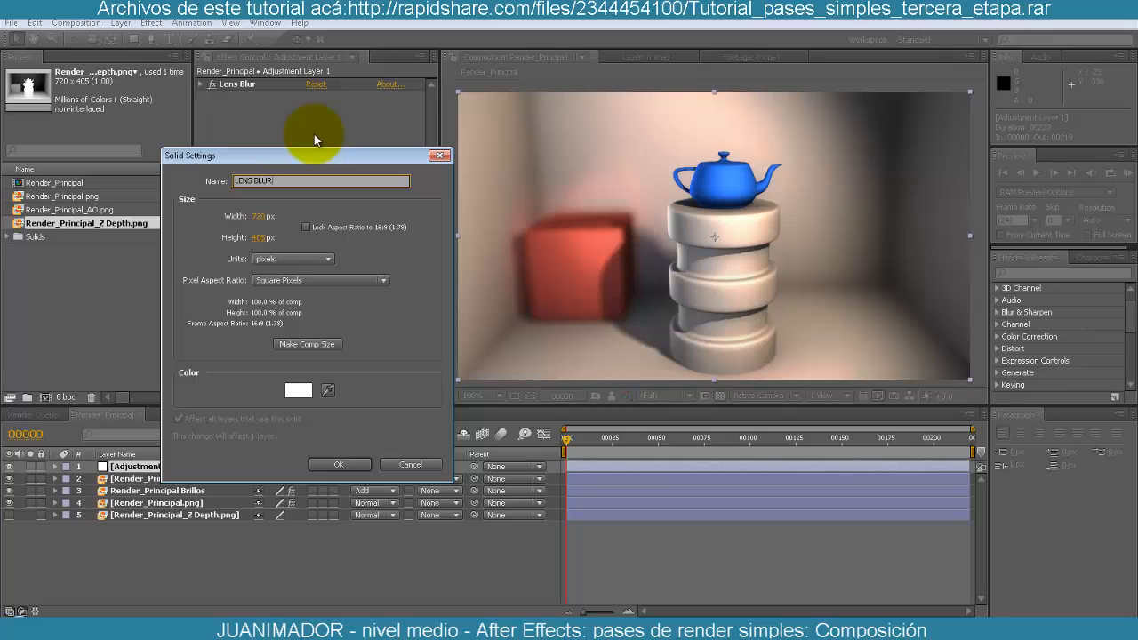
key("Return")
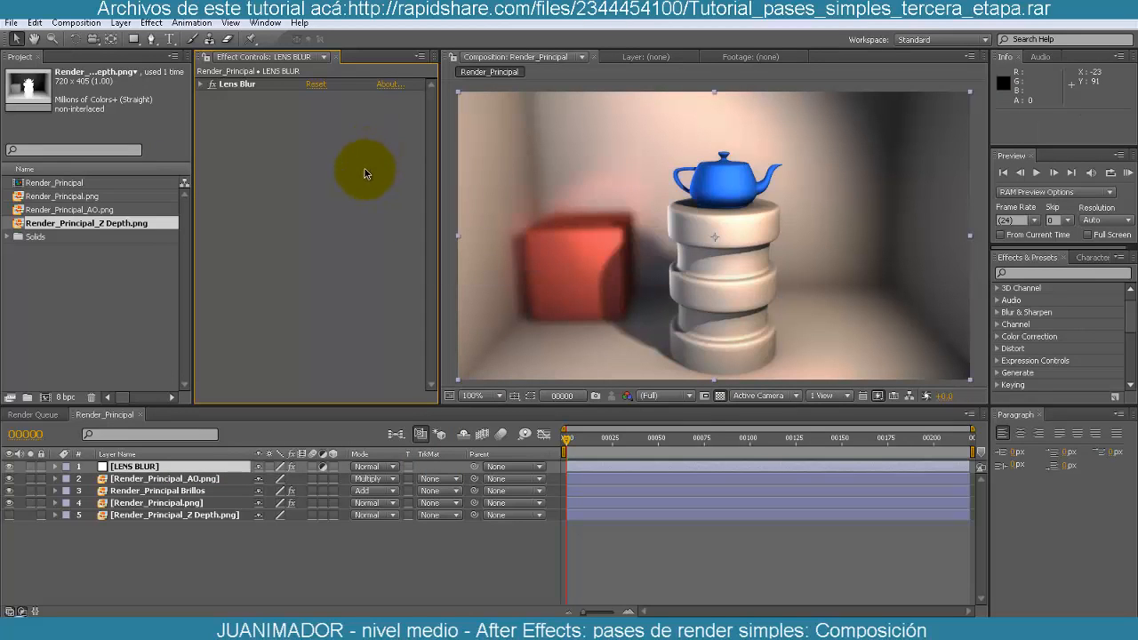
- Create a white, composition-sized solid layer named COLOR(RAMP-PENDIENTE) above the LENS BLUR layer
left_click(105, 465)
left_click(120, 22)
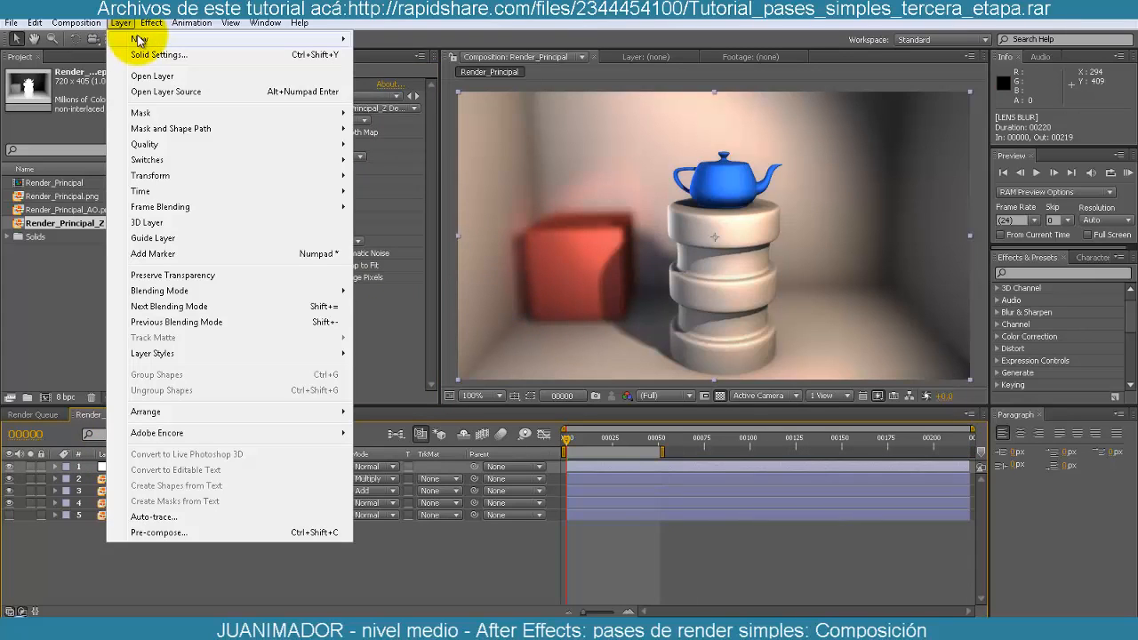
mouse_move(142, 38)
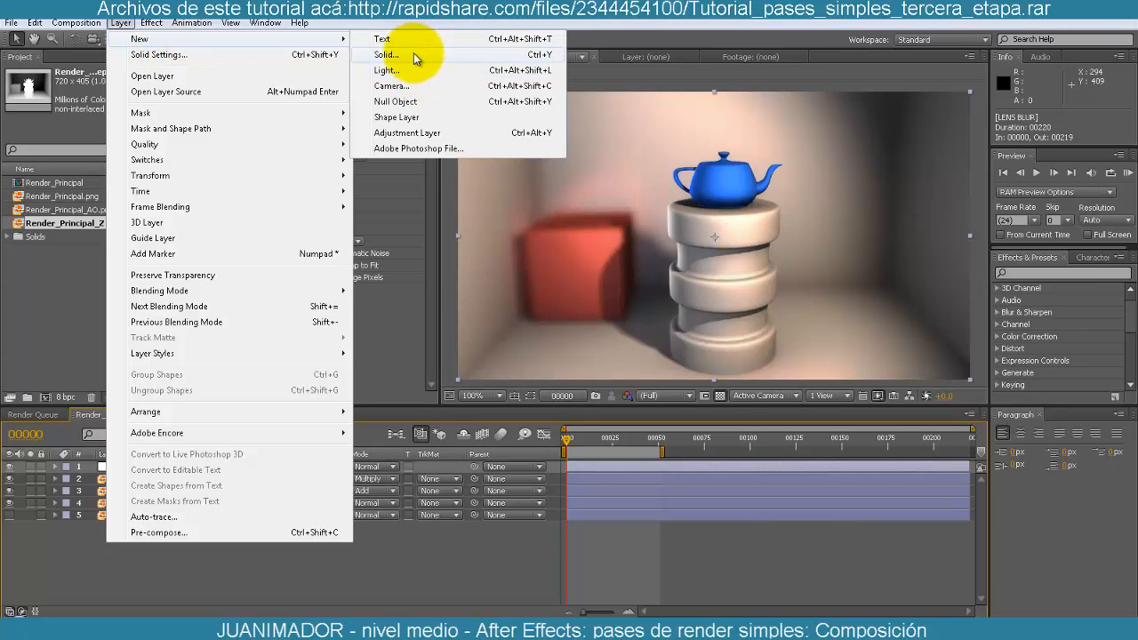
left_click(412, 54)
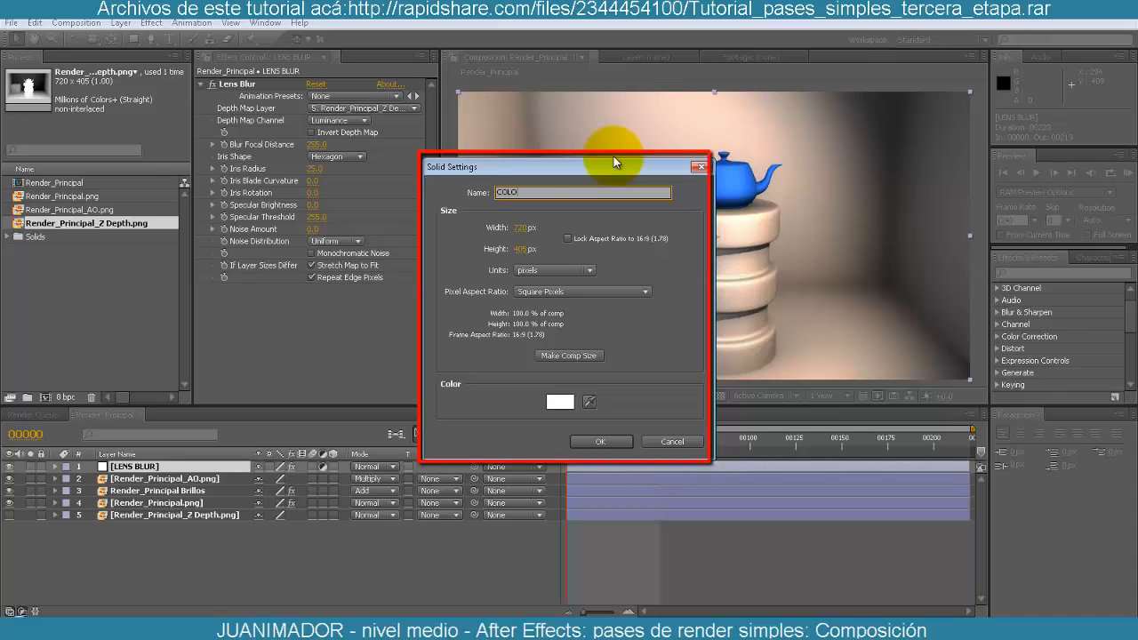
left_click(589, 402)
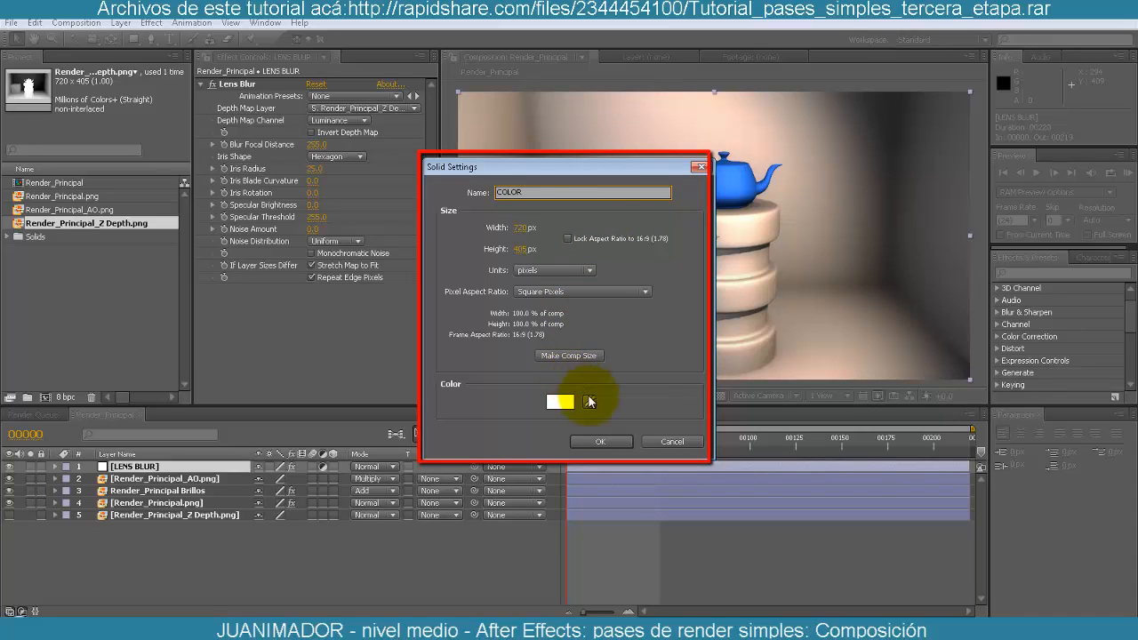
type("(")
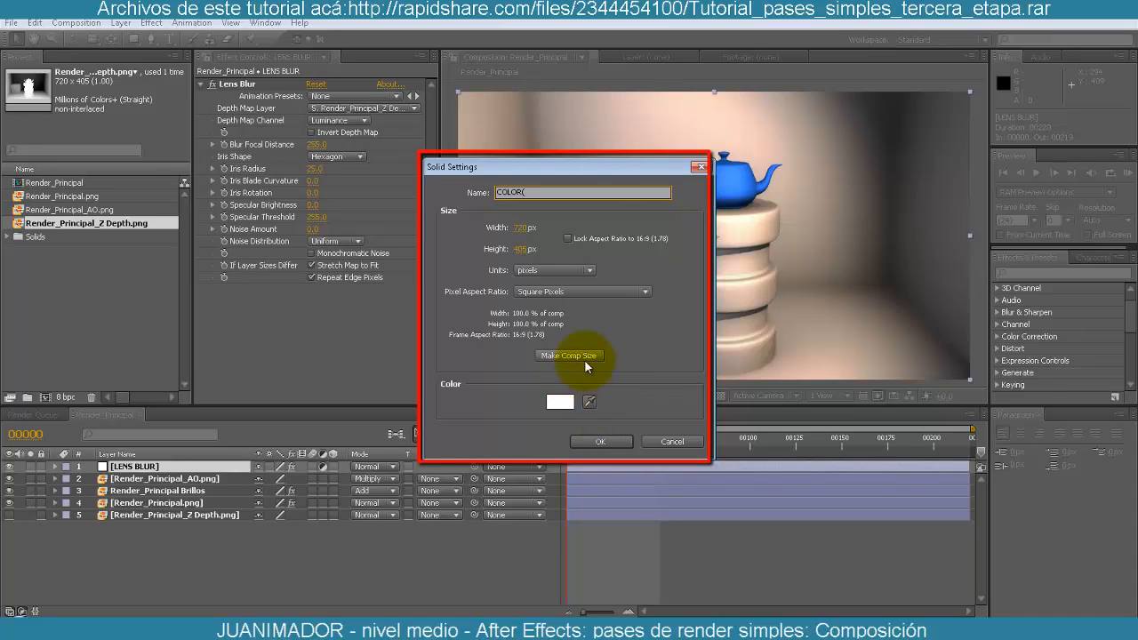
type("RAMP-PENDIENTE)")
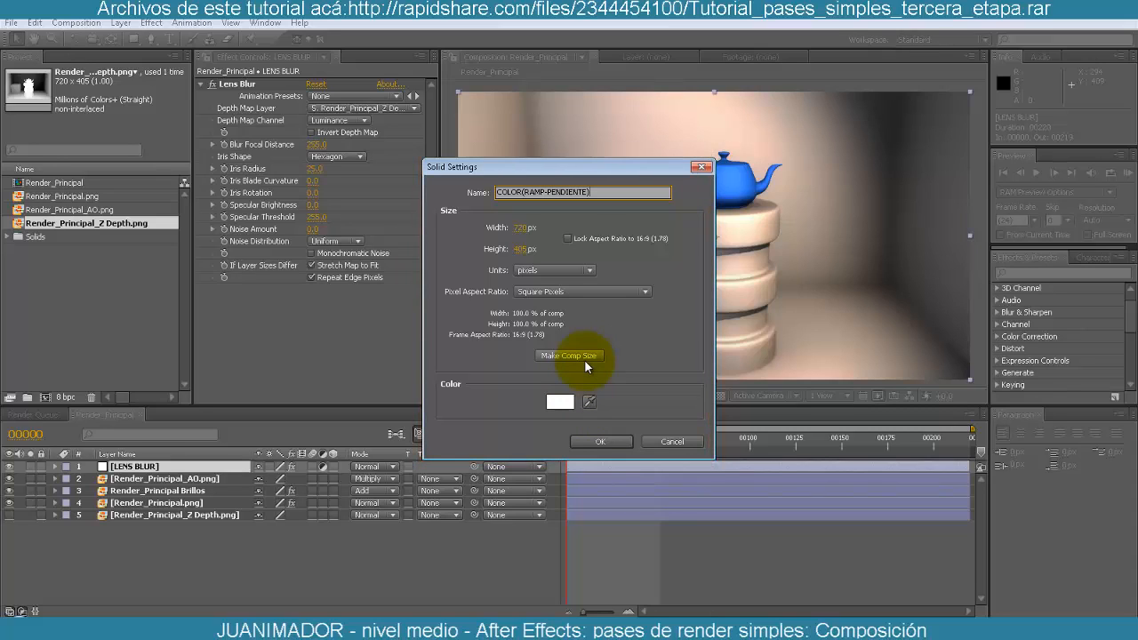
left_click(598, 442)
- Find the Ramp effect and apply it to the COLOR(RAMP-PENDIENTE) layer
left_click(1059, 272)
type("ramp")
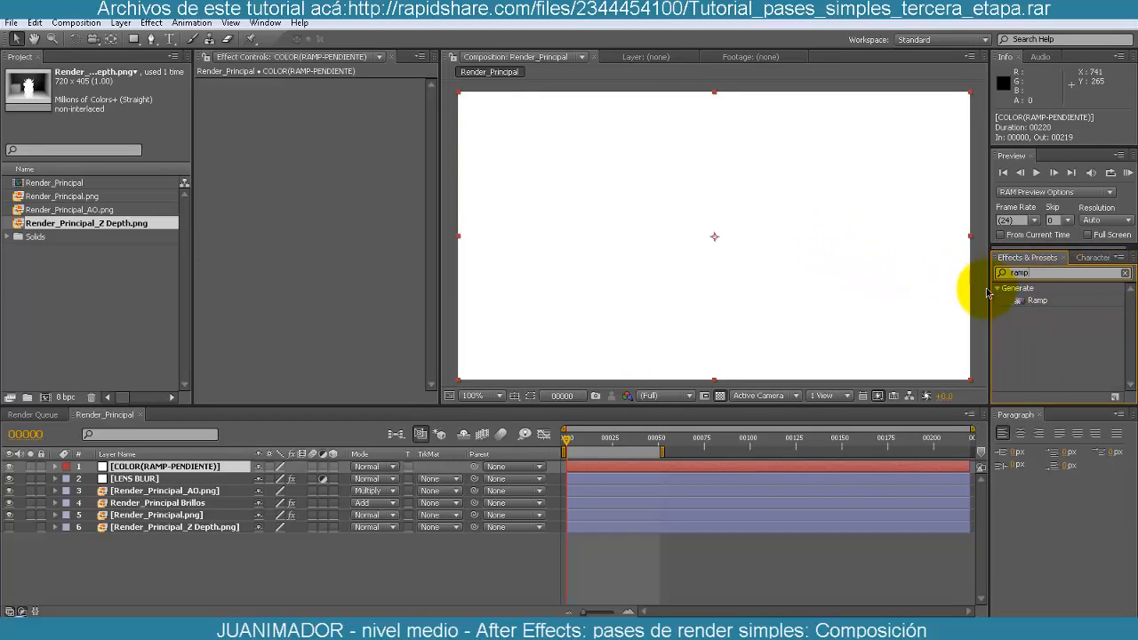
left_click_drag(1037, 302, 724, 389)
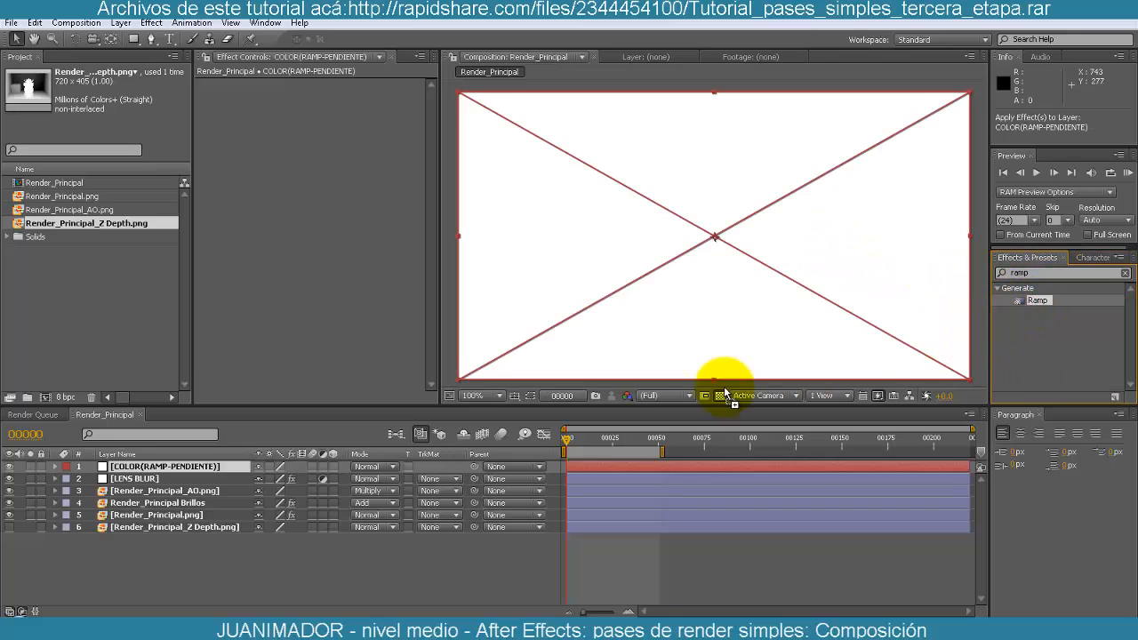
left_click_drag(710, 315, 178, 468)
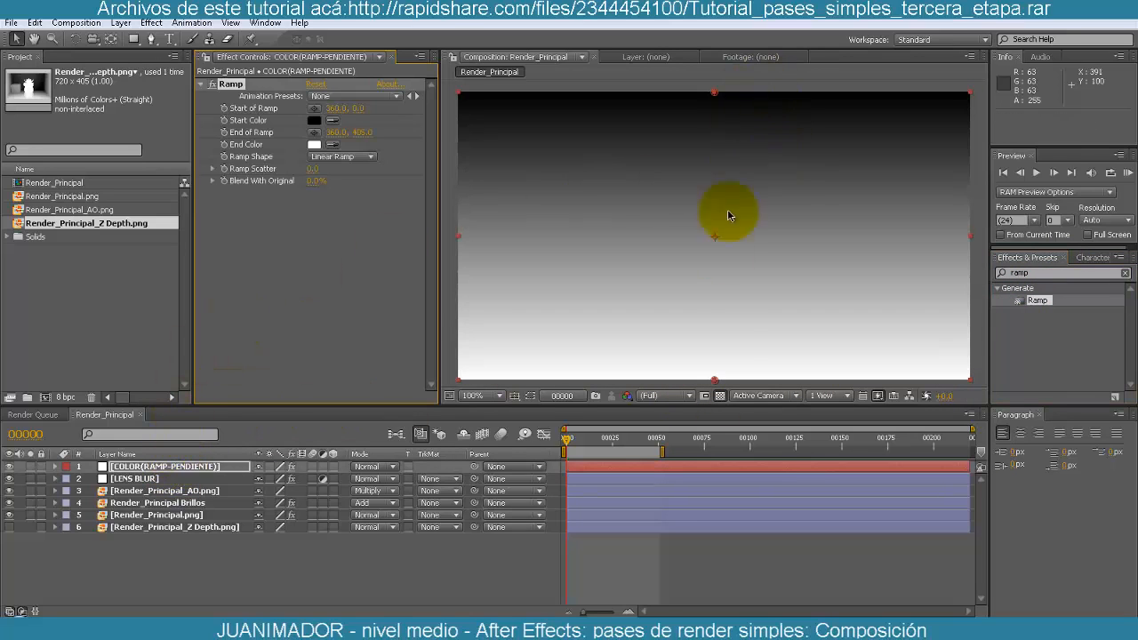
- Toggle the COLOR(RAMP-PENDIENTE) layer's visibility to compare the gradient with the composite underneath
left_click(9, 467)
left_click(10, 467)
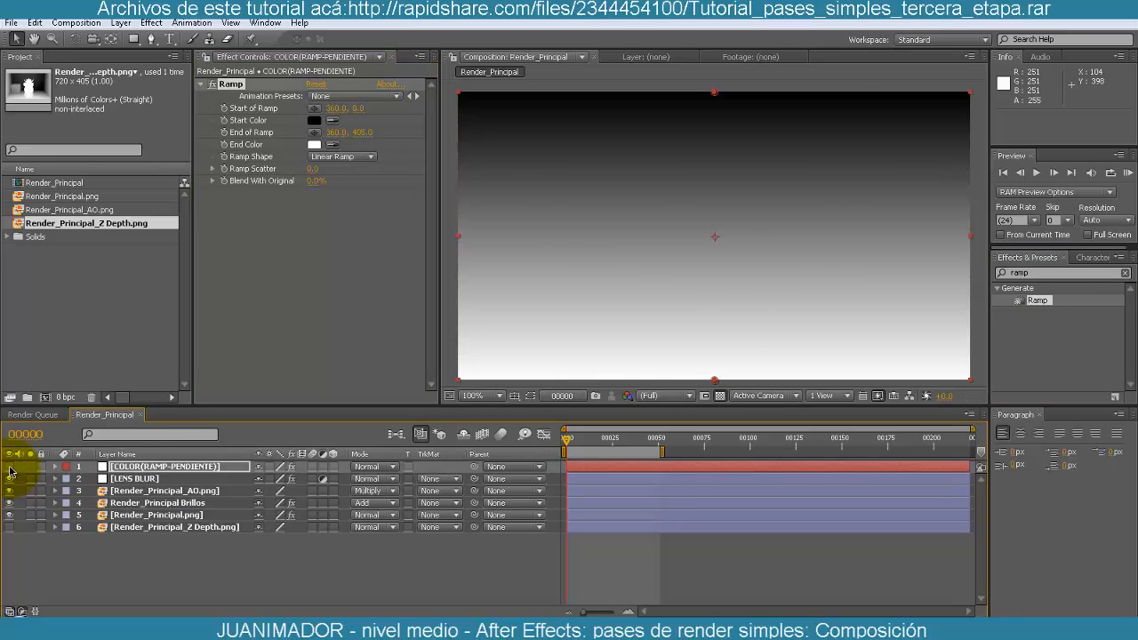
left_click(10, 468)
left_click(10, 467)
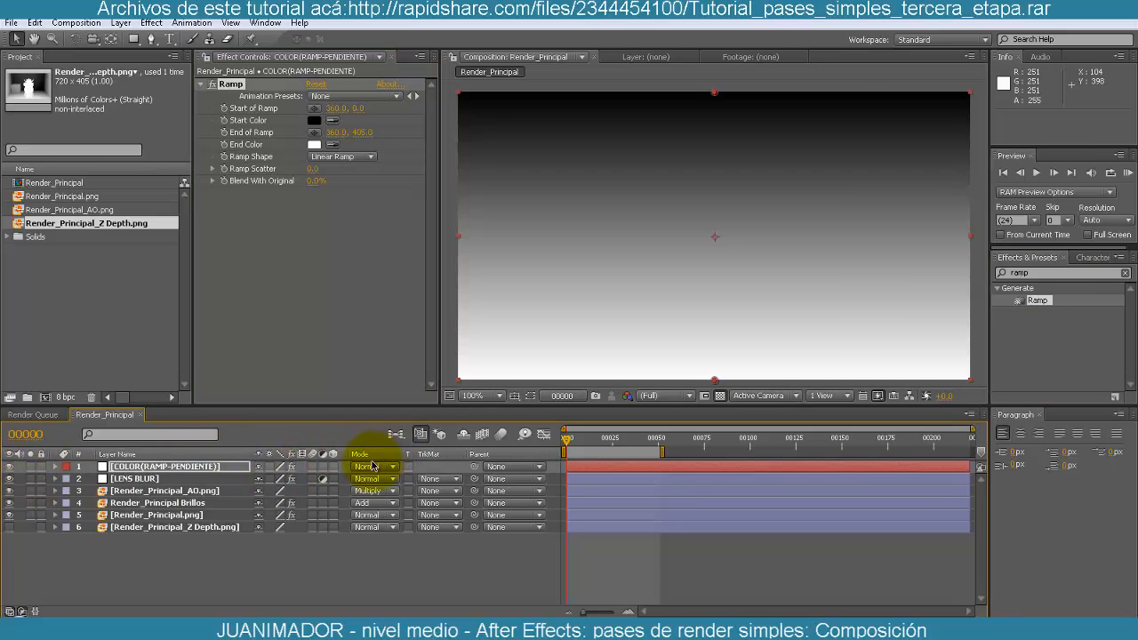
- Try the Soft Light blending mode on the COLOR(RAMP-PENDIENTE) layer, compare it with the layer hidden, and return it to Normal
left_click(370, 468)
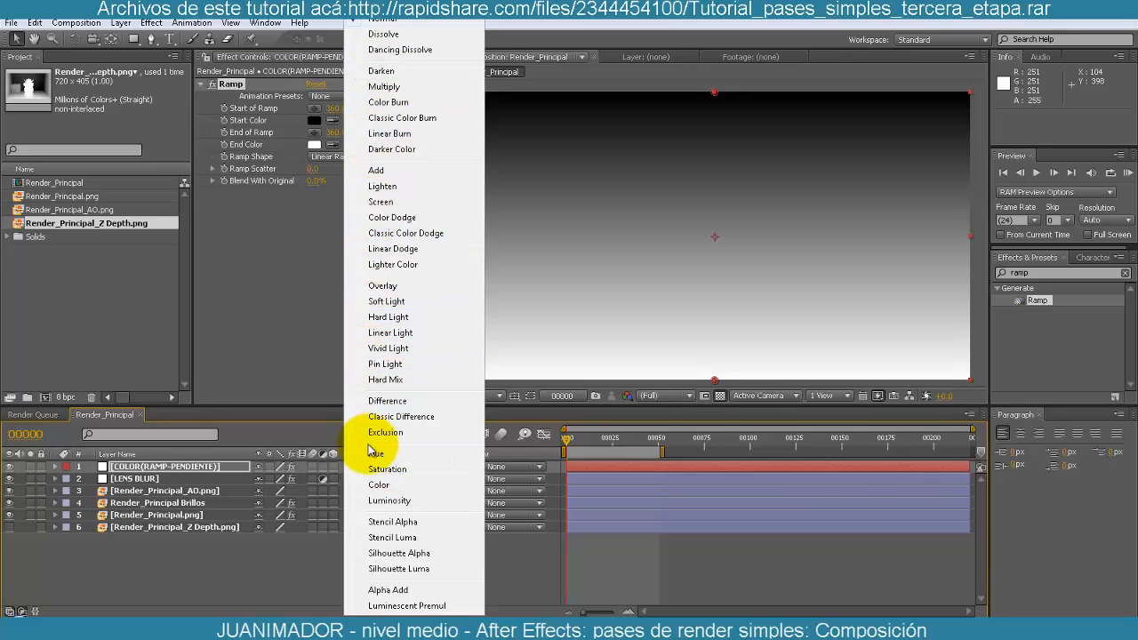
left_click(392, 303)
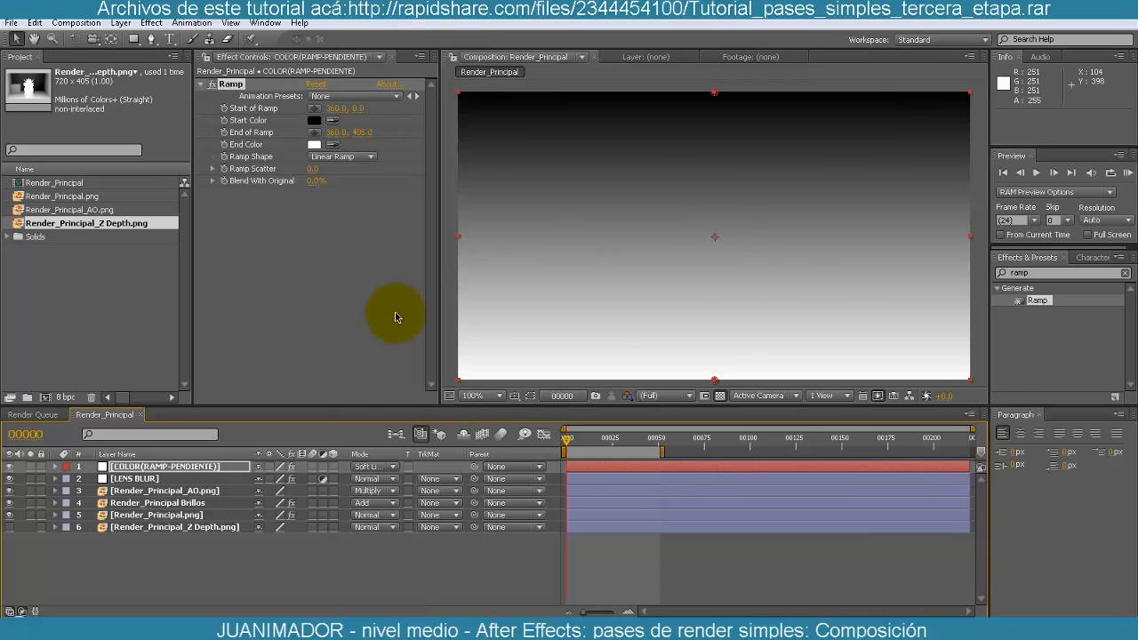
left_click(9, 467)
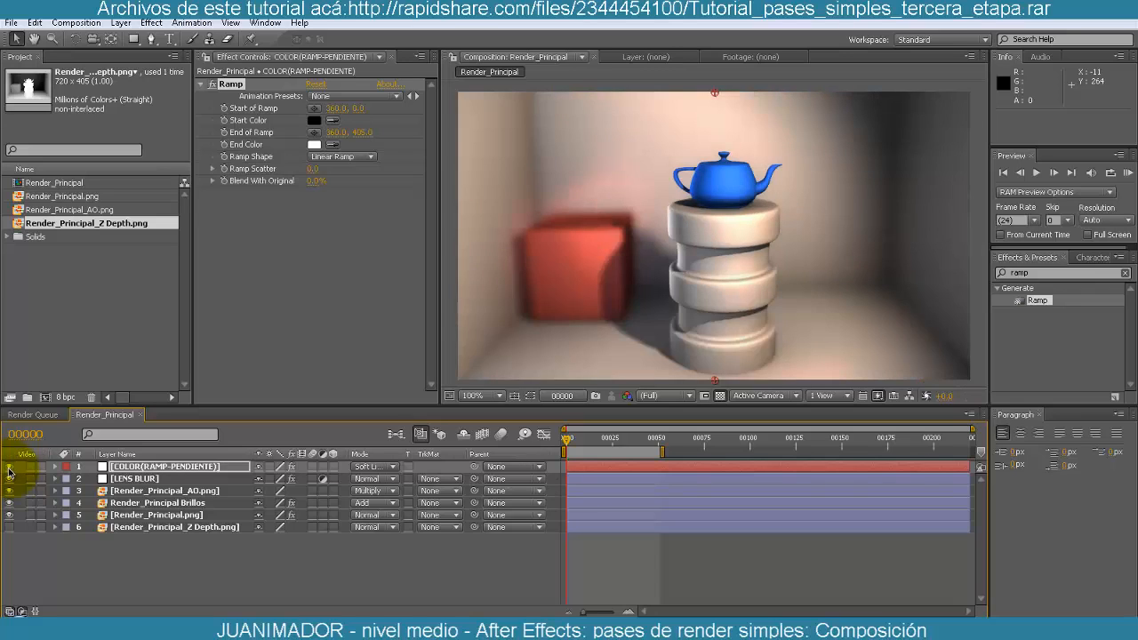
left_click(10, 469)
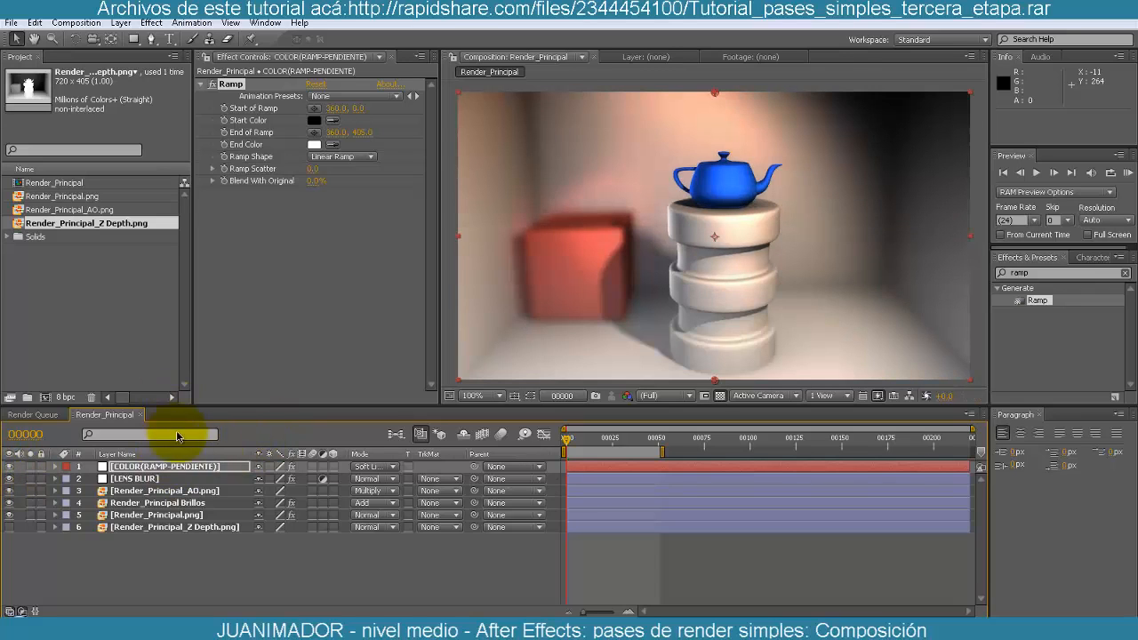
left_click(372, 467)
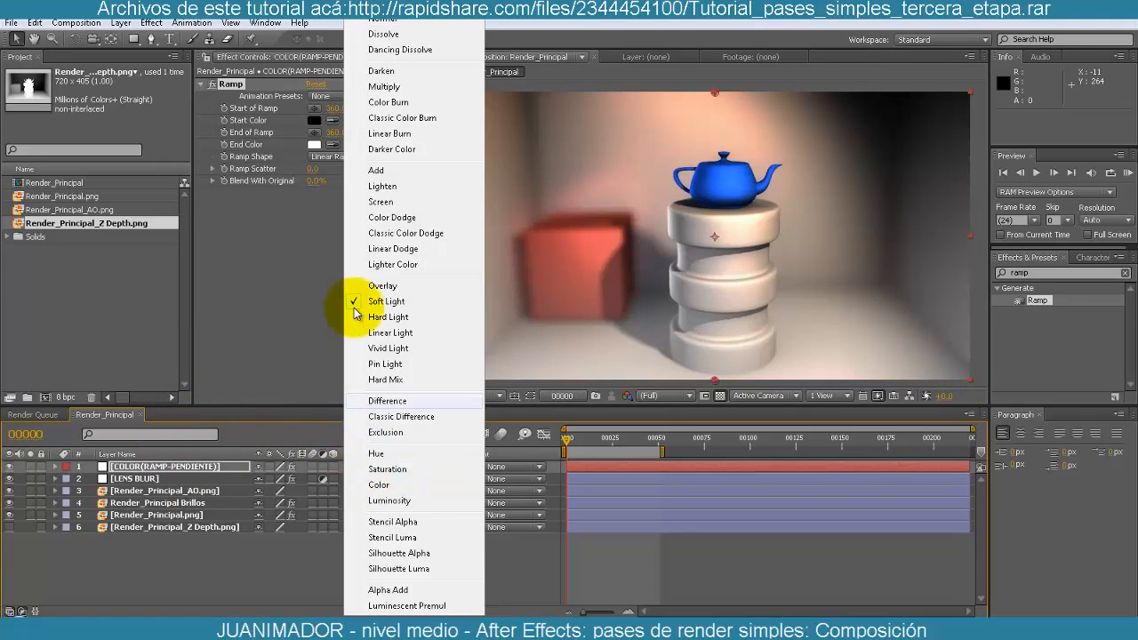
left_click(399, 31)
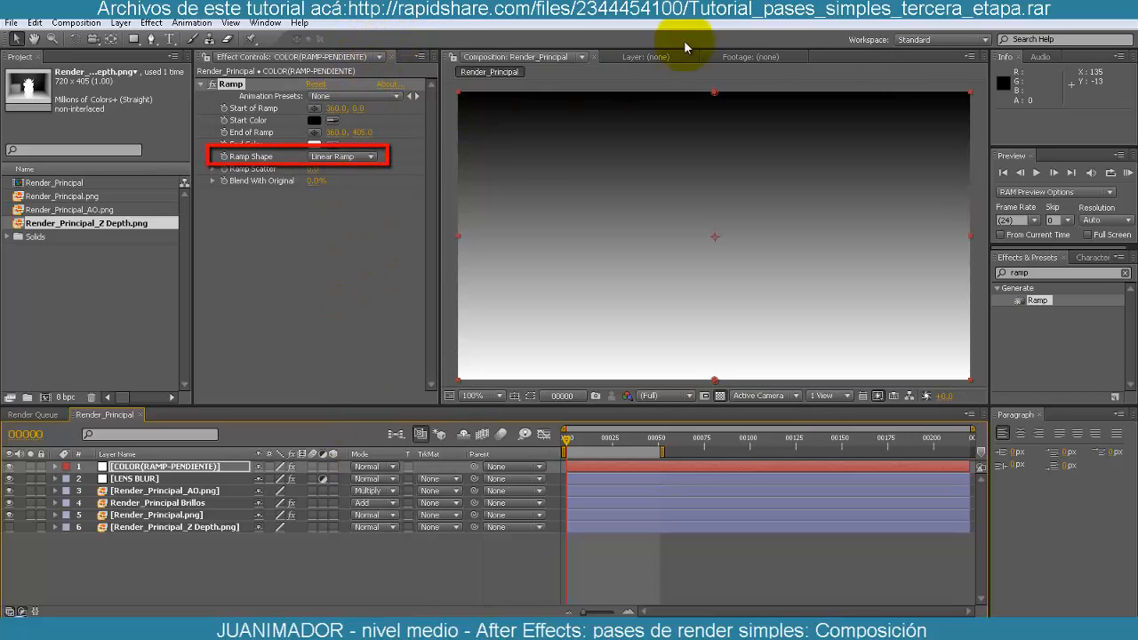
- Set the Ramp effect's shape to Radial Ramp, with its start at about 636, 9 and its end at about 19, 394
left_click(334, 161)
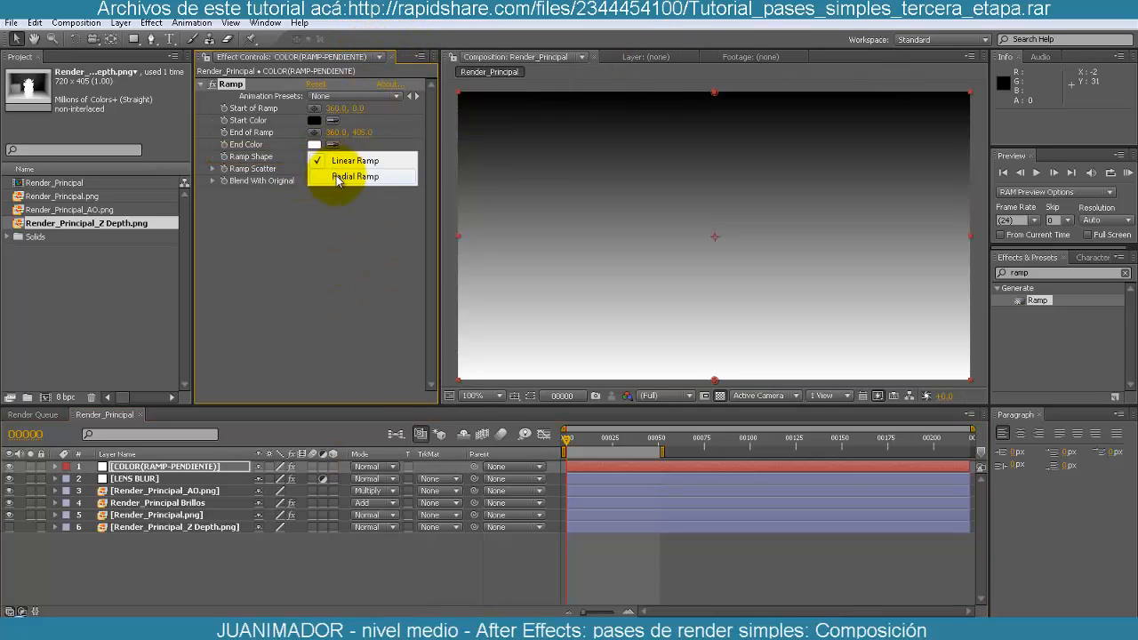
left_click(337, 175)
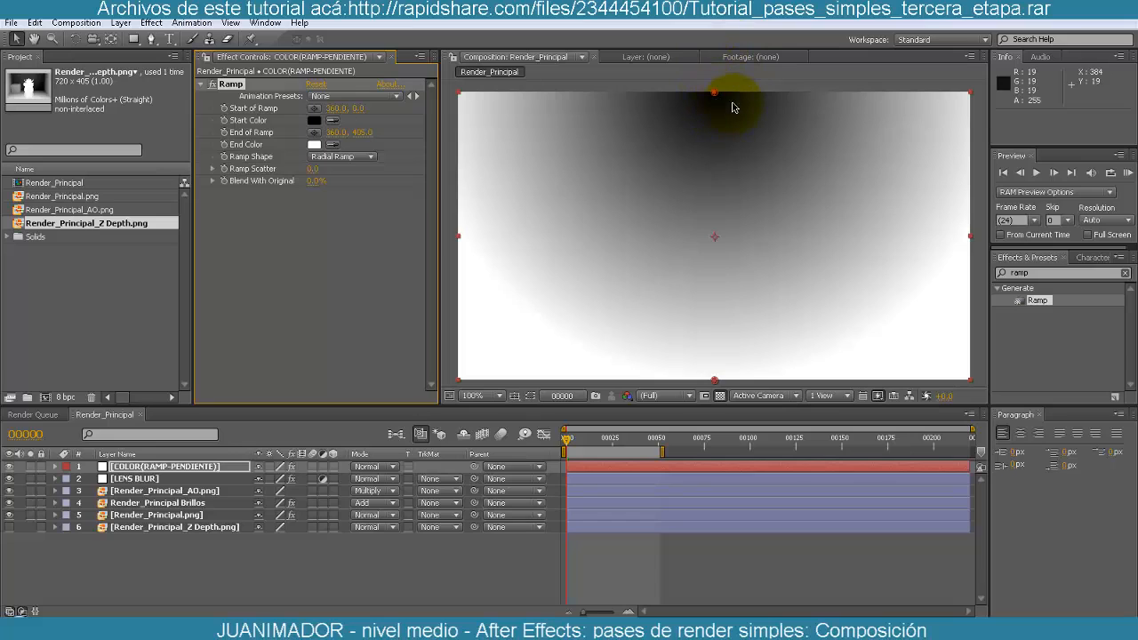
left_click_drag(717, 100, 885, 120)
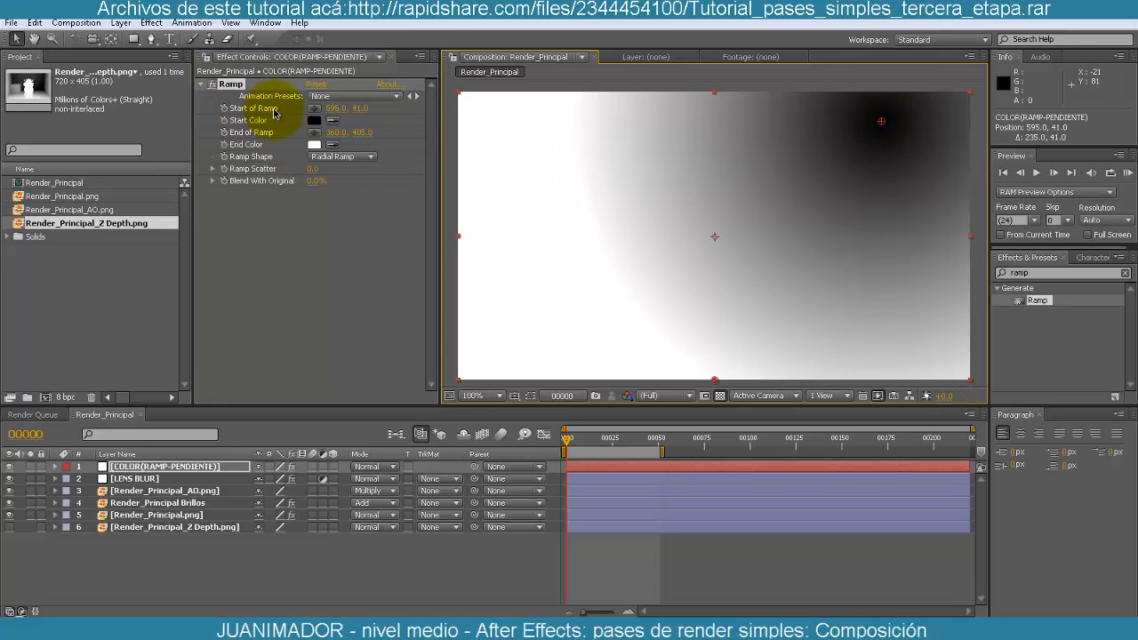
left_click(313, 111)
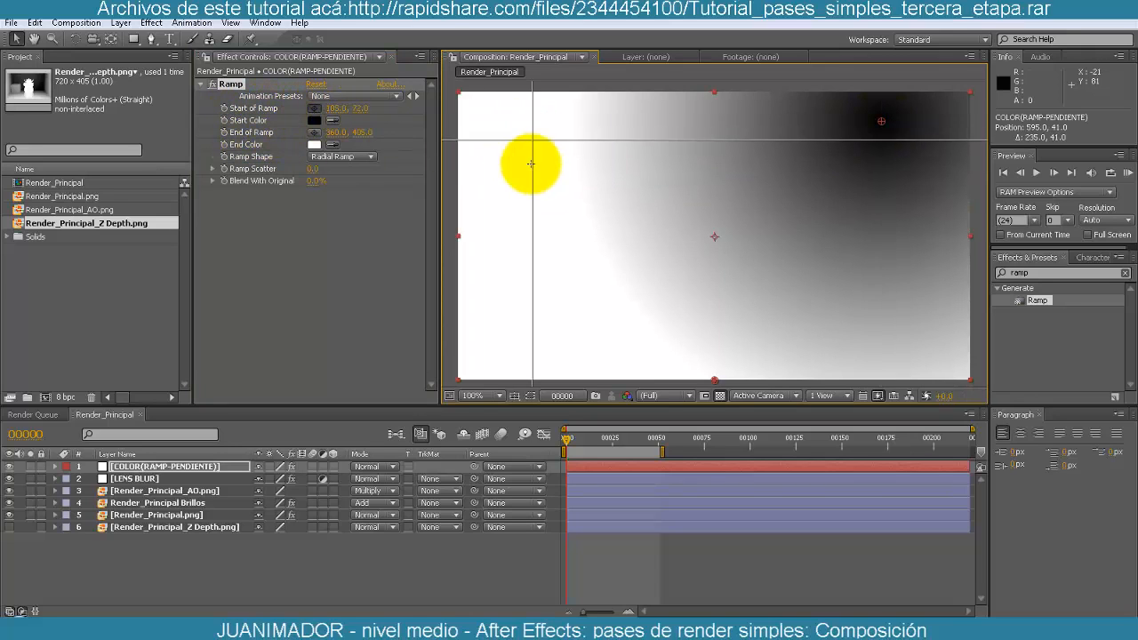
left_click(534, 190)
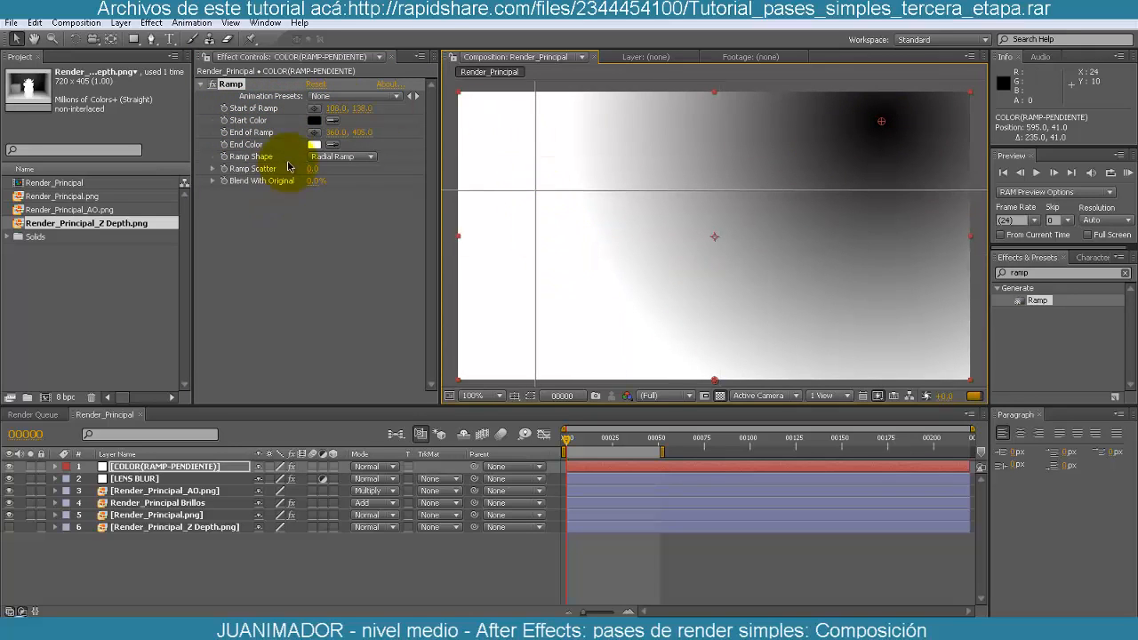
left_click(313, 132)
left_click(803, 314)
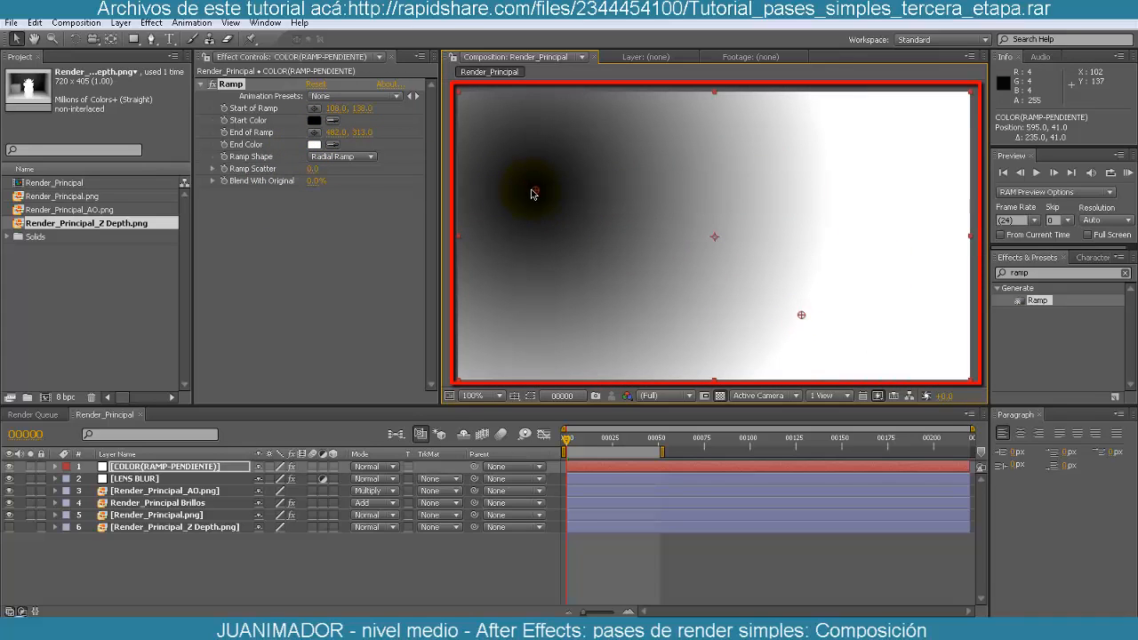
left_click_drag(534, 189, 910, 97)
mouse_move(802, 317)
left_mouse_down()
mouse_move(482, 357)
mouse_move(473, 373)
left_mouse_up()
- Set the Ramp effect's Start Color to the light orange FFBF64
left_click(314, 120)
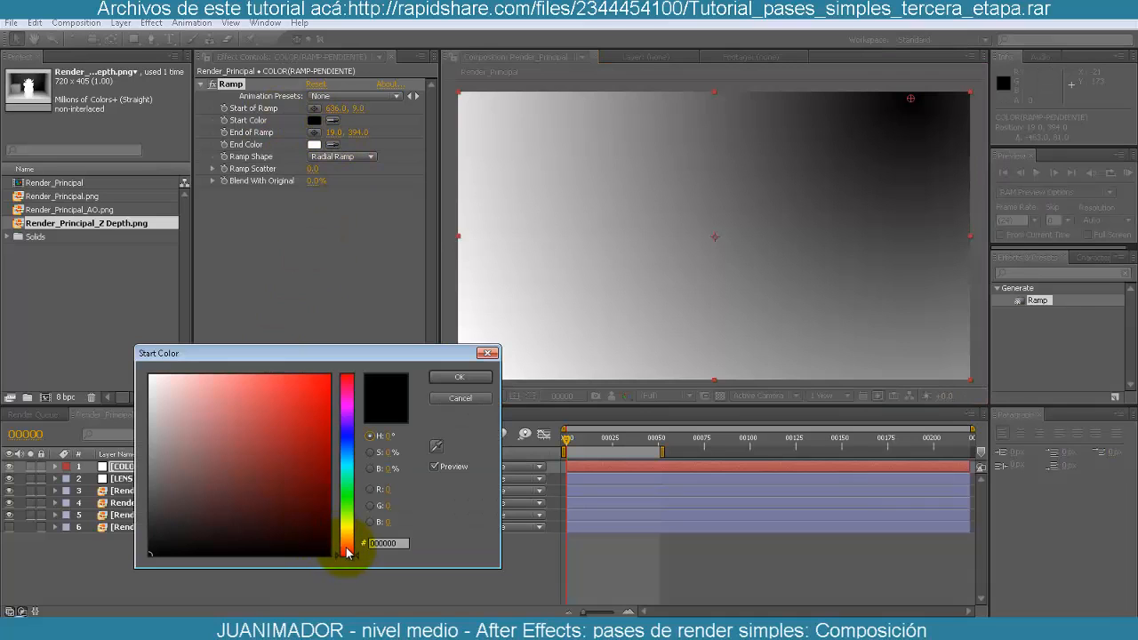
left_click_drag(348, 552, 348, 538)
left_click(240, 414)
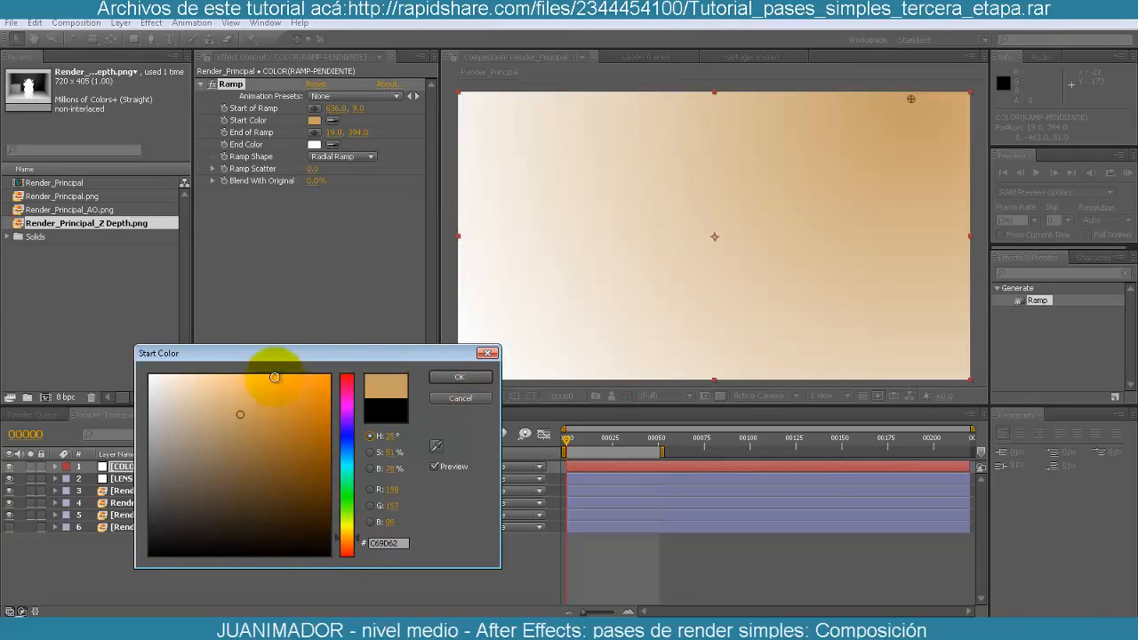
mouse_move(275, 377)
left_mouse_down()
mouse_move(247, 381)
mouse_move(258, 372)
left_mouse_up()
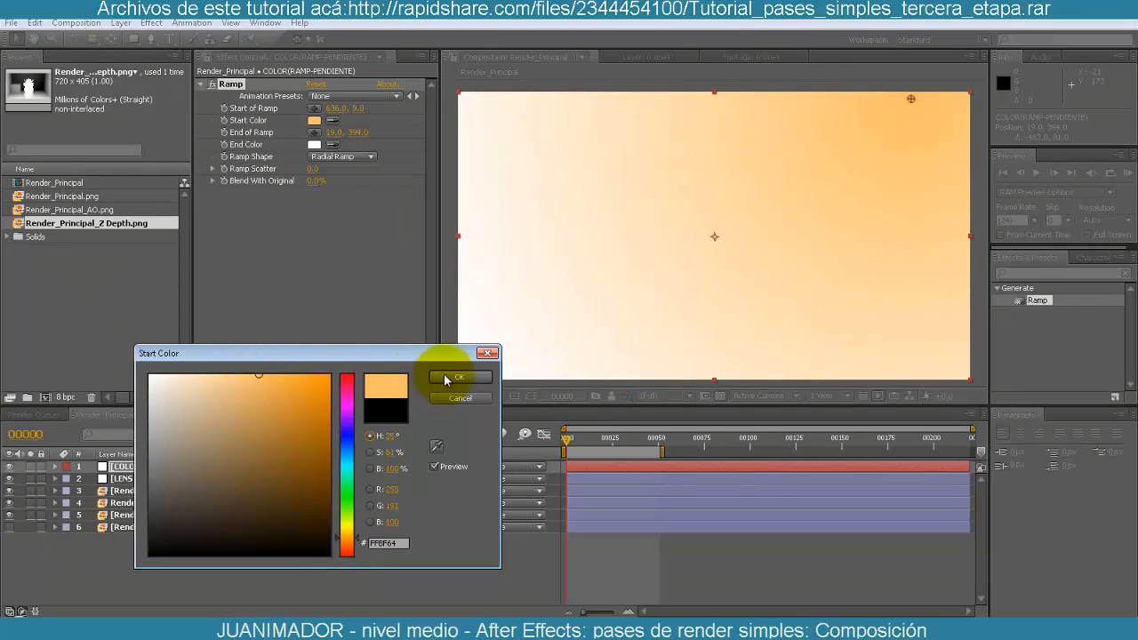
left_click(446, 380)
- Set the Ramp effect's End Color to the dark blue 141324
left_click(314, 145)
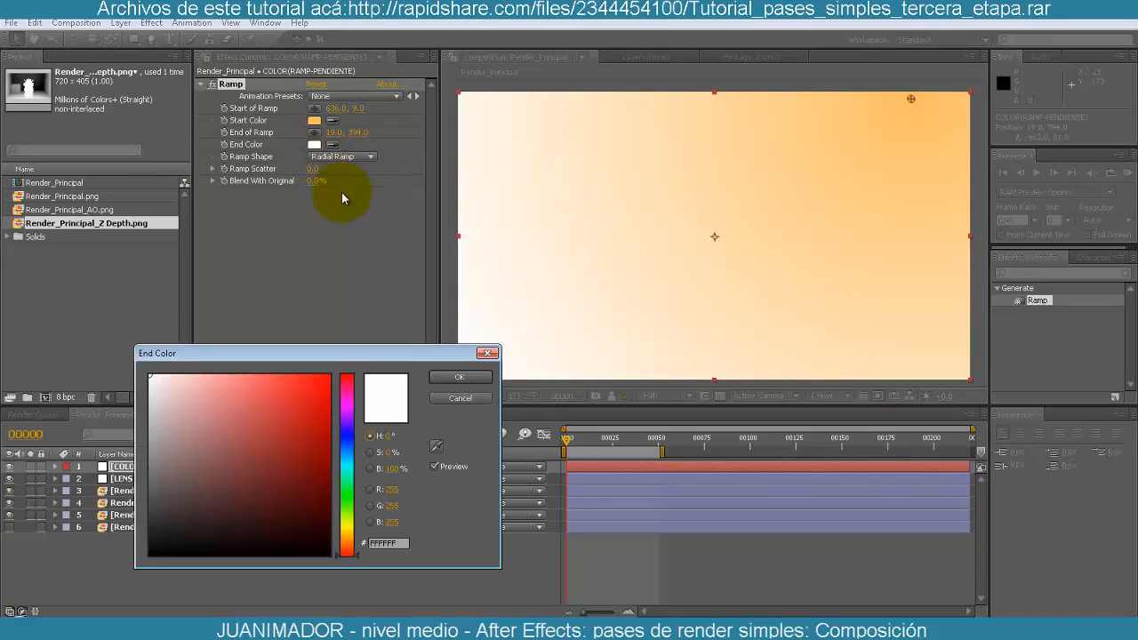
left_click(346, 442)
left_click_drag(279, 462, 234, 530)
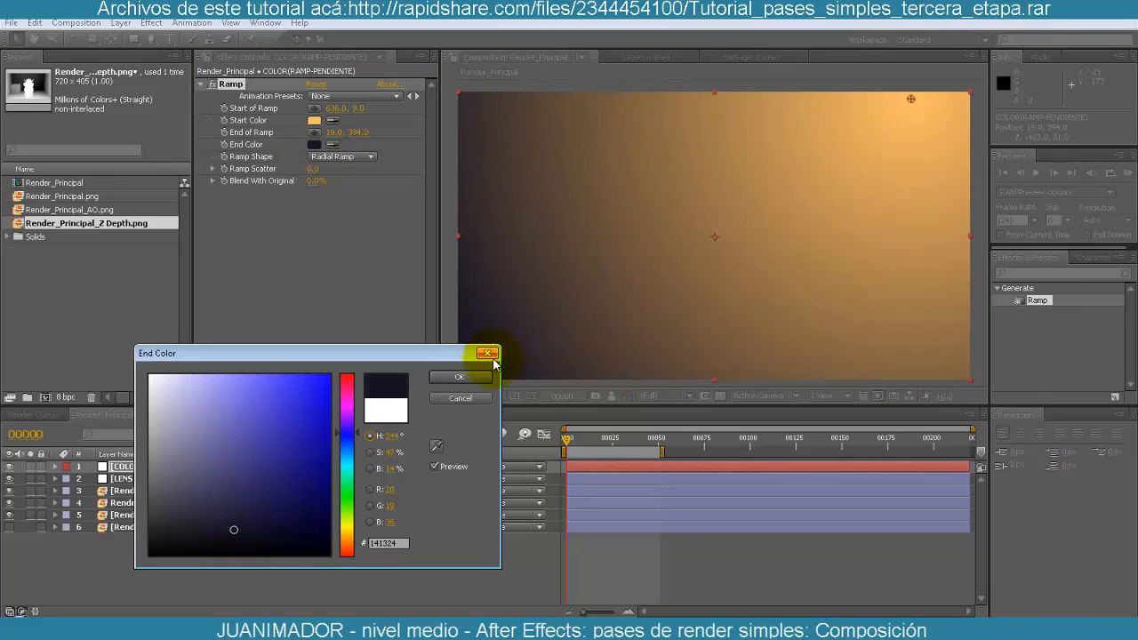
left_click(459, 377)
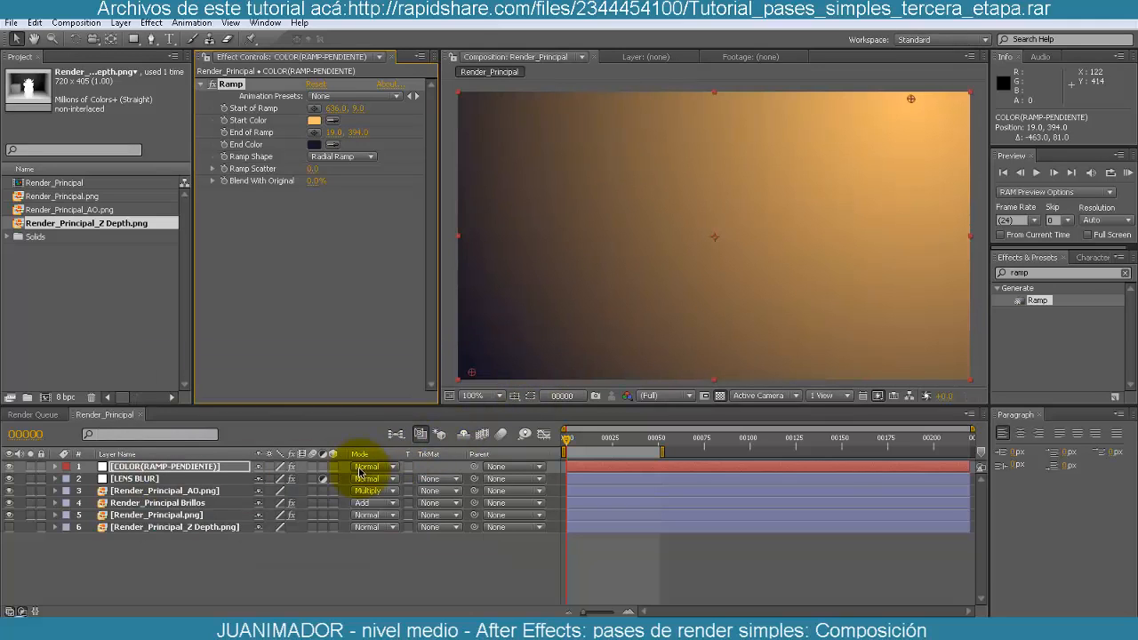
- Set the COLOR(RAMP-PENDIENTE) layer's blending mode to Overlay and compare the scene with the layer hidden and shown
left_click(384, 467)
left_click(410, 286)
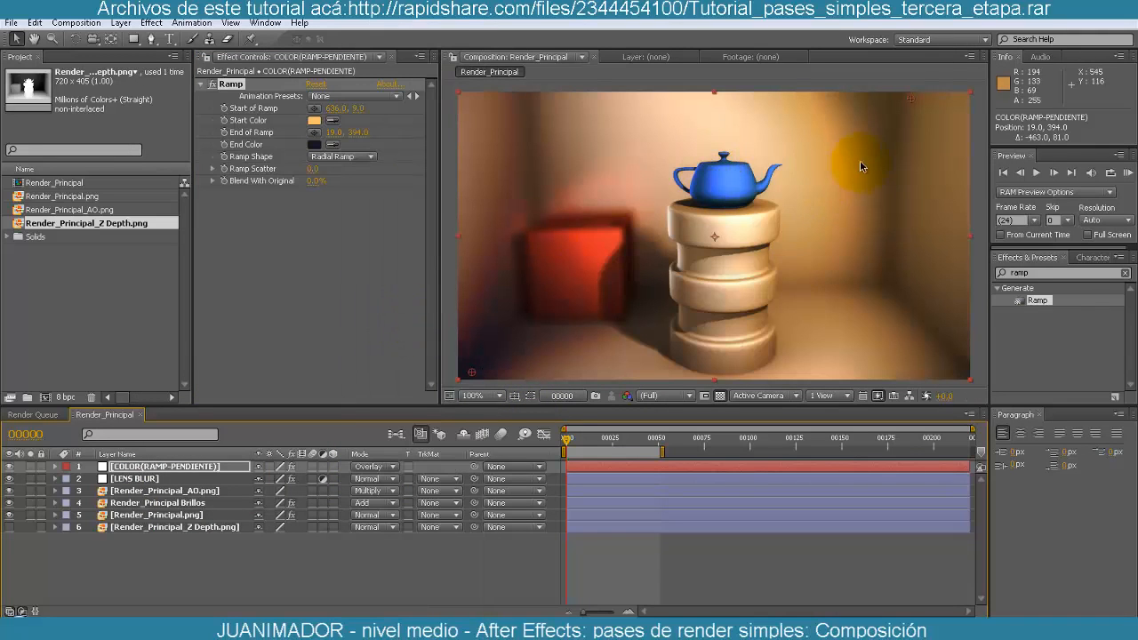
left_click(8, 467)
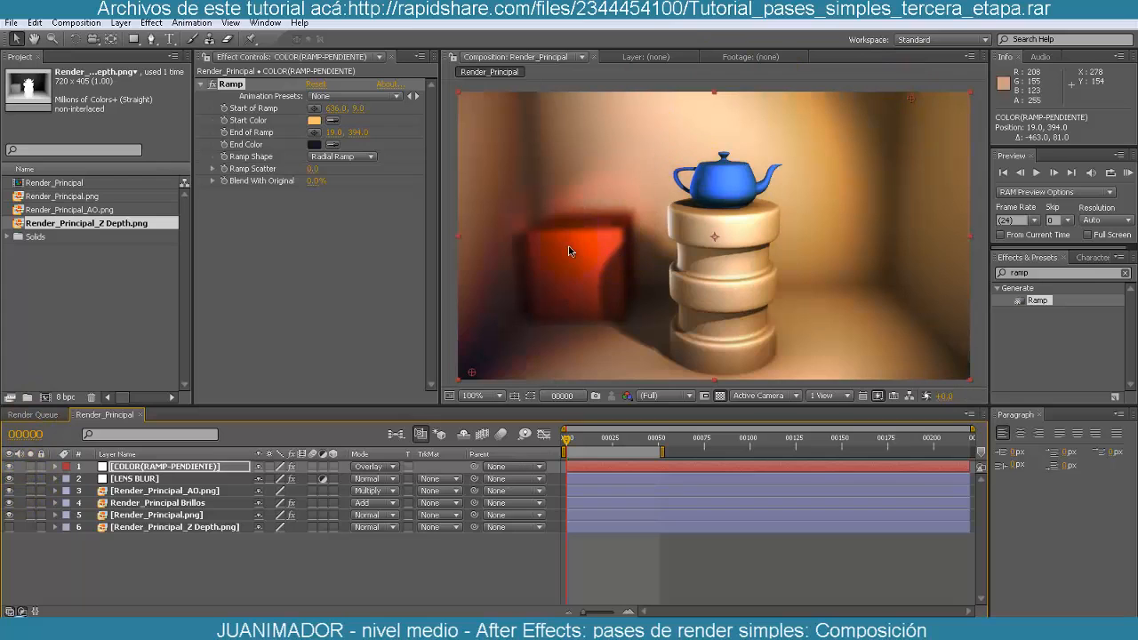
- Try the Soft Light and Linear Light blending modes on the COLOR(RAMP-PENDIENTE) layer, and return it to Overlay
left_click(374, 467)
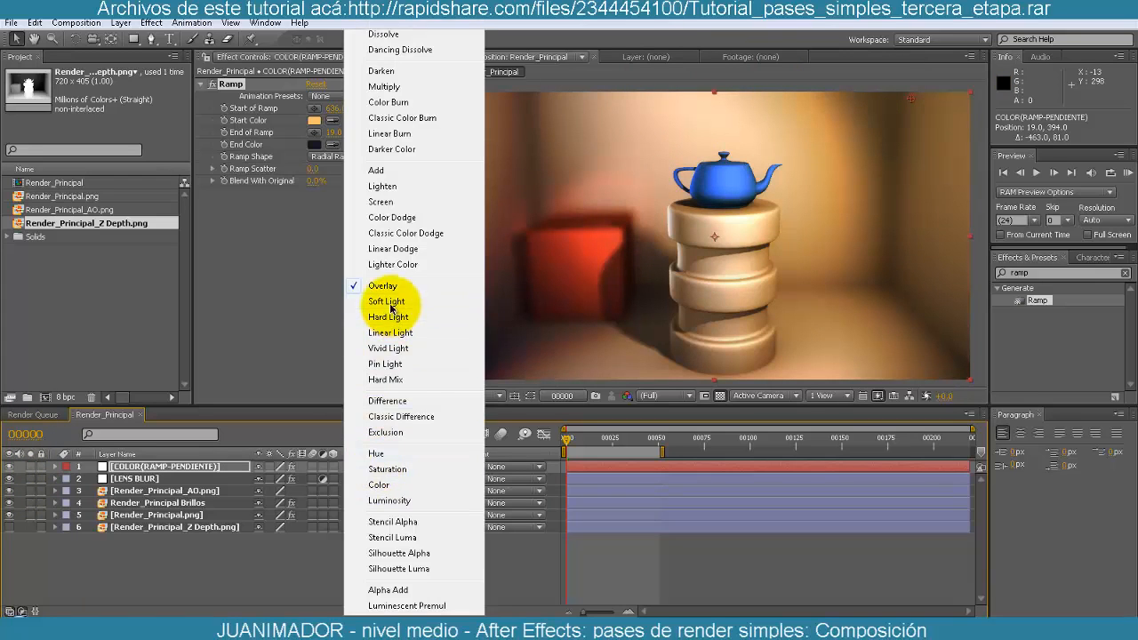
left_click(386, 302)
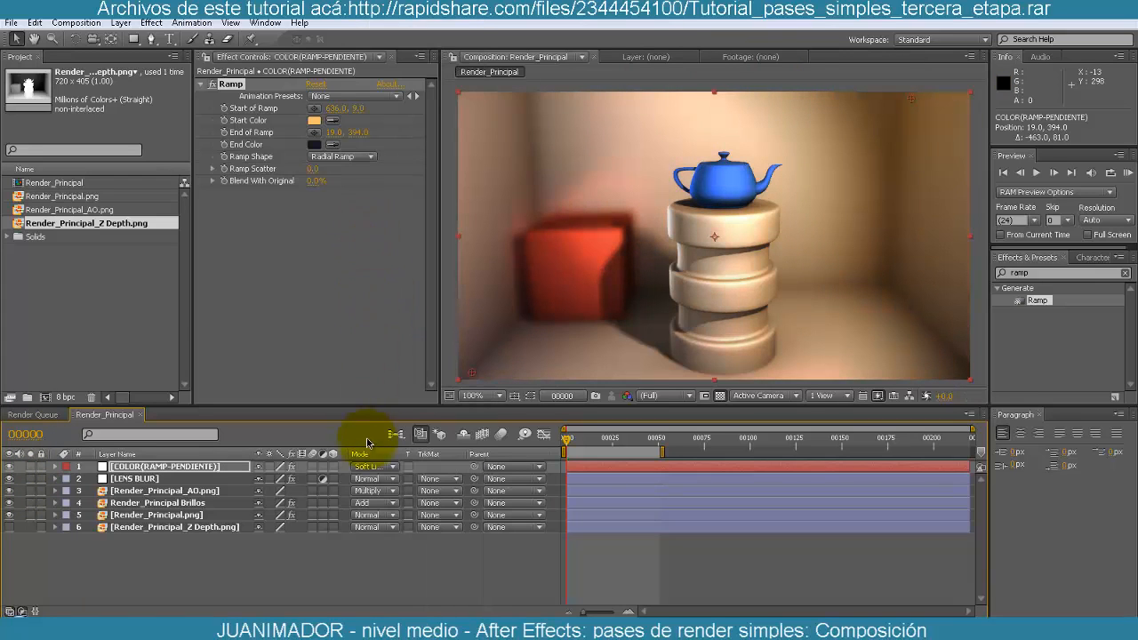
left_click(373, 467)
left_click(387, 334)
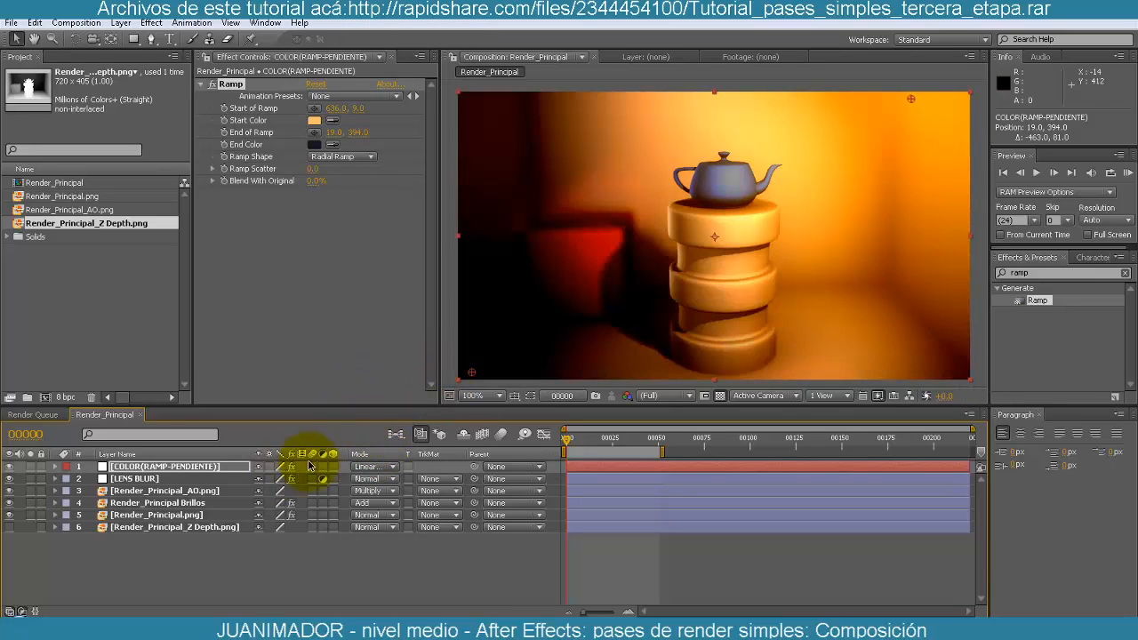
left_click(374, 467)
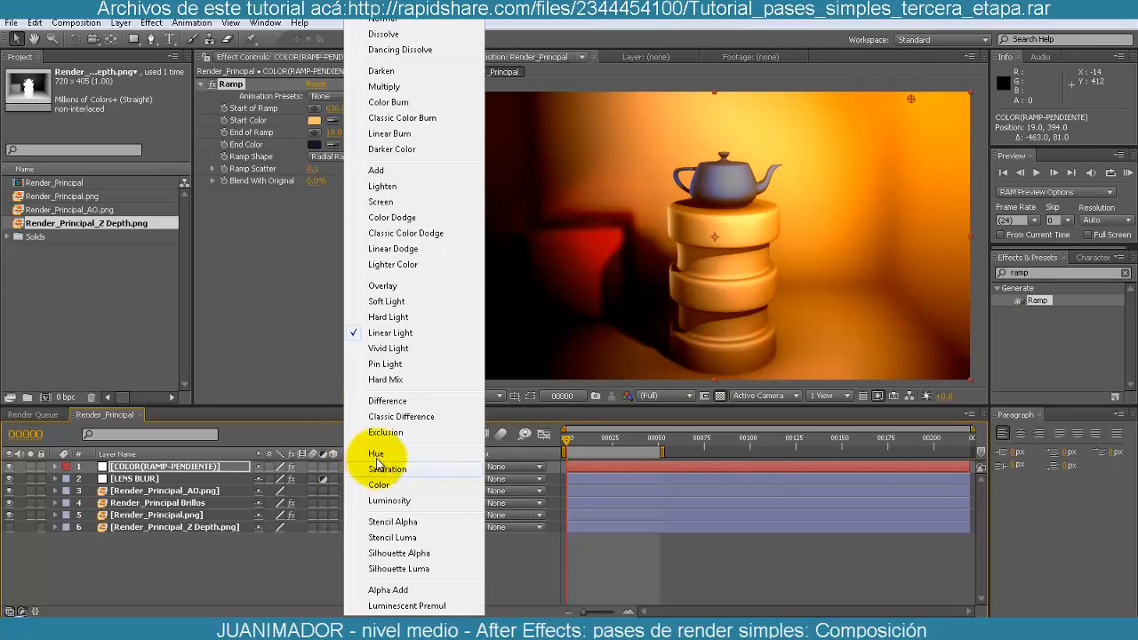
left_click(383, 286)
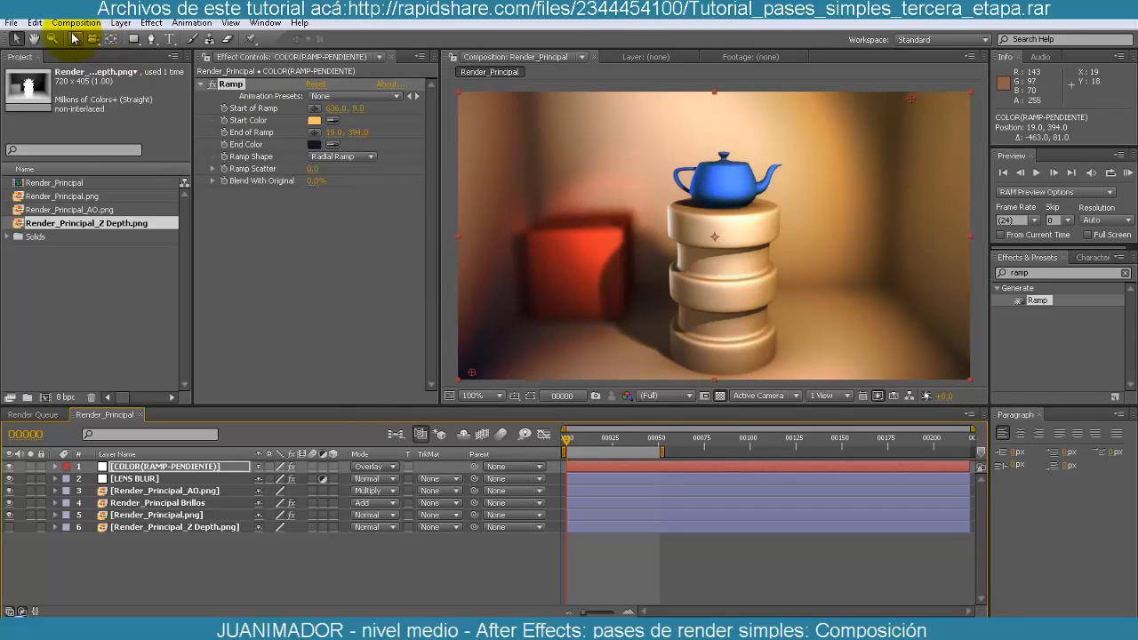
- Reposition the Ramp effect's start to about 576, -37 and its end to about 21, 388, and compare the scene with the ramp layer hidden
left_click(500, 396)
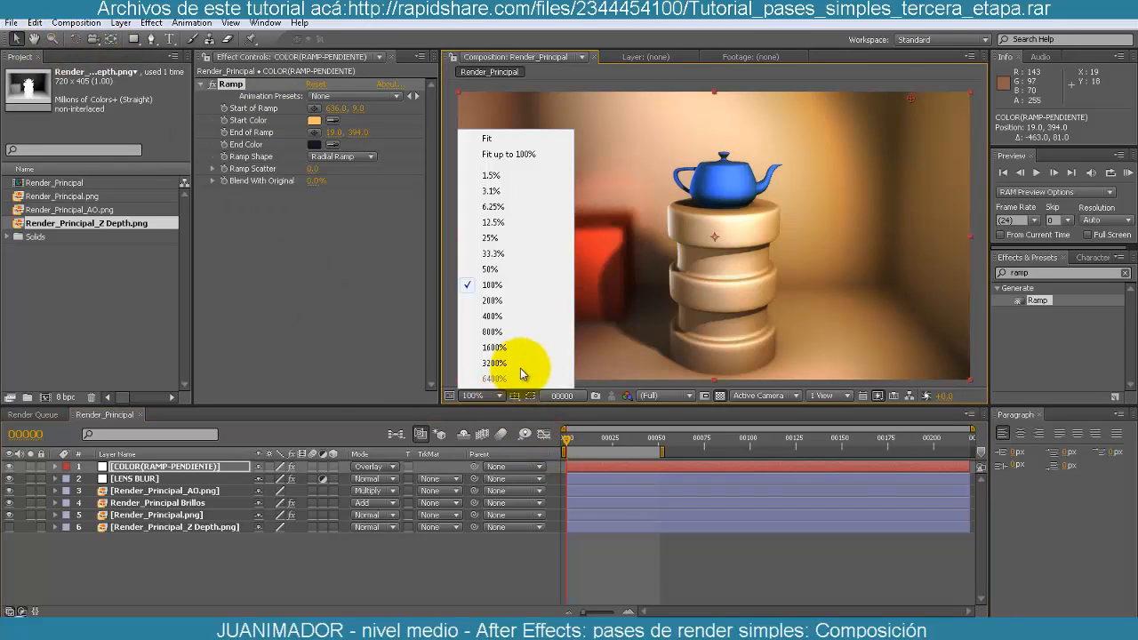
left_click(501, 263)
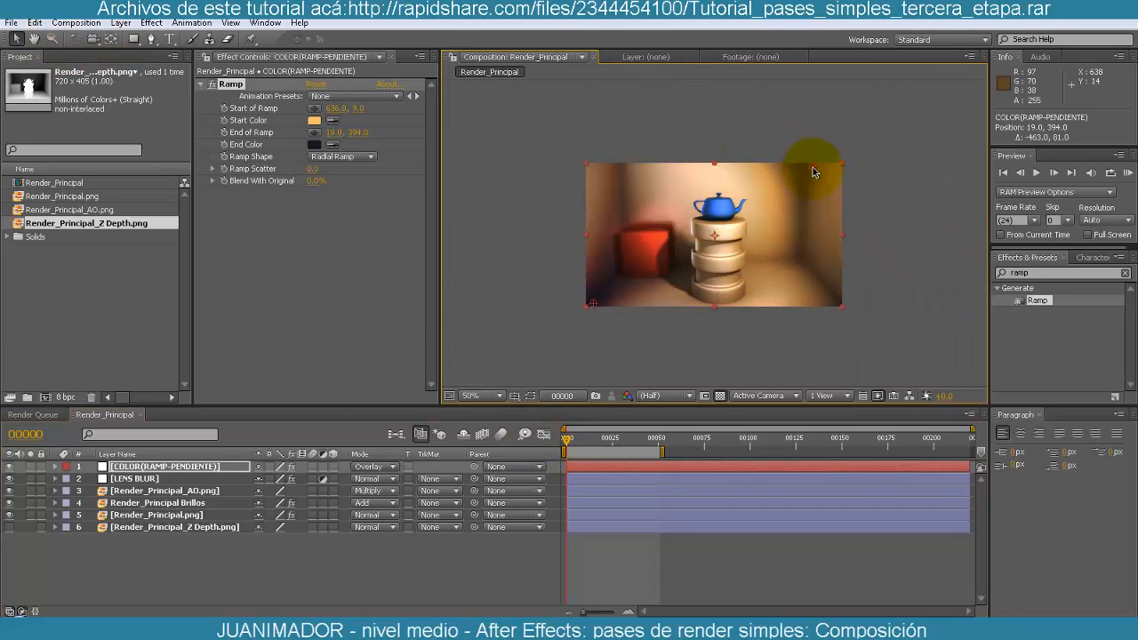
left_click_drag(830, 148, 841, 129)
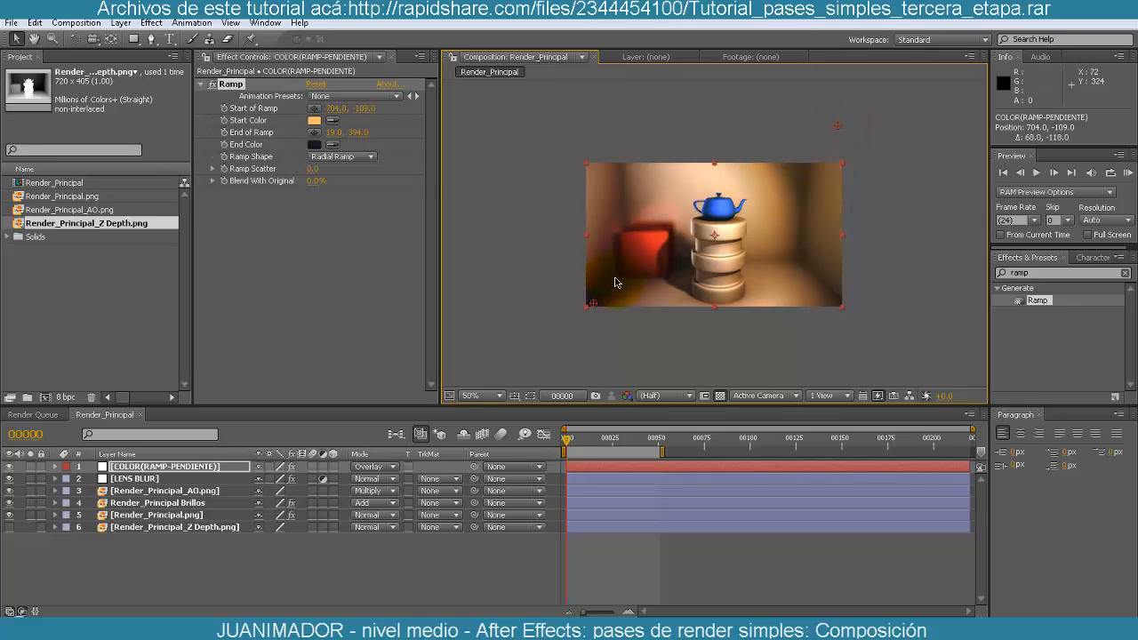
mouse_move(600, 305)
left_mouse_down()
mouse_move(642, 285)
mouse_move(593, 303)
left_mouse_up()
left_click_drag(819, 125, 783, 154)
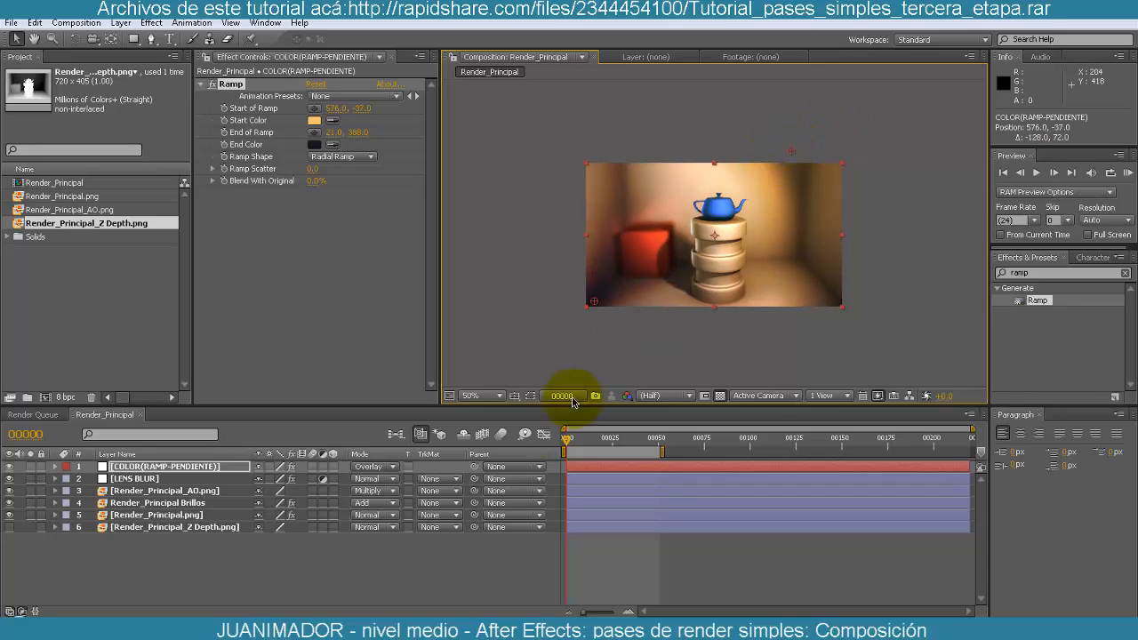
left_click(488, 396)
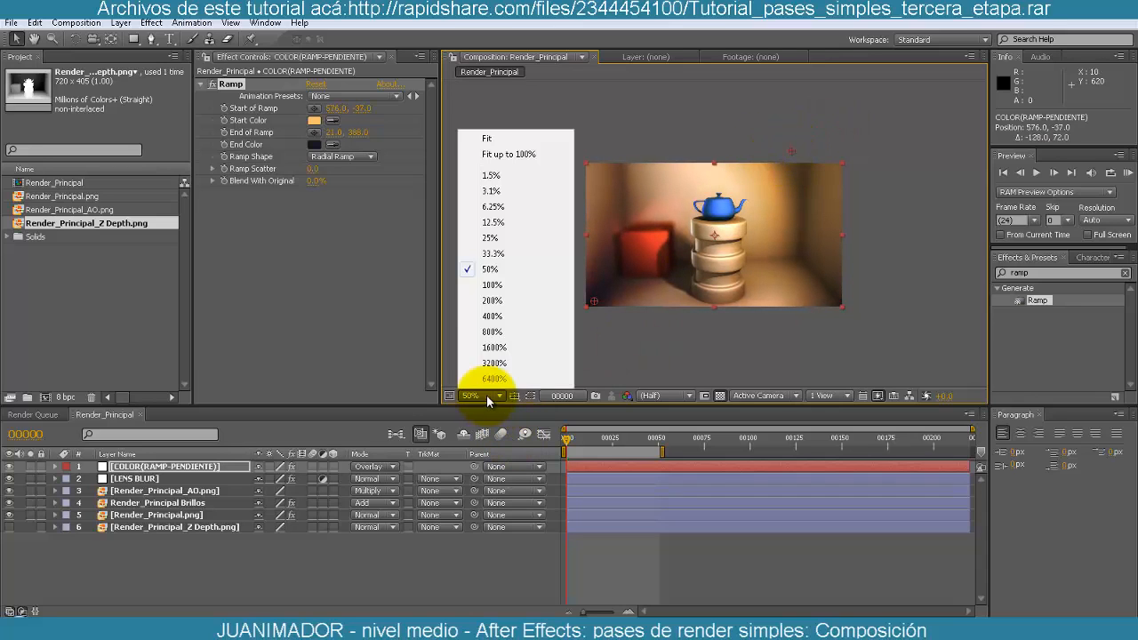
left_click(492, 285)
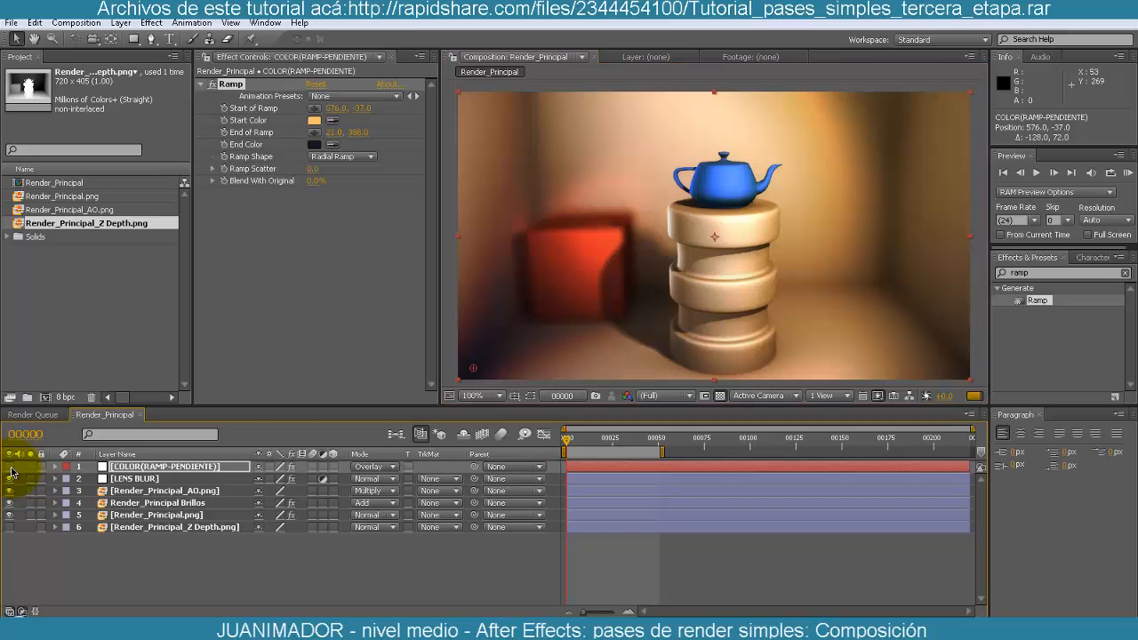
left_click(10, 467)
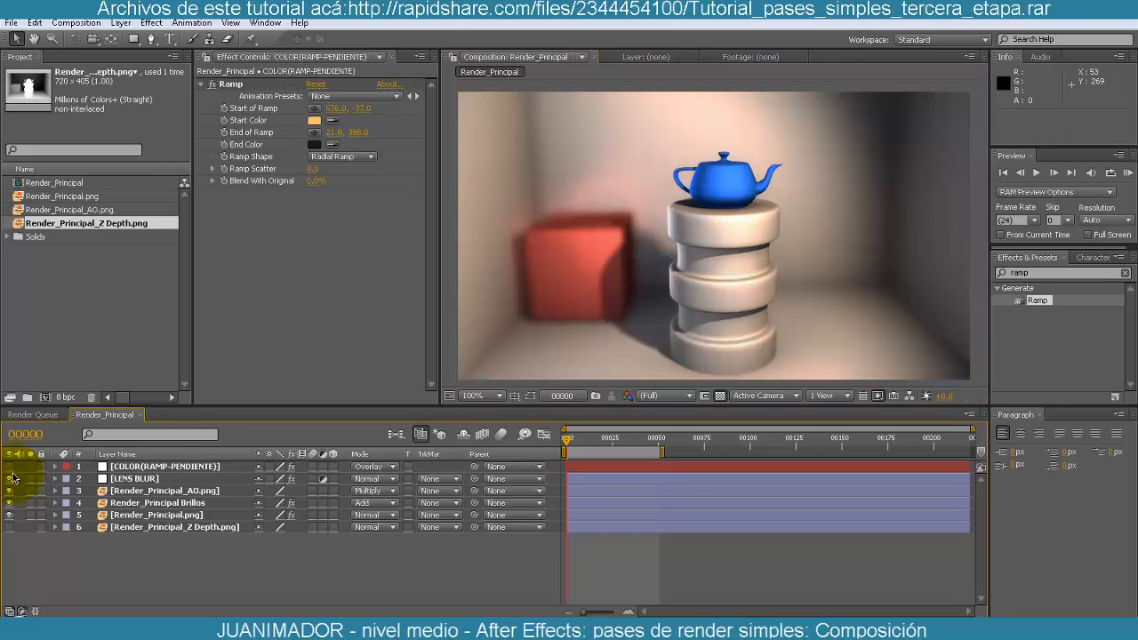
left_click(10, 467)
- Set the Ramp effect's Start Color to a pale orange, about ECC996, and try adjusting the ramp layer's opacity, leaving it at 100%
left_click(197, 466)
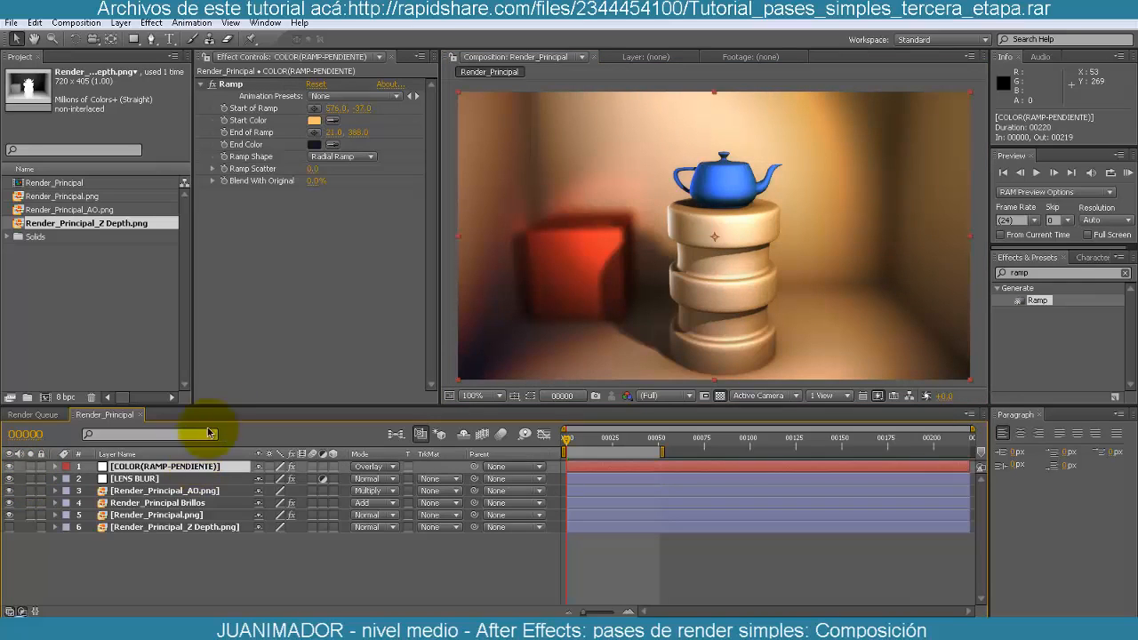
left_click(314, 120)
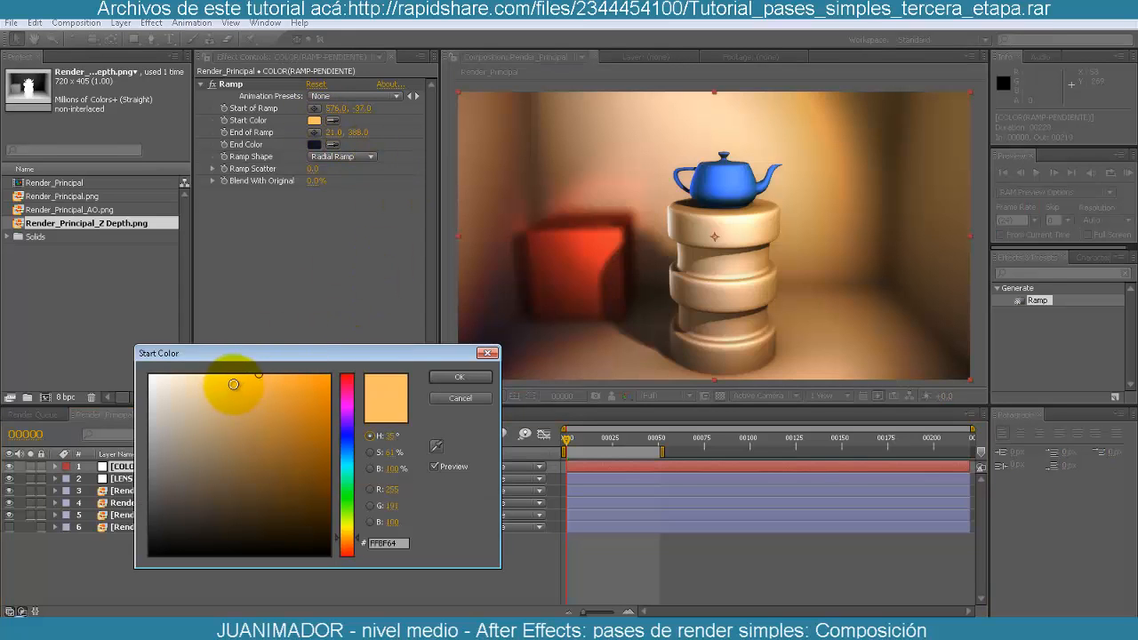
mouse_move(233, 384)
left_mouse_down()
mouse_move(204, 370)
mouse_move(219, 386)
left_mouse_up()
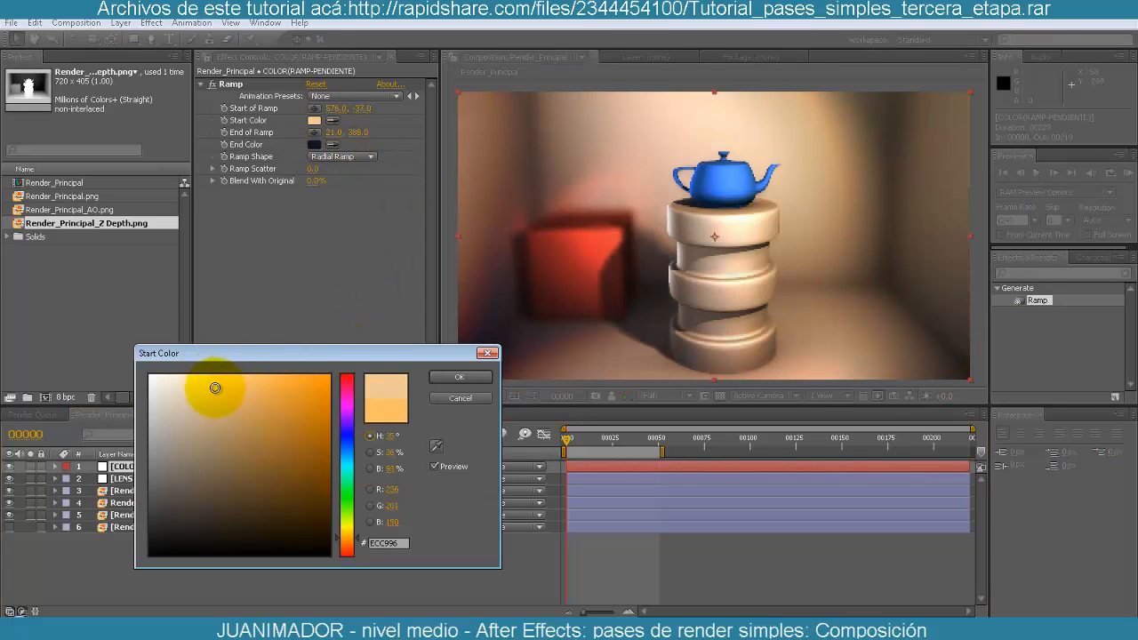
left_click(455, 377)
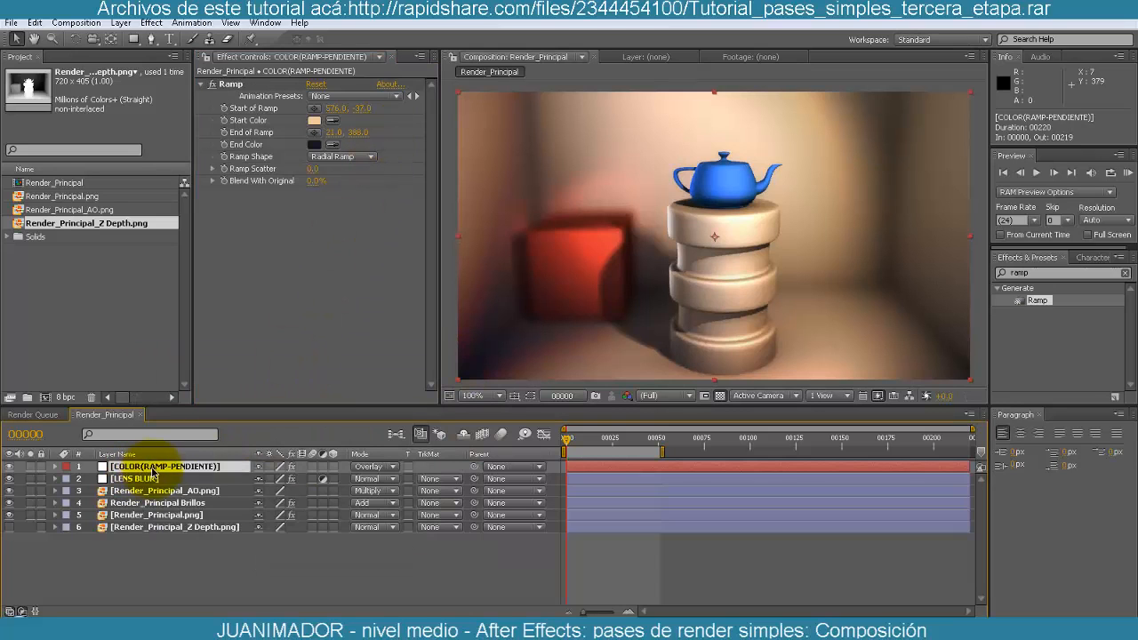
key("t")
left_click_drag(253, 481, 300, 483)
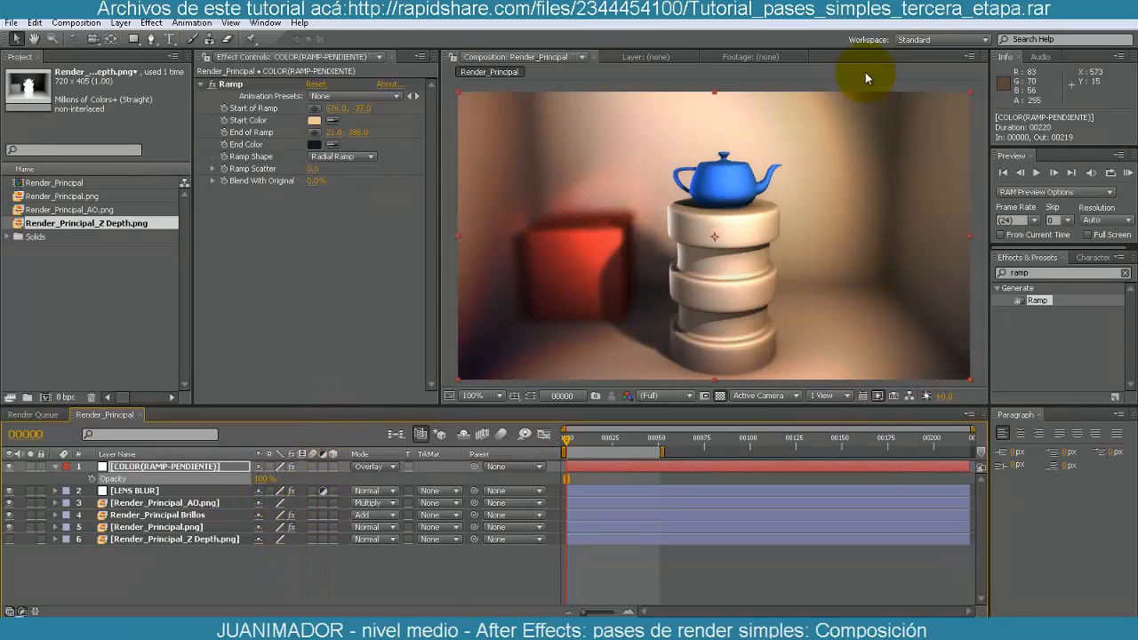
- Set the Lens Blur effect's Iris Radius to 10 on the LENS BLUR layer and save the project
left_click(135, 491)
left_click(316, 169)
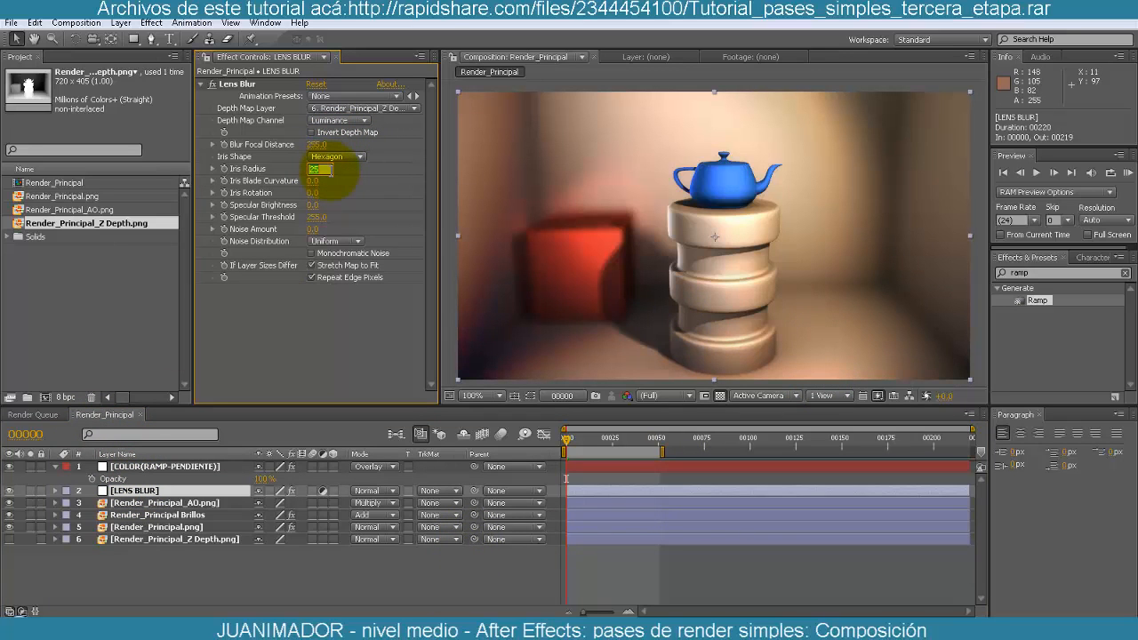
type("10")
key("Return")
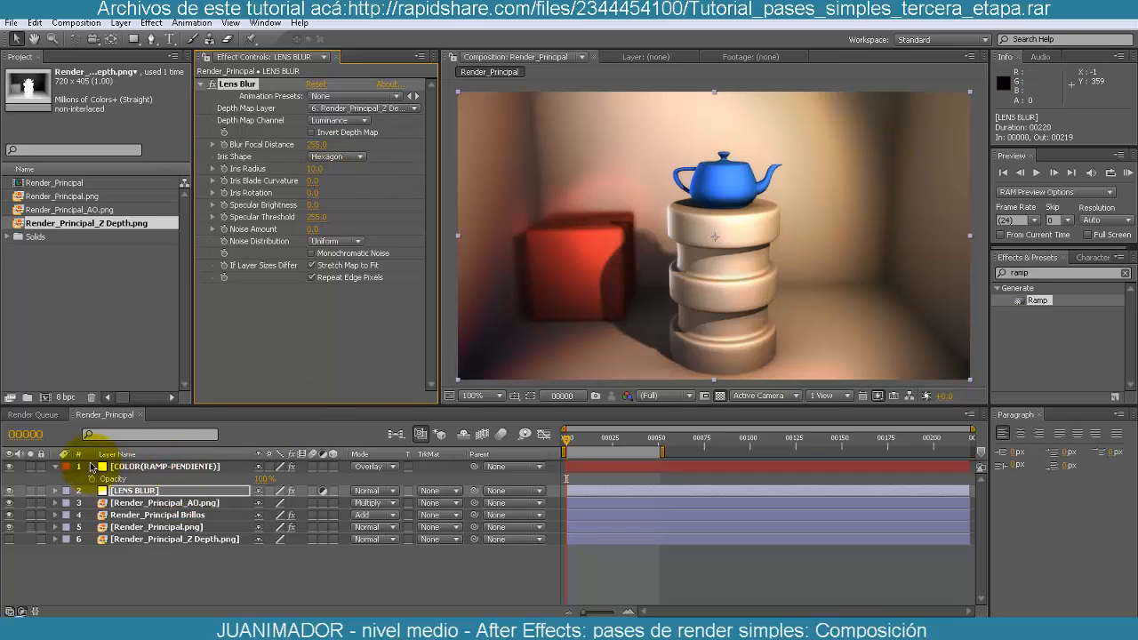
left_click(55, 467)
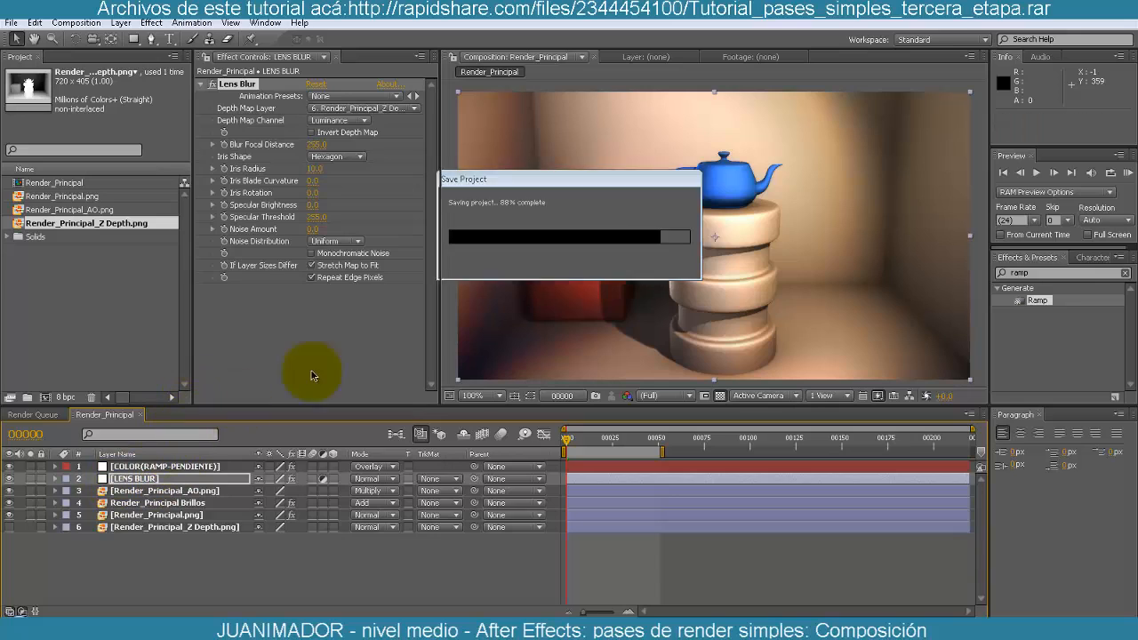
- Add Render_Principal.png as the topmost layer and toggle its visibility to compare the original render with the composite, leaving it hidden
left_click(84, 197)
left_click_drag(65, 203, 121, 469)
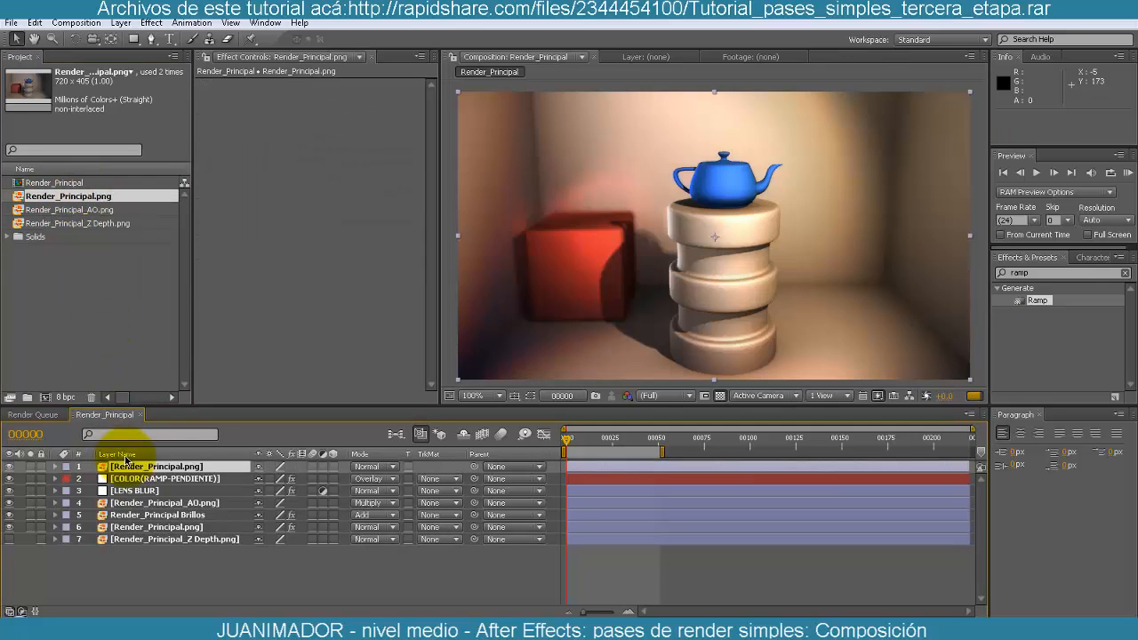
left_click(10, 467)
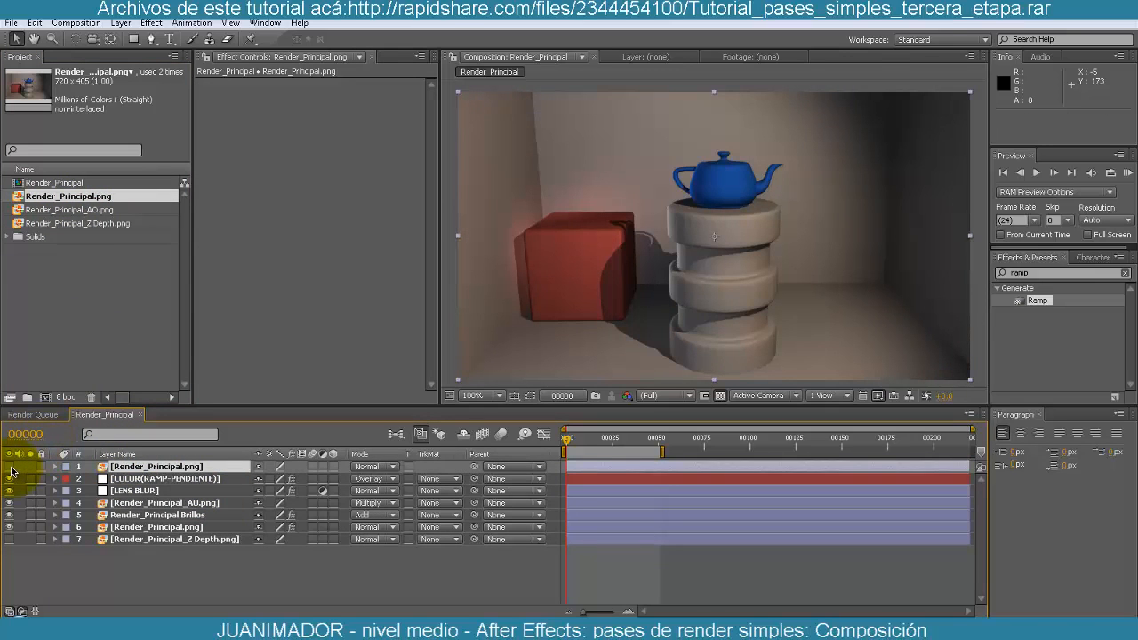
left_click(9, 467)
left_click(10, 467)
left_click(10, 467)
left_click(10, 466)
left_click(9, 467)
left_click(10, 467)
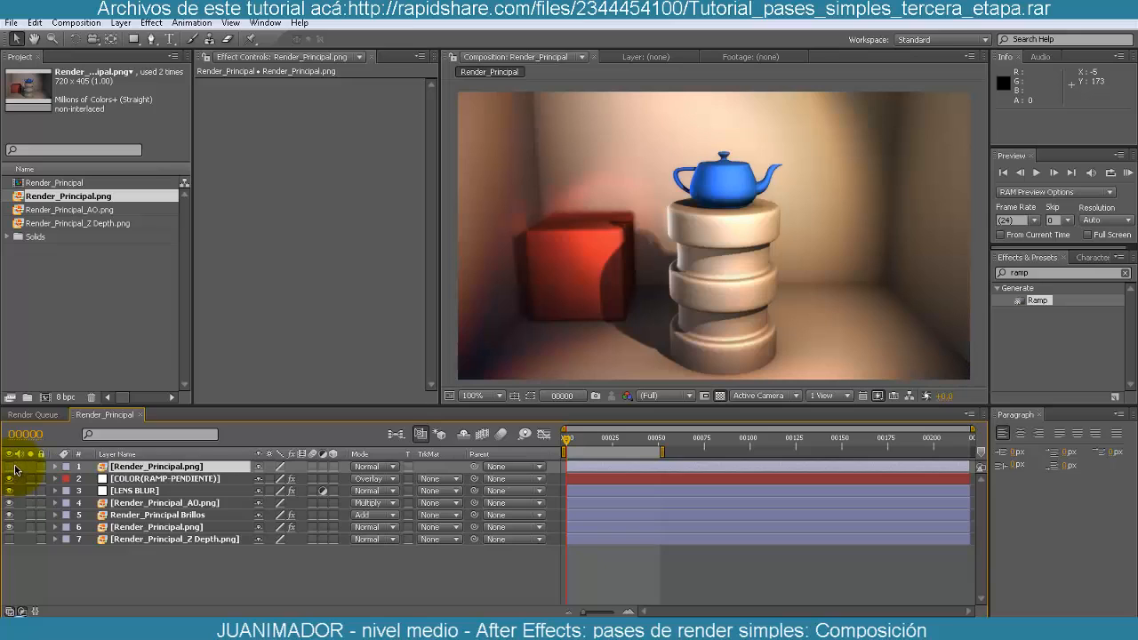
left_click(9, 467)
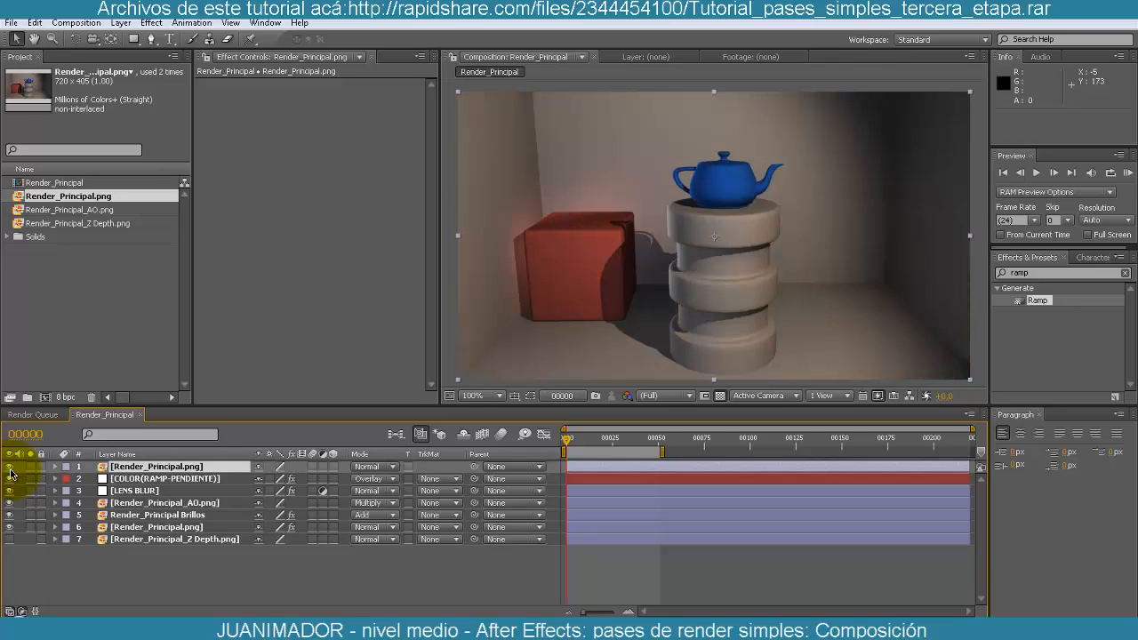
left_click(10, 468)
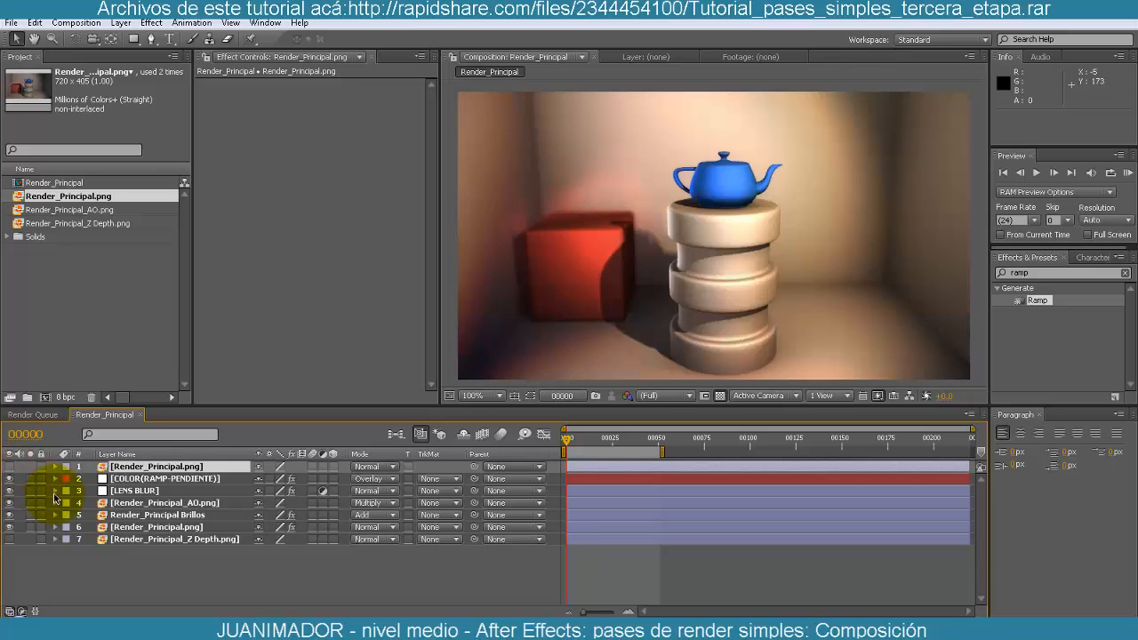